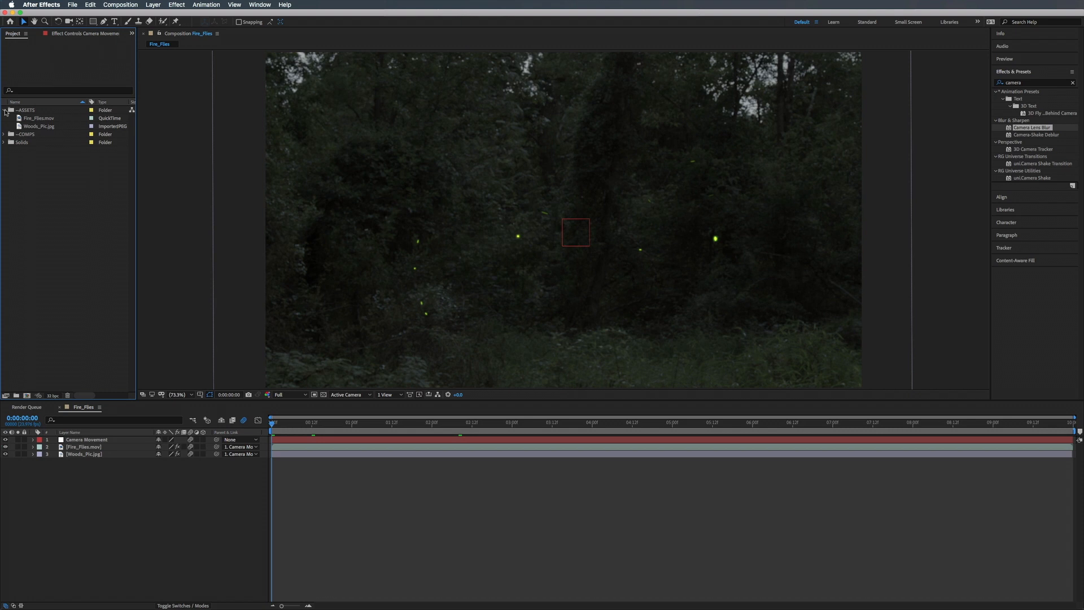
Create a single composition from Fire_Flies.mov and Woods_Pic.jpg, using the dimensions of Fire_Flies.mov
click(5, 111)
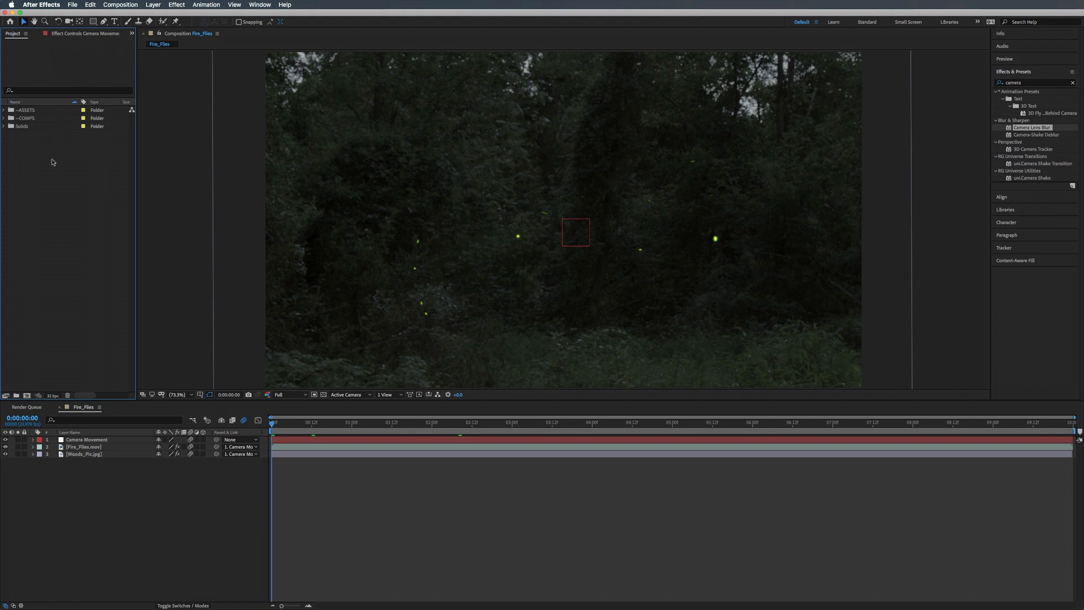
click(5, 111)
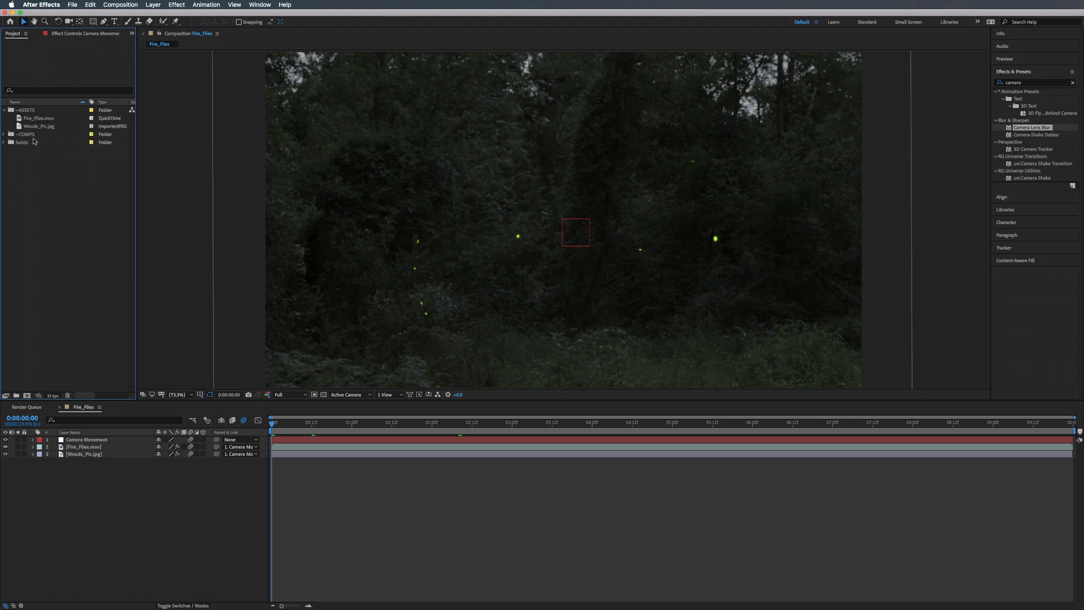
click(31, 119)
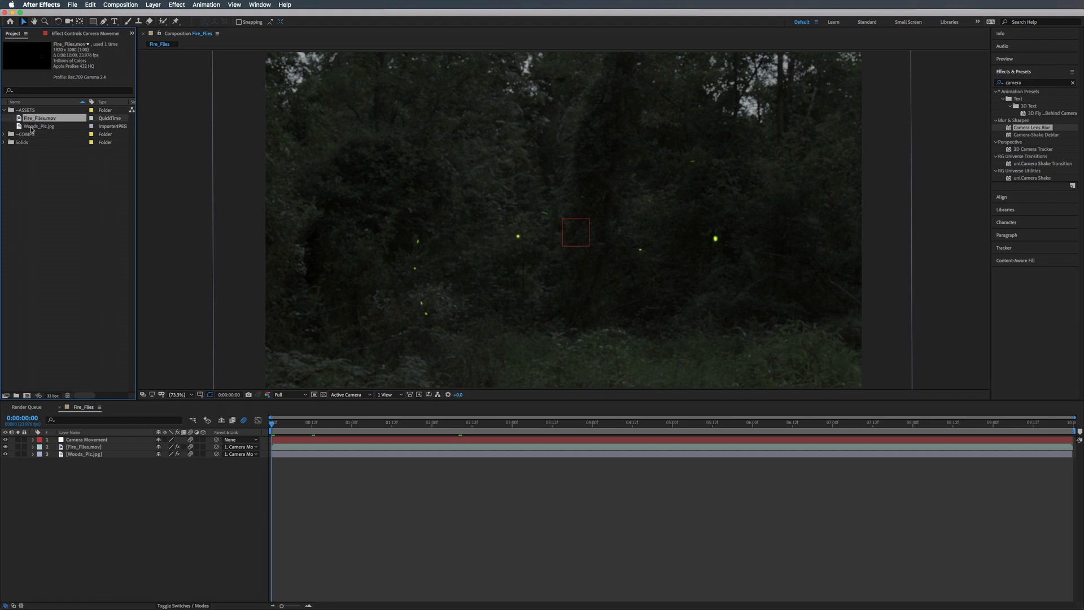
shift+click(32, 127)
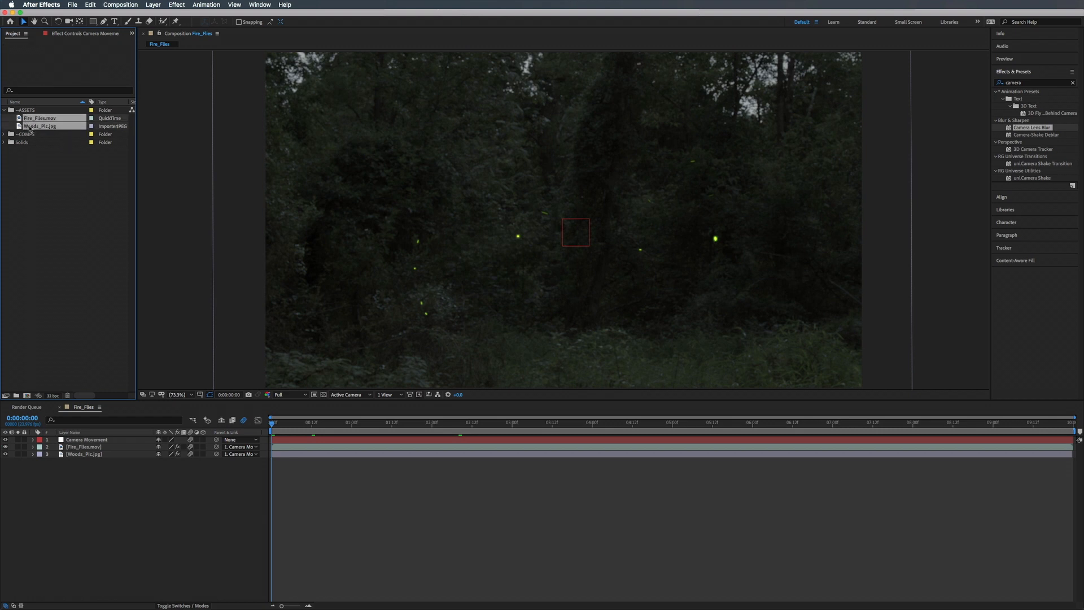
drag(30, 128, 27, 396)
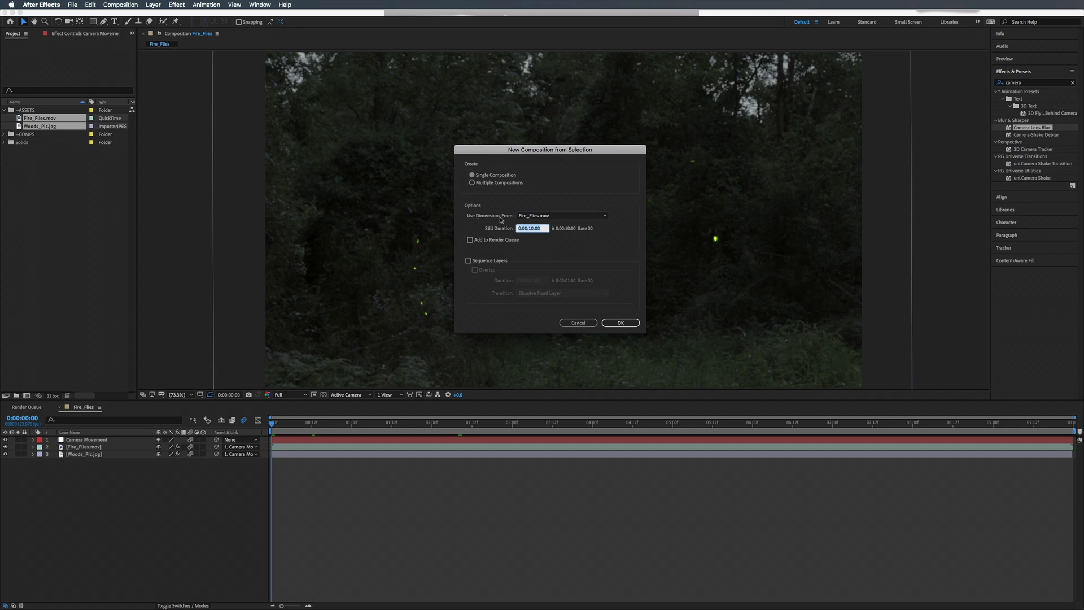
click(540, 216)
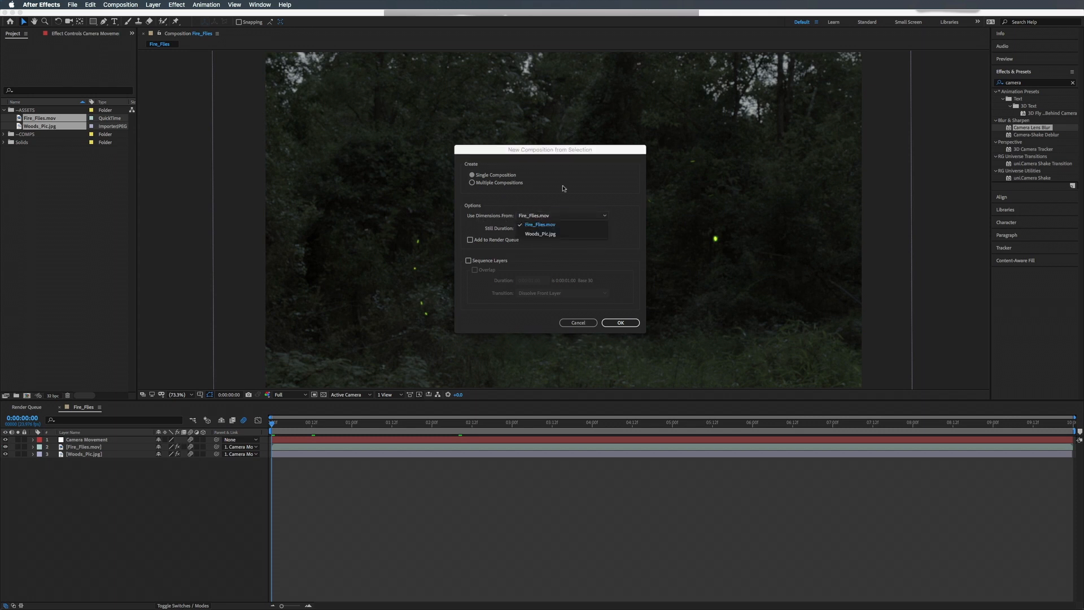
click(562, 189)
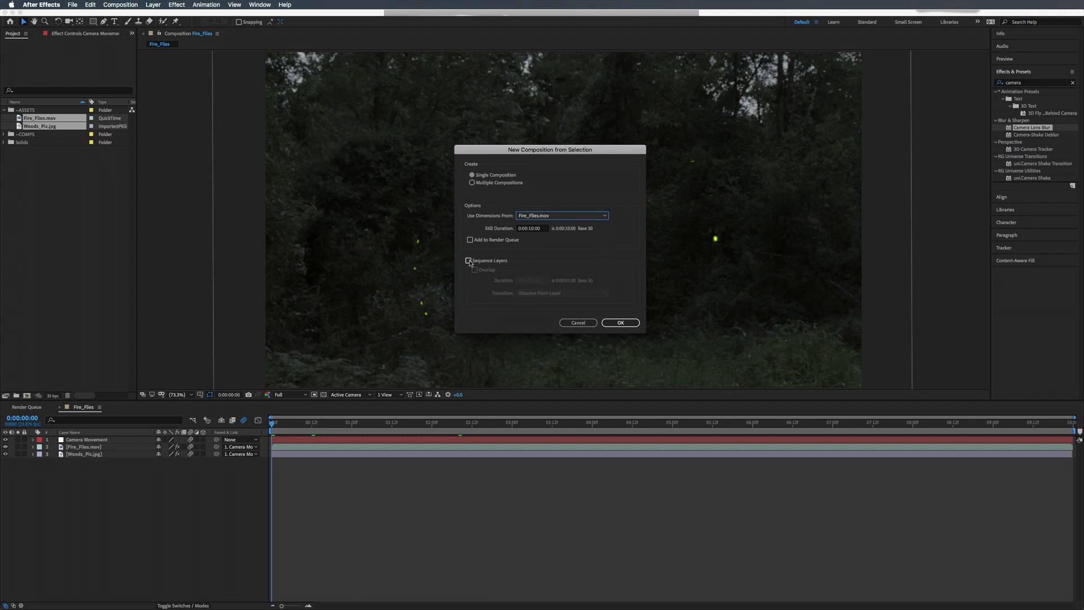
click(623, 323)
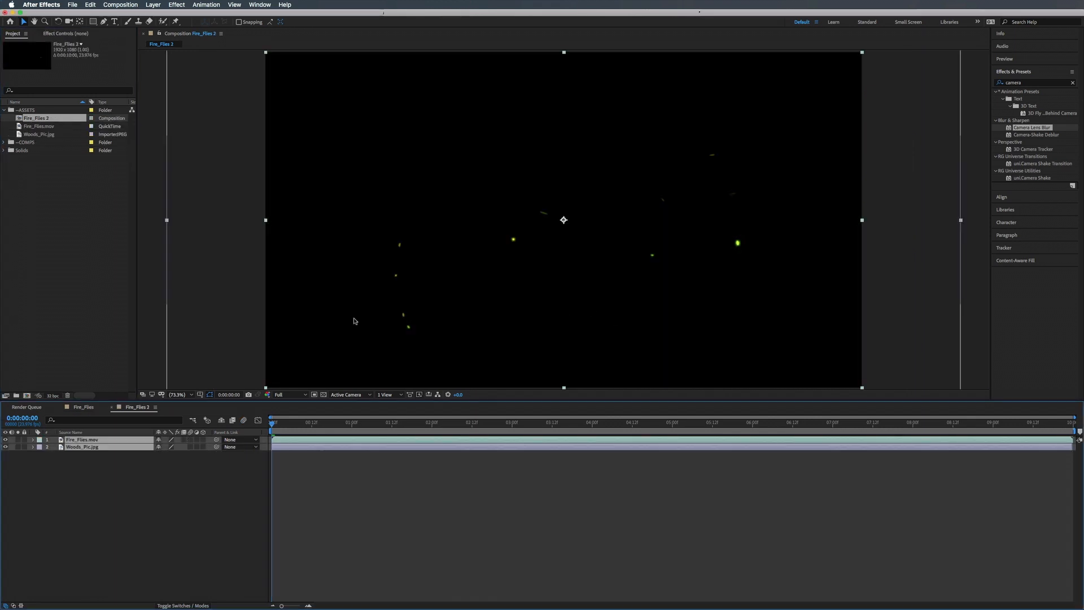
Set the blending mode of the Fire_Flies.mov layer to Add
click(47, 462)
click(80, 439)
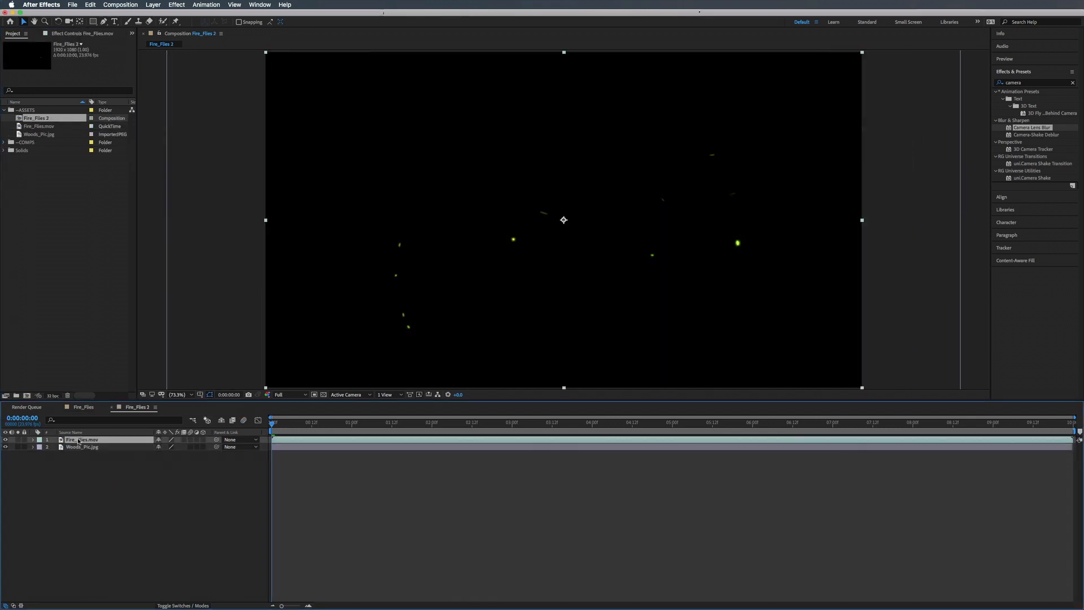
click(173, 605)
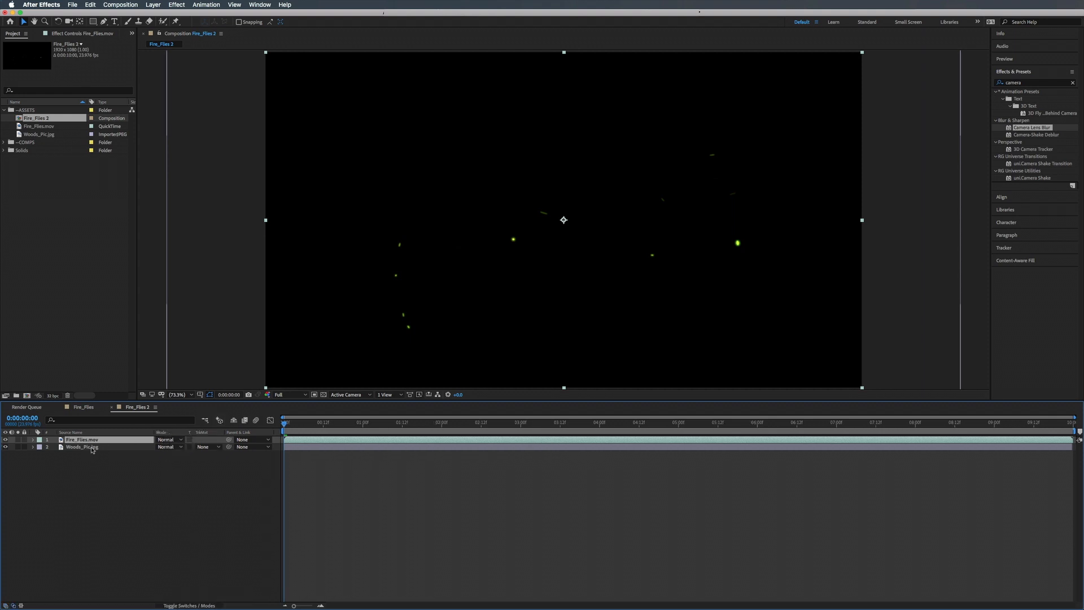
click(168, 439)
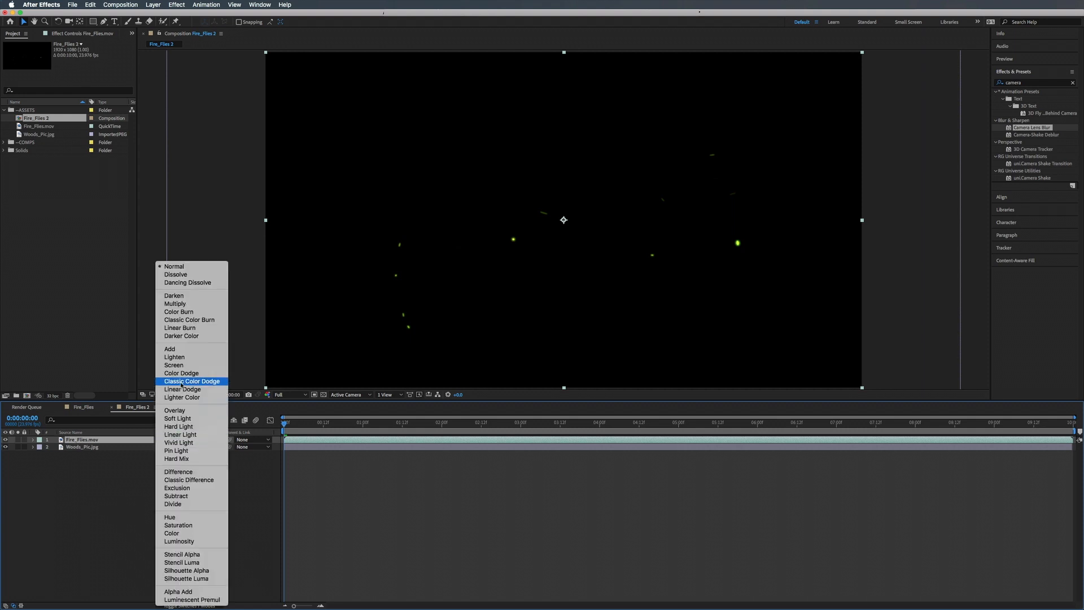
click(179, 349)
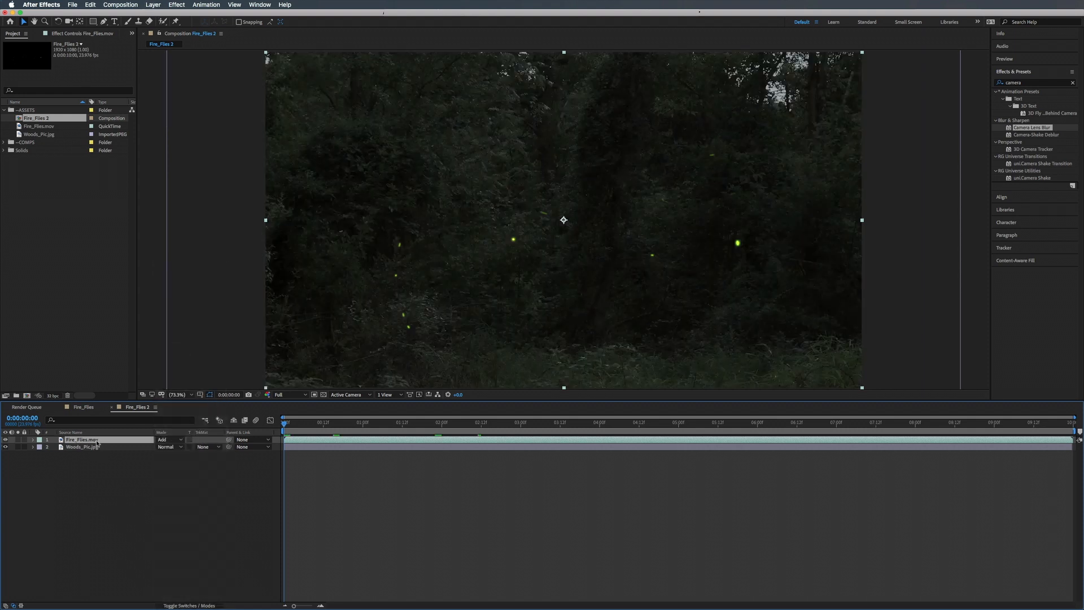
Add a null object and parent the Fire_Flies.mov and Woods_Pic.jpg layers to it
right_click(125, 492)
mouse_move(138, 496)
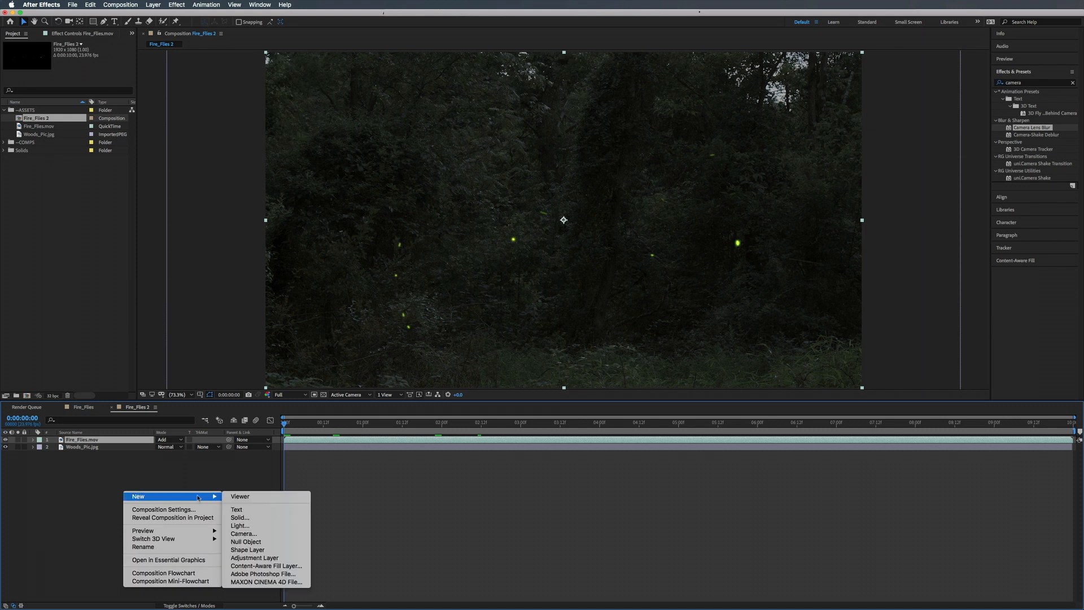
click(247, 543)
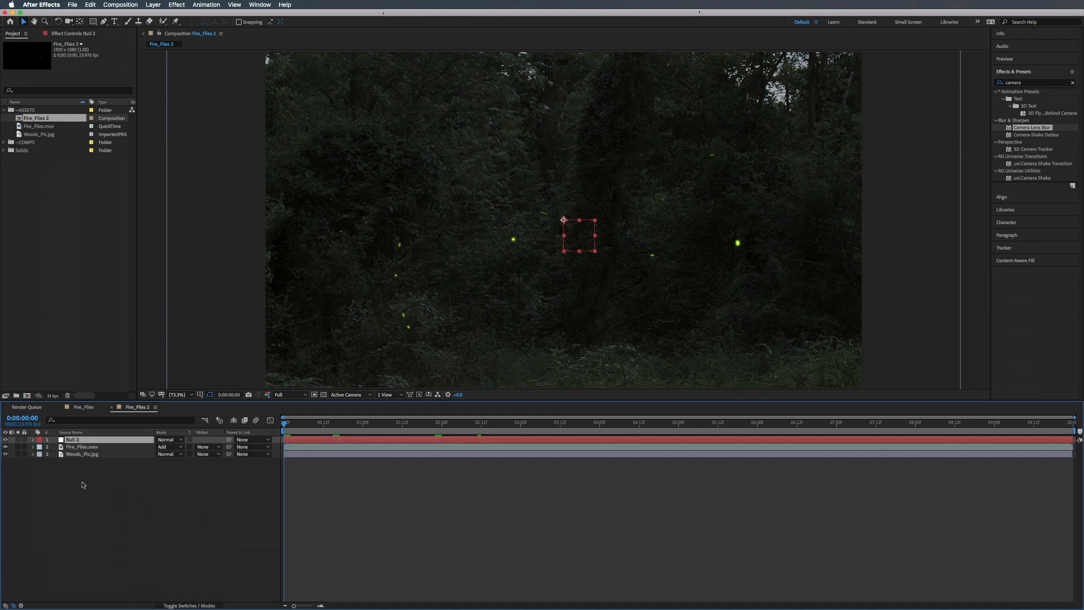
click(84, 449)
shift+click(84, 454)
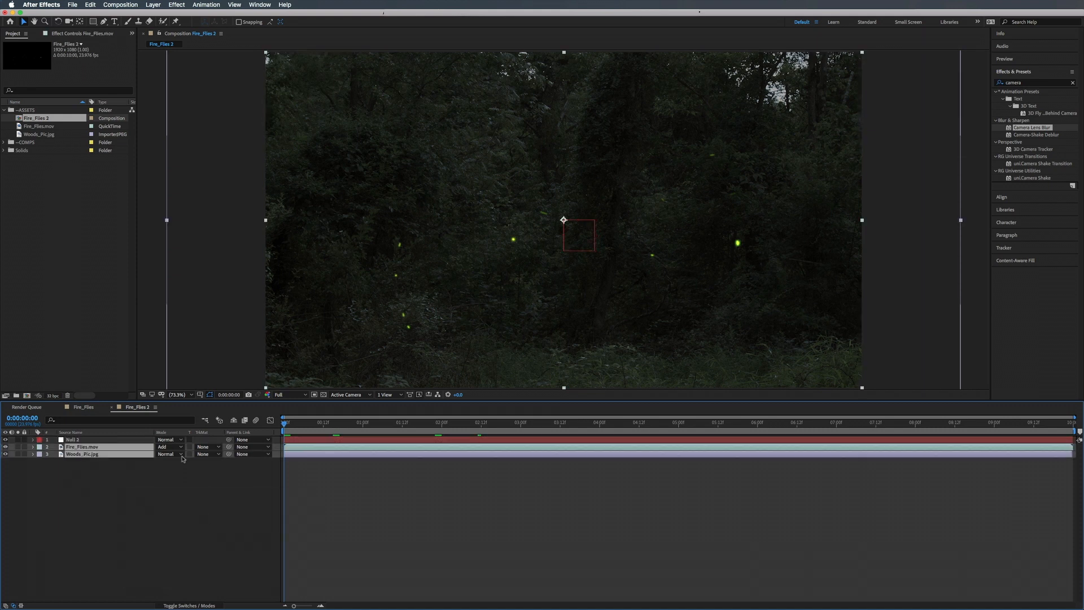
drag(229, 454, 85, 441)
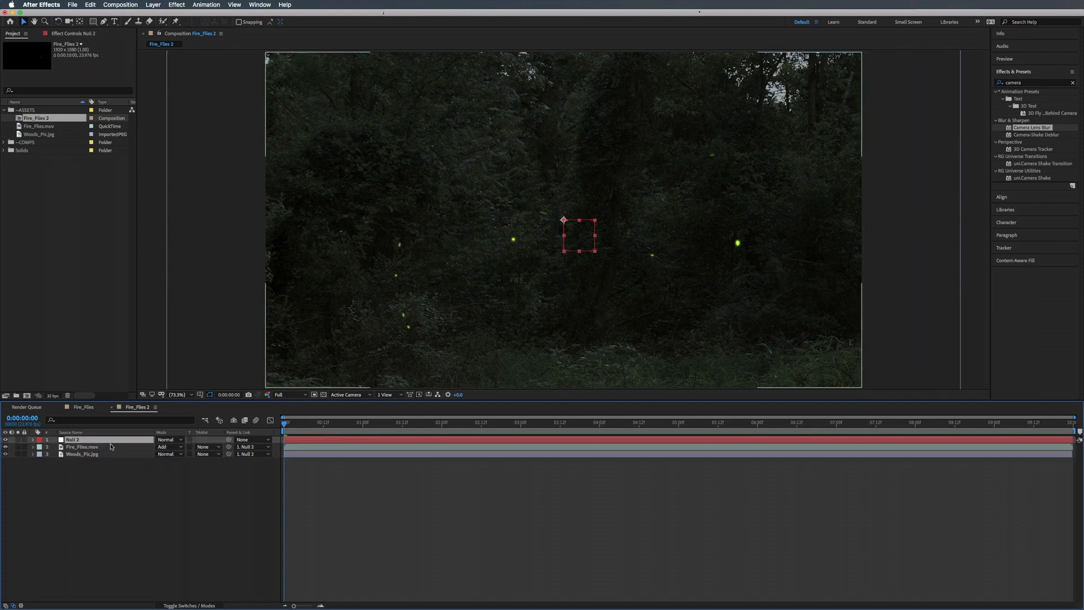
Test the parenting by moving the null in the composition, and reset its transform
drag(590, 221, 625, 209)
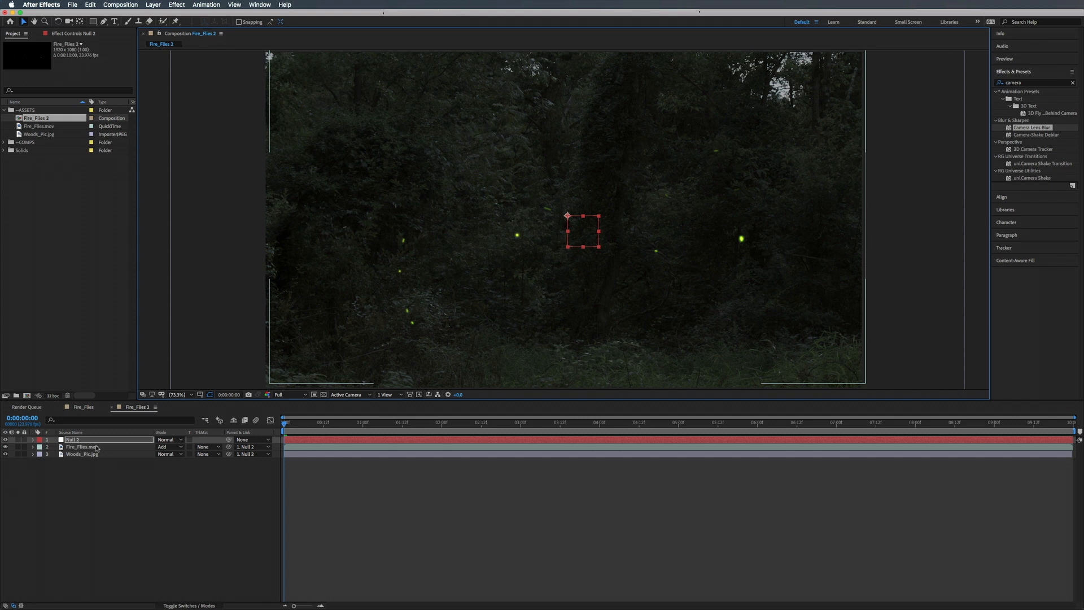
click(32, 439)
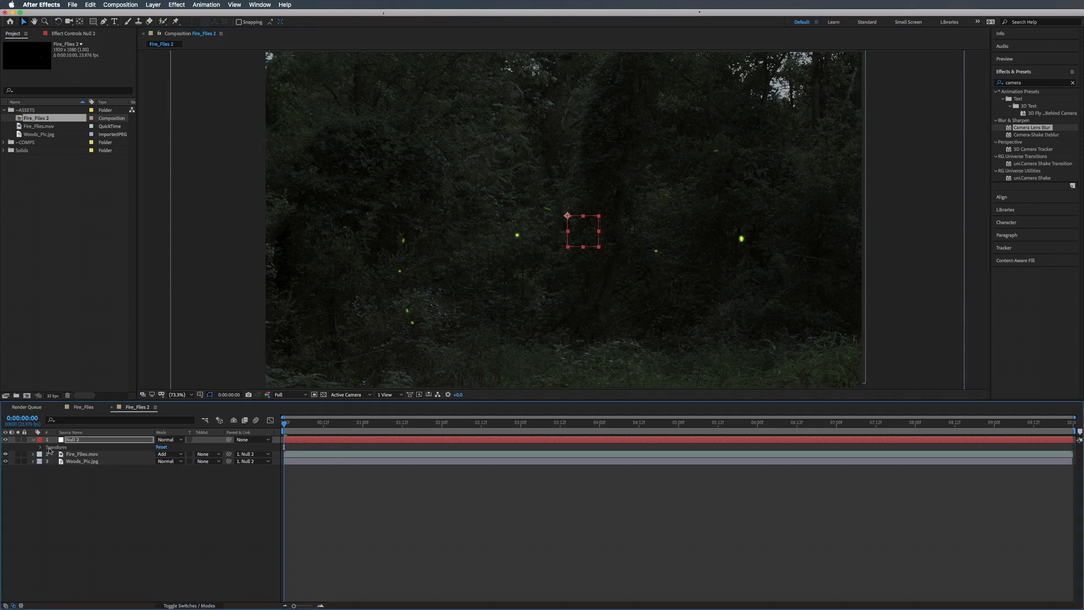
click(161, 448)
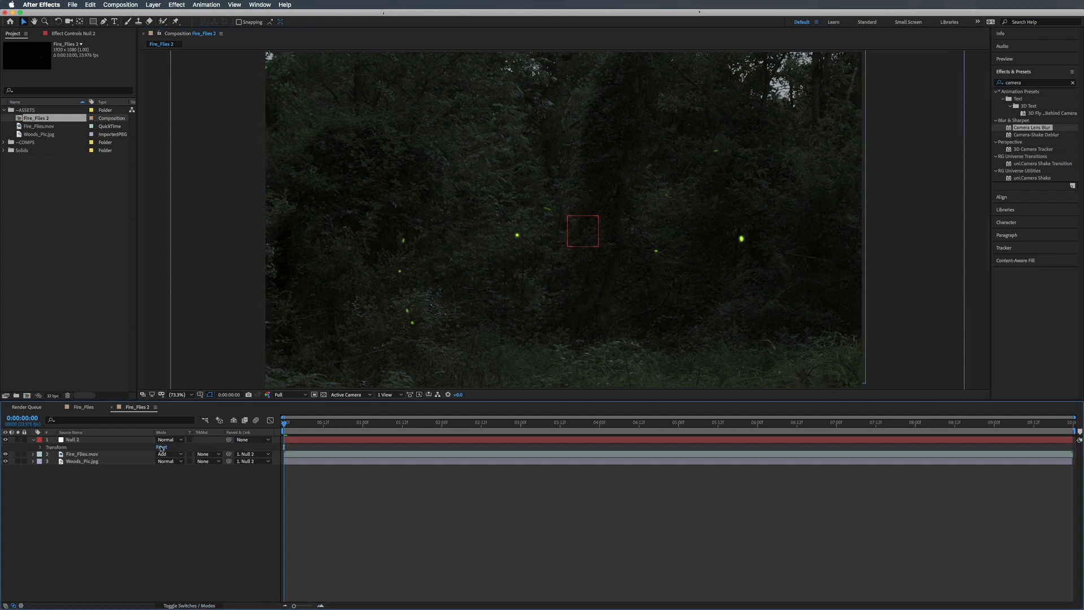
Scale the null object down to 88%
click(80, 439)
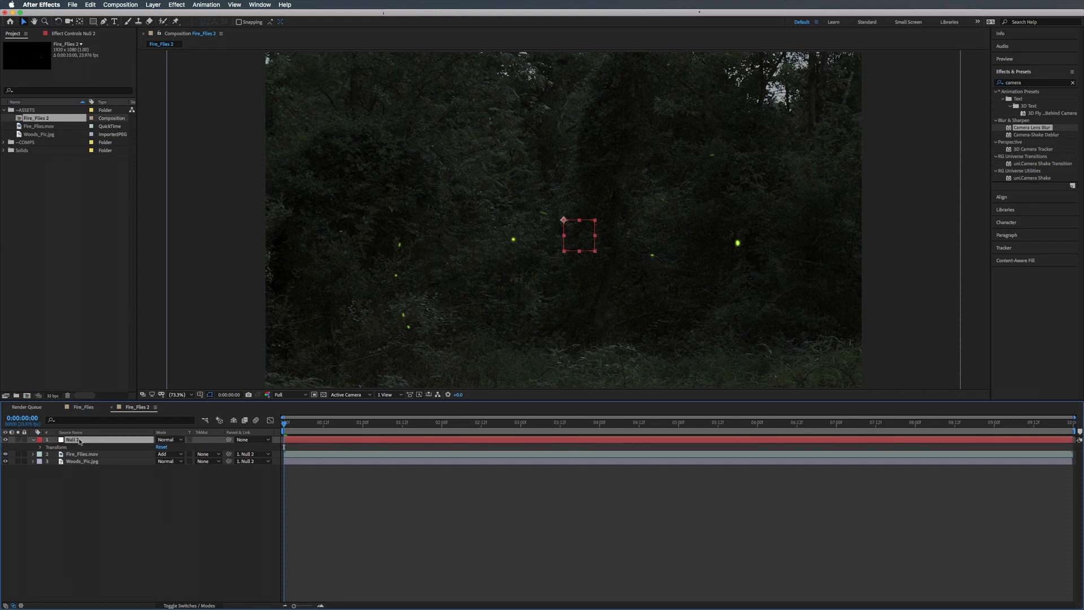
key(s)
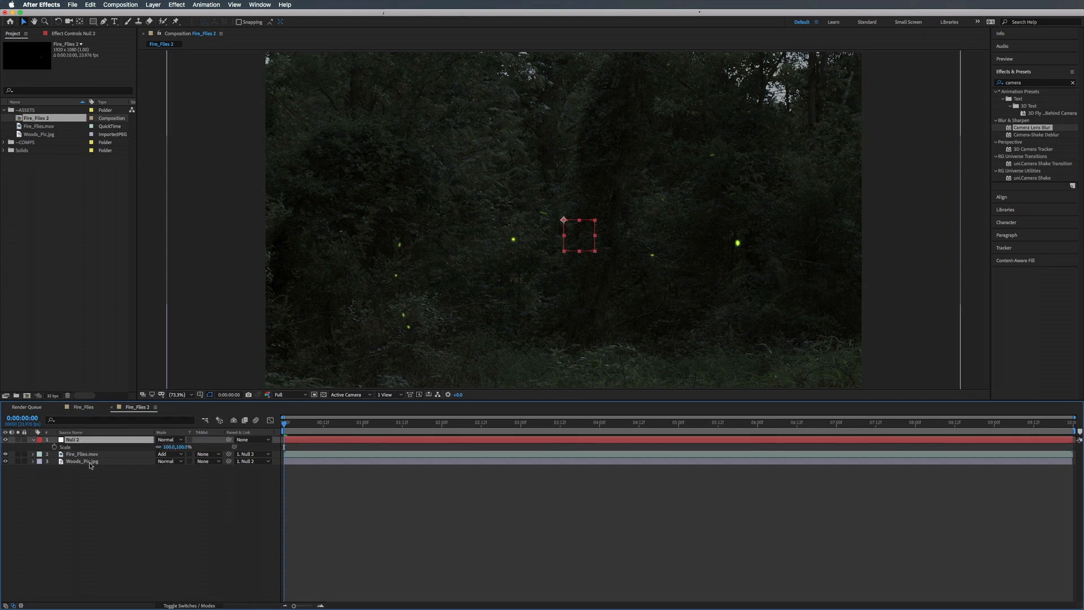
drag(166, 447, 154, 447)
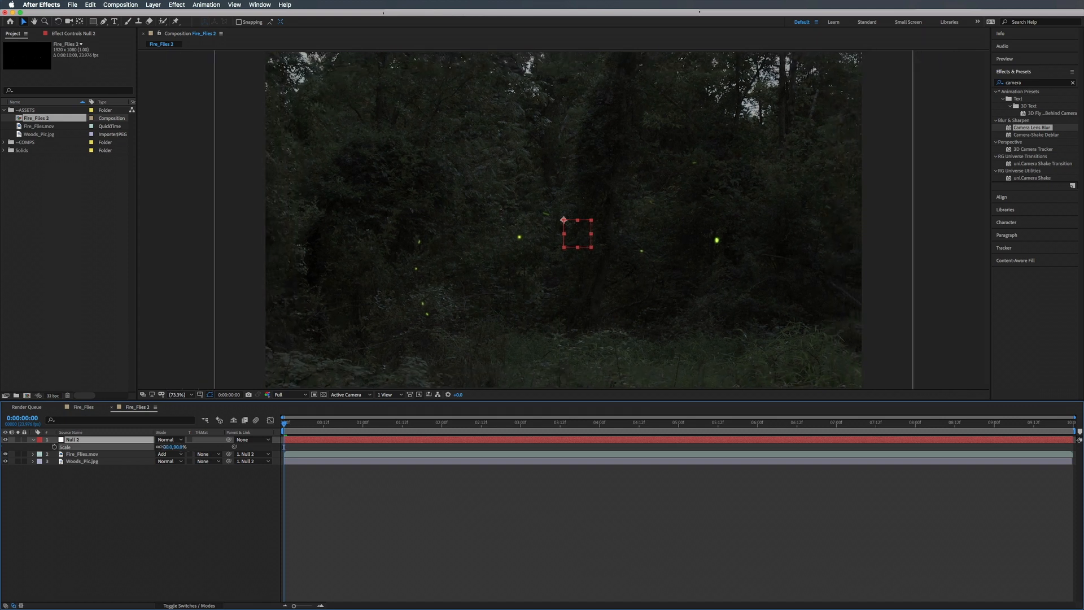
Scale the Woods_Pic.jpg layer to 95% so the picture still extends past the frame
key(comma)
click(89, 461)
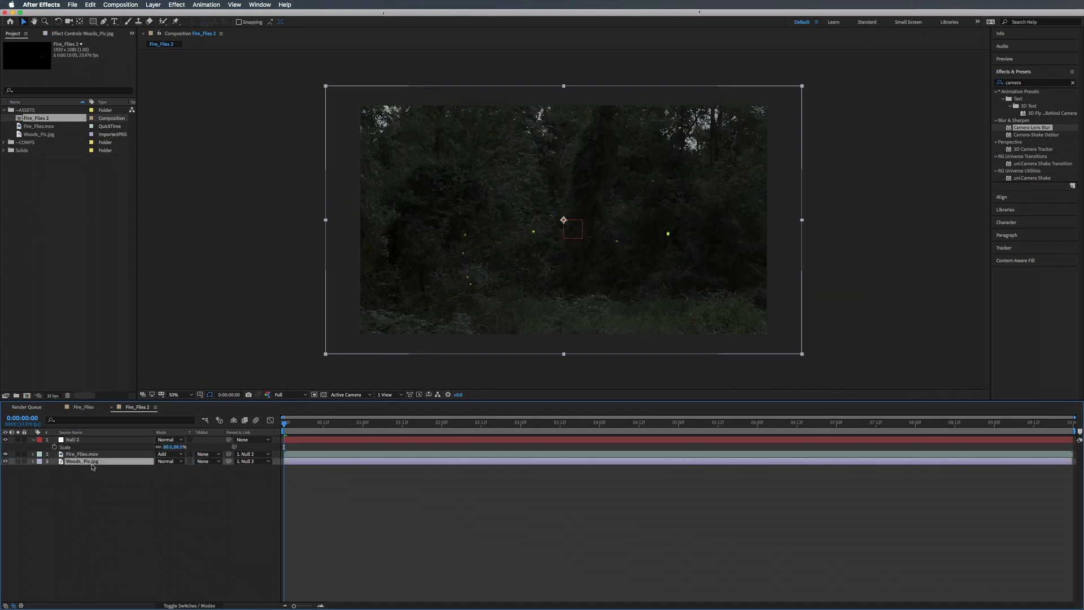
key(s)
click(163, 469)
drag(158, 468, 164, 468)
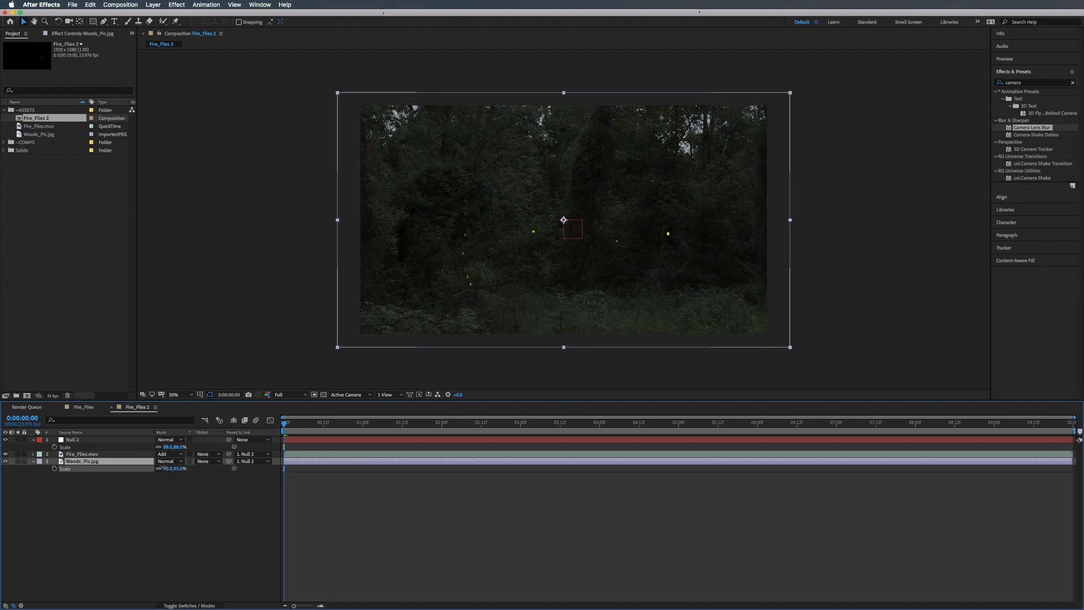
click(171, 394)
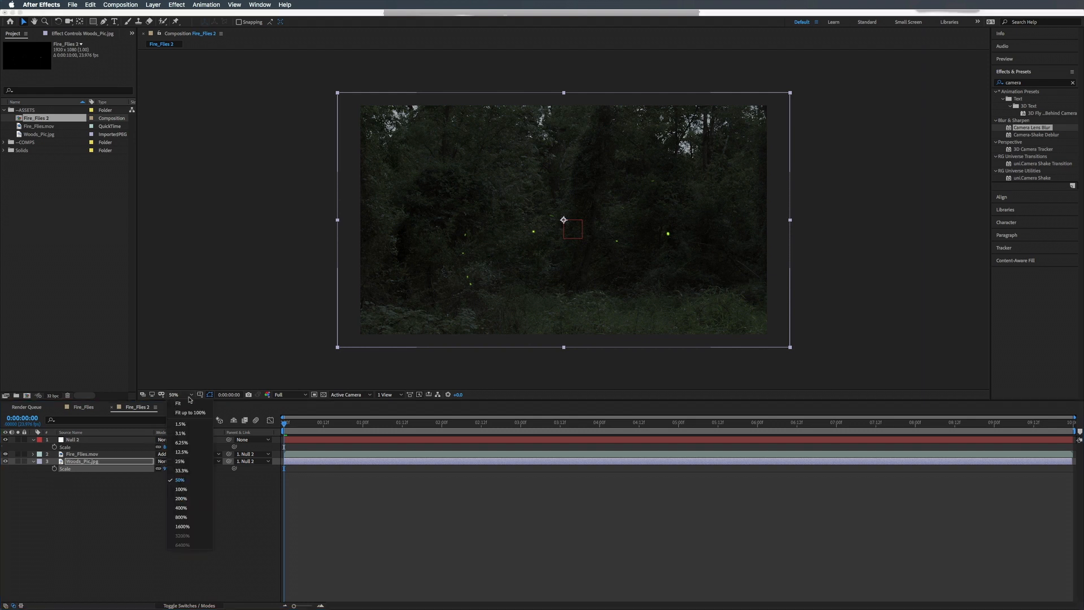
click(189, 416)
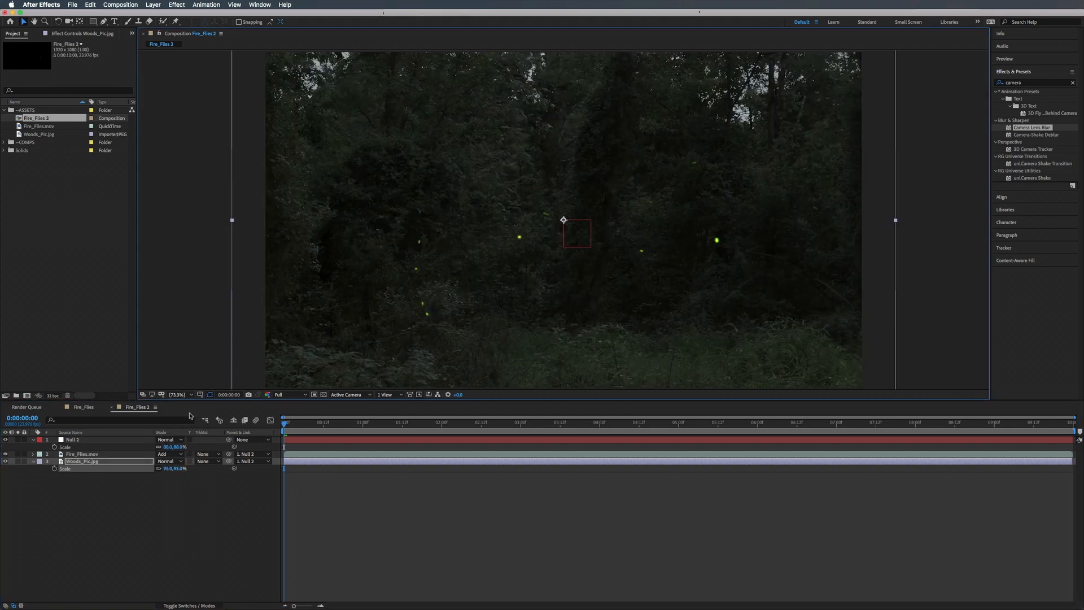
Rename the null layer Camera Movement and keep it as the parent of the Fire_Flies.mov layer
click(79, 440)
key(Return)
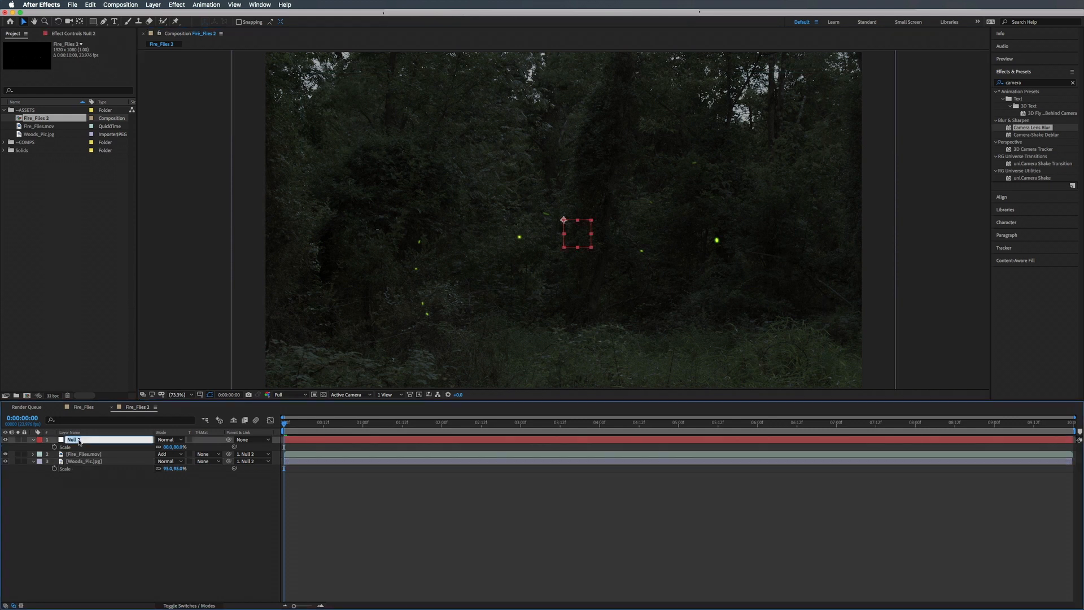
text(Cameera Movement)
key(Return)
key(apostrophe)
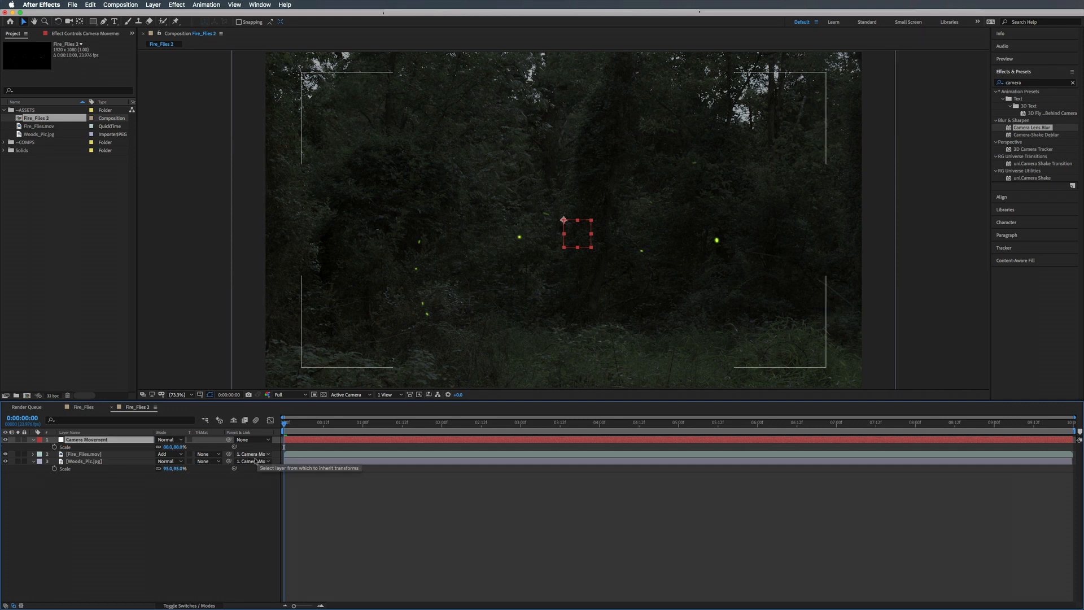
click(251, 454)
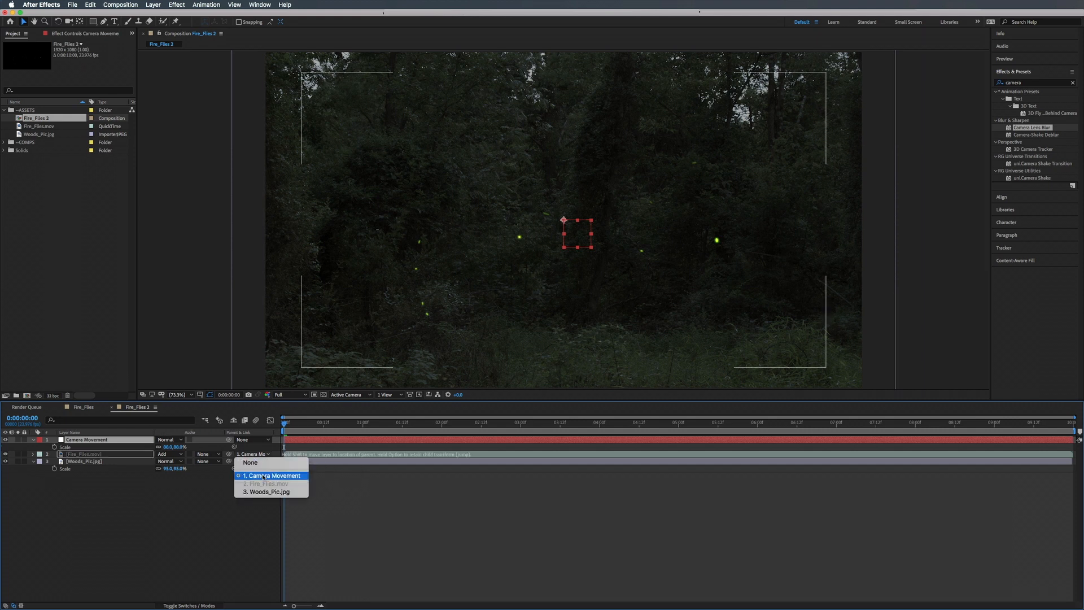
click(264, 475)
Show the Anchor Point, Position and Rotation properties of the Camera Movement layer together
click(99, 440)
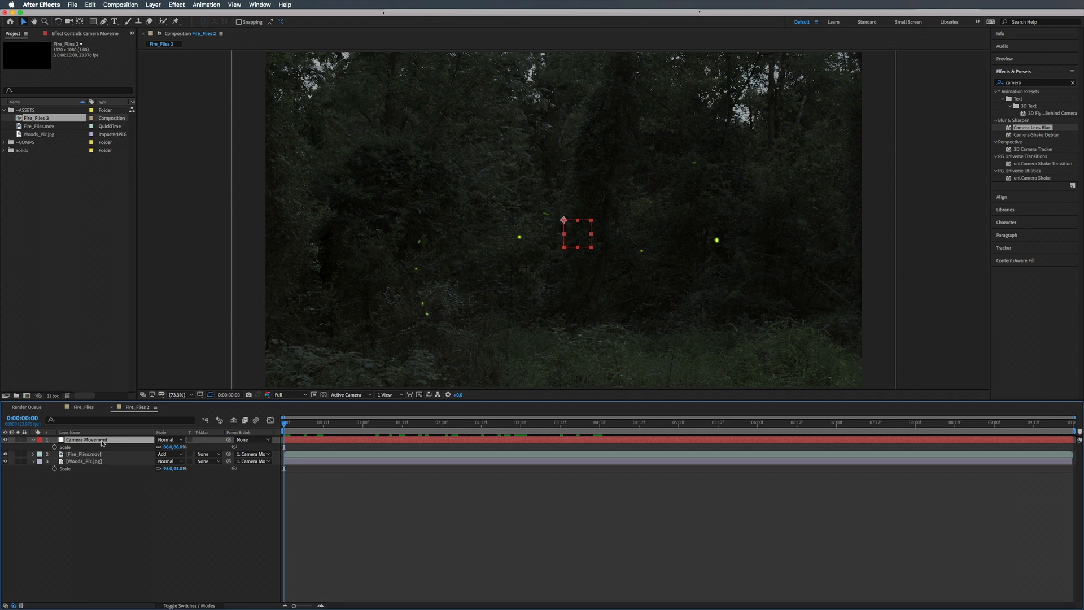
key(p)
key(shift+a)
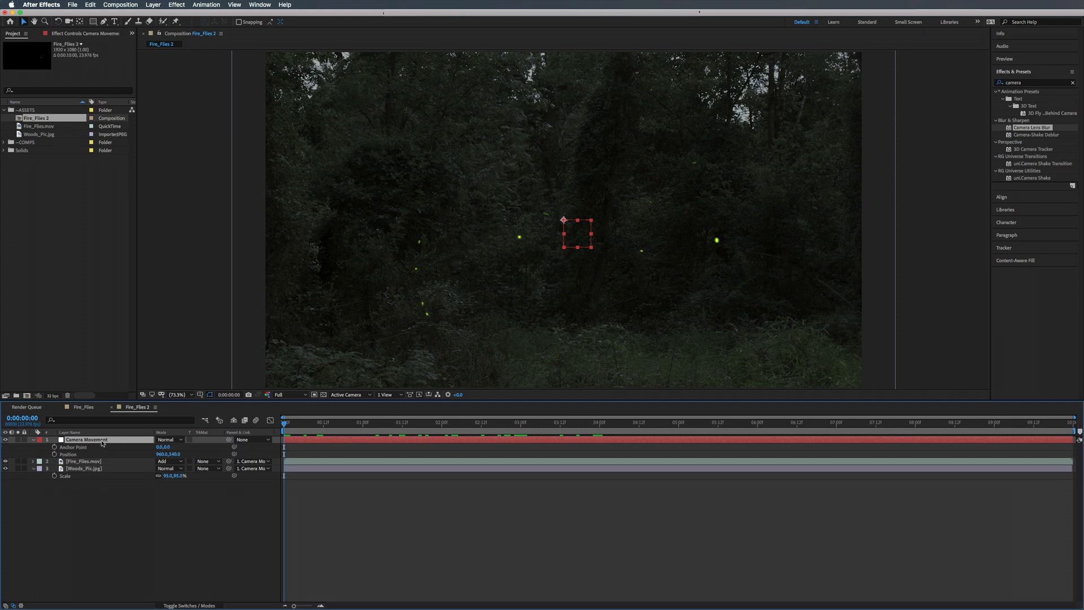
key(shift+r)
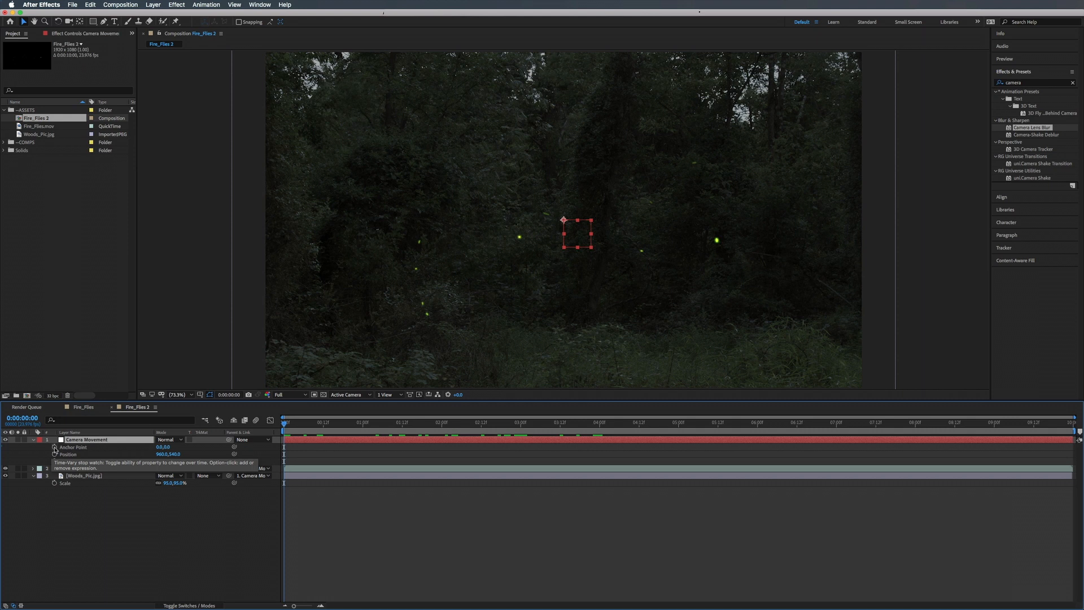
Add the expression wiggle(7,30) to the Camera Movement layer's Anchor Point and preview the resulting shake from the start
alt+click(55, 447)
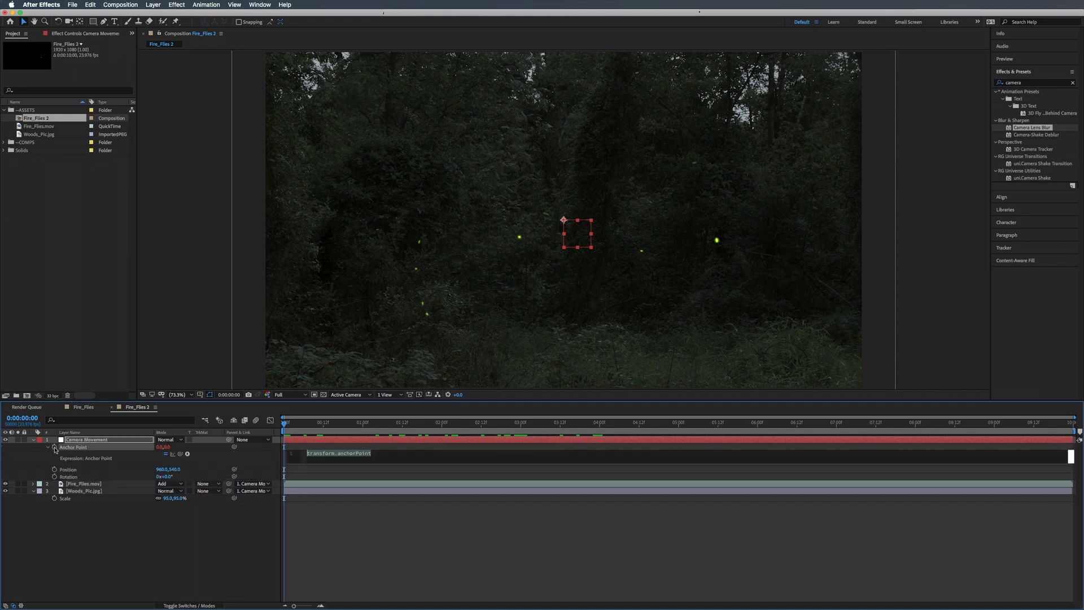
text(wiggl)
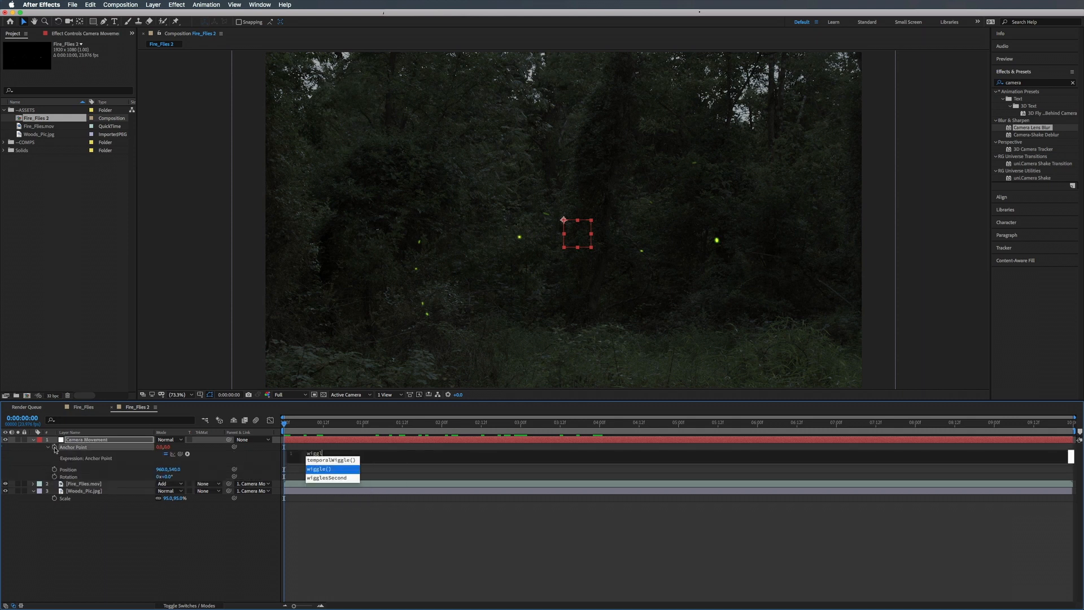
text(e)
key(Return)
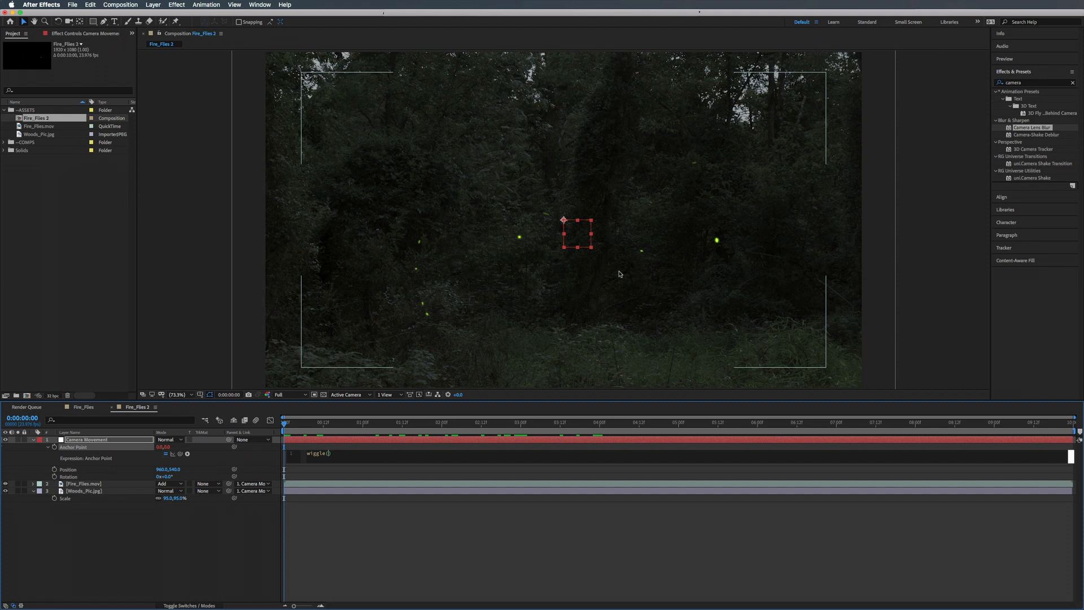
click(327, 453)
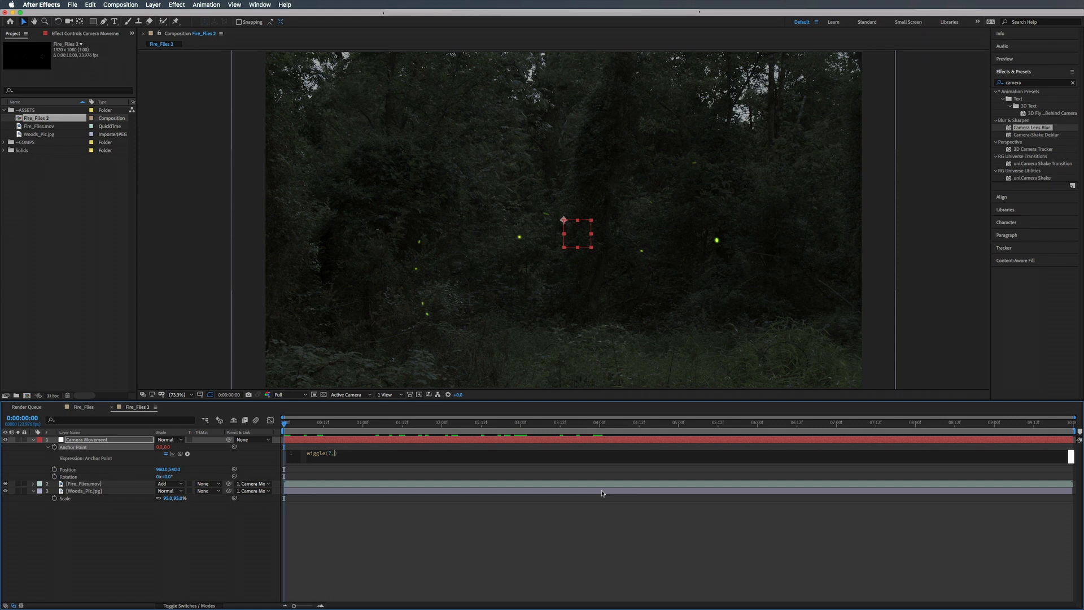
text(,30)
click(326, 426)
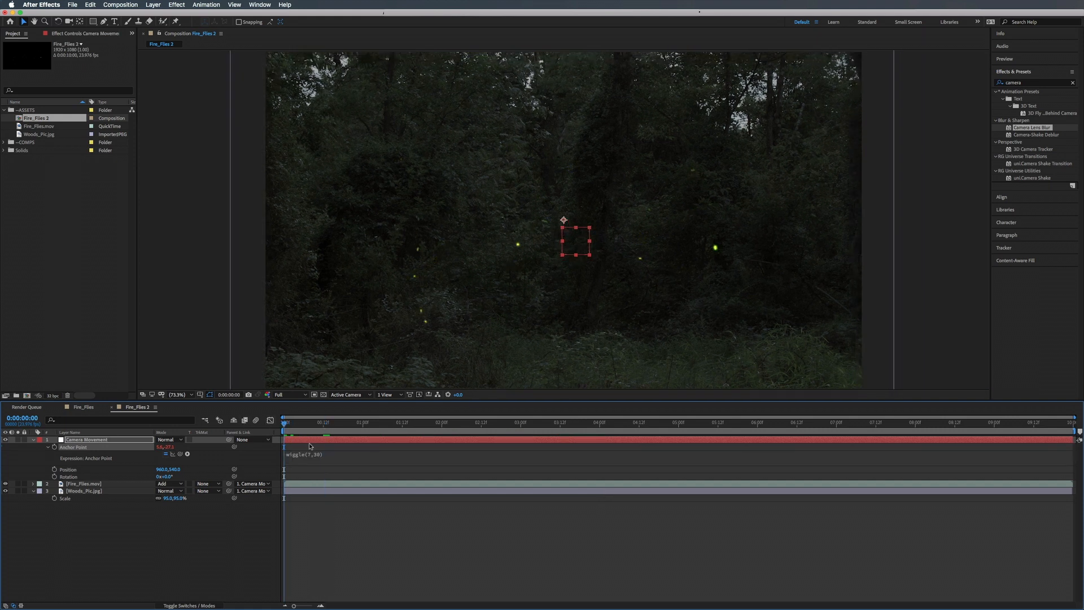
key(space)
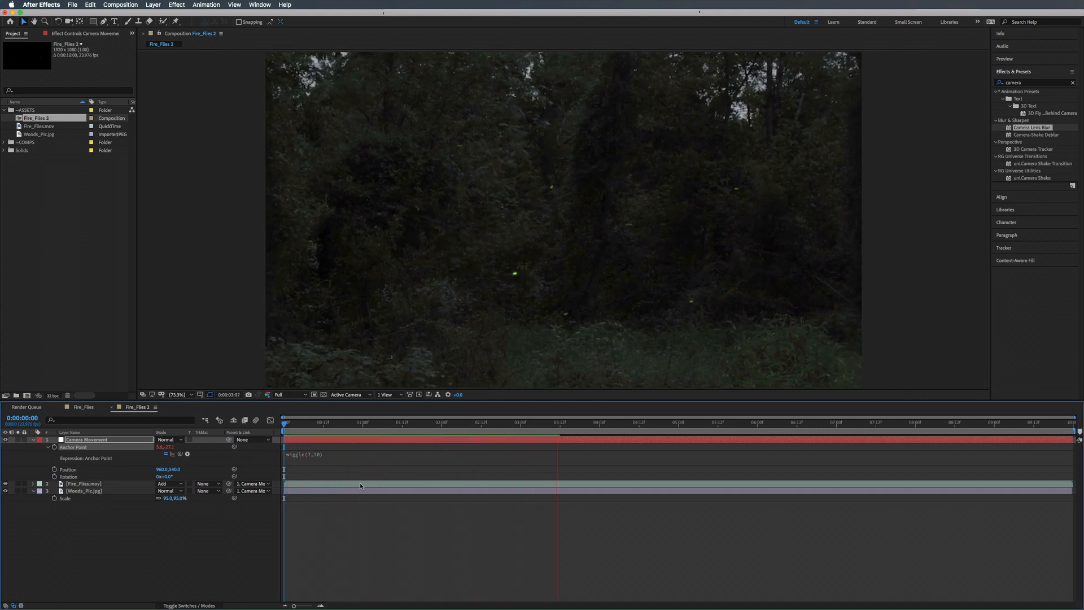
key(space)
click(285, 424)
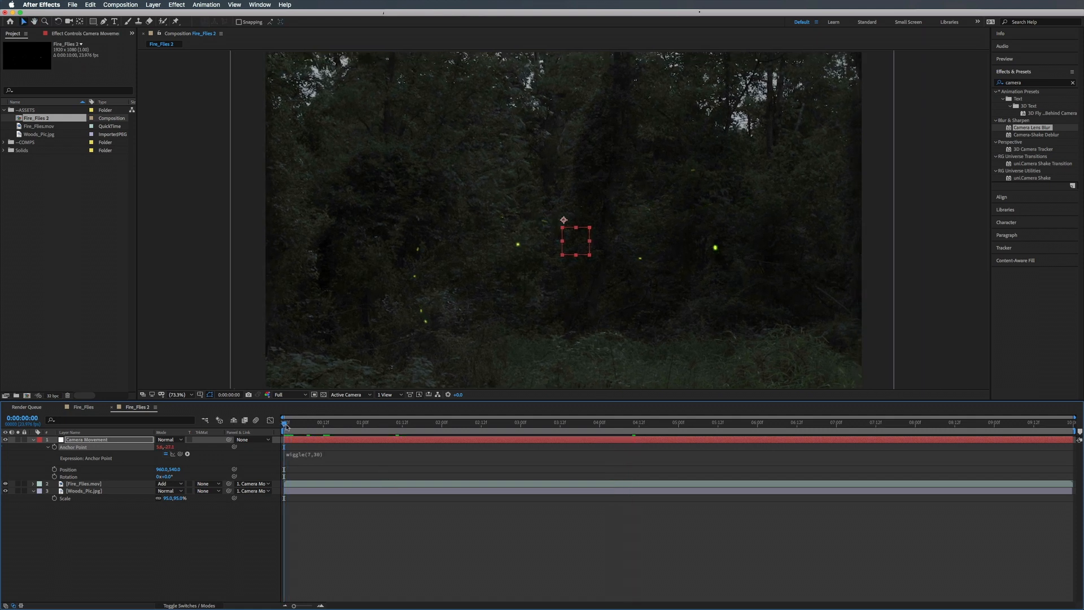
key(space)
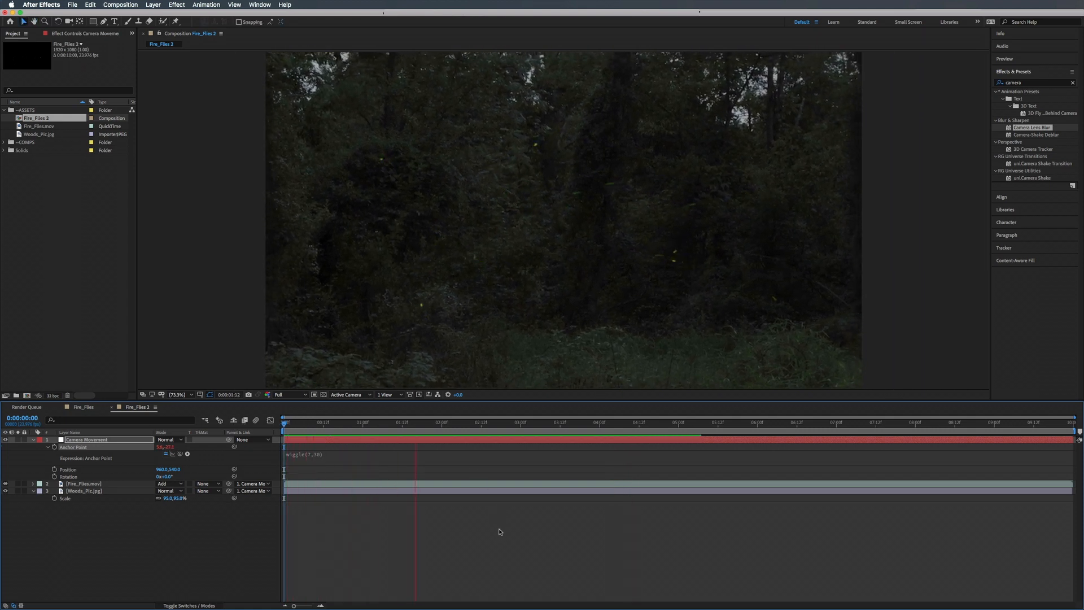
key(space)
Change the Anchor Point expression to the slower, subtler wiggle(.5,10) and play back the composition
click(324, 455)
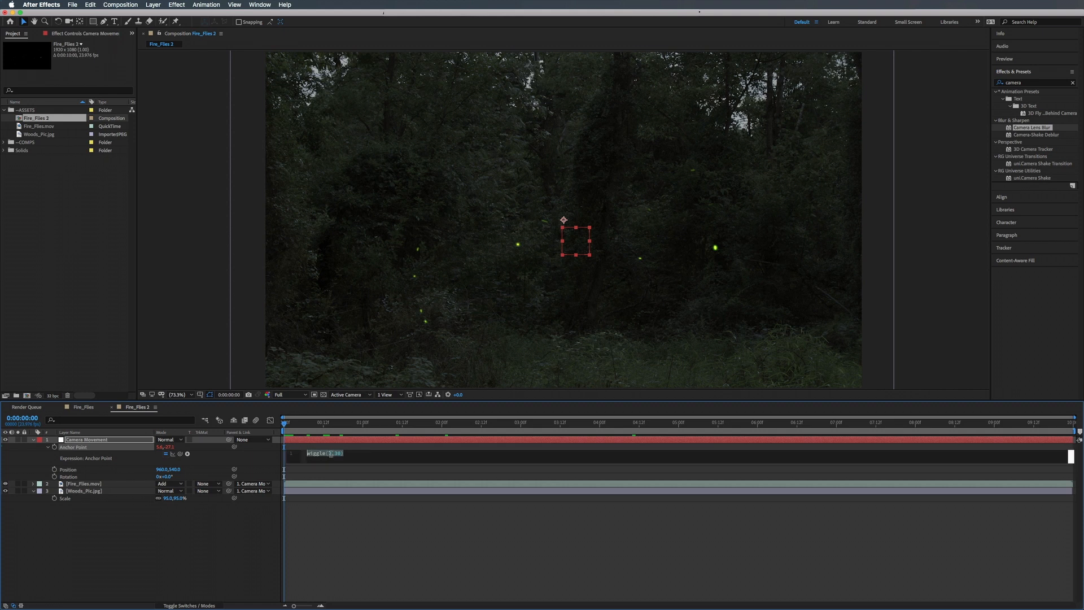
click(330, 454)
key(BackSpace)
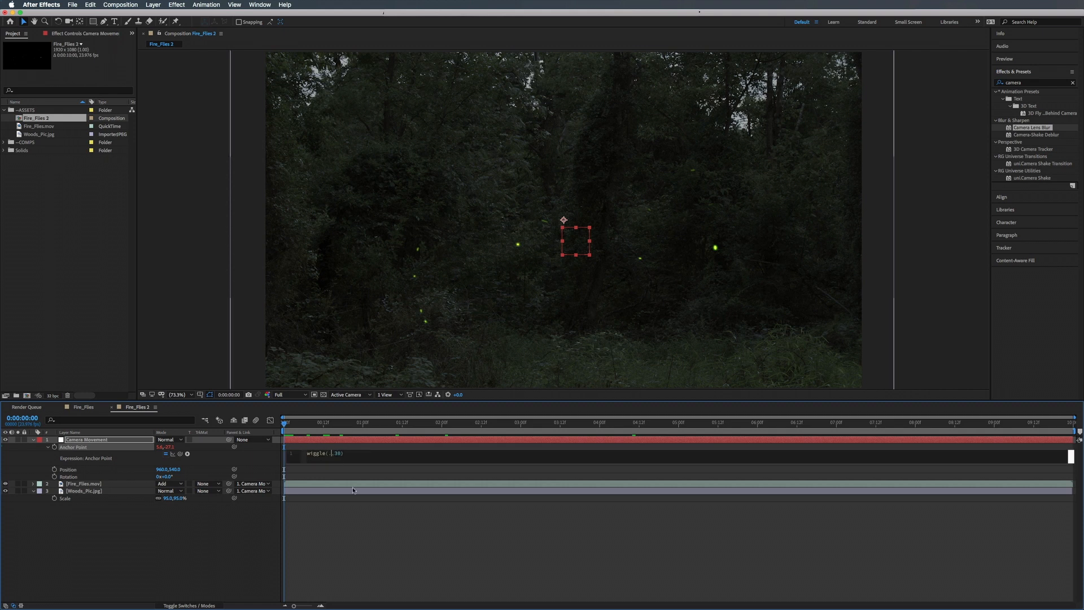
text(.5)
double_click(341, 453)
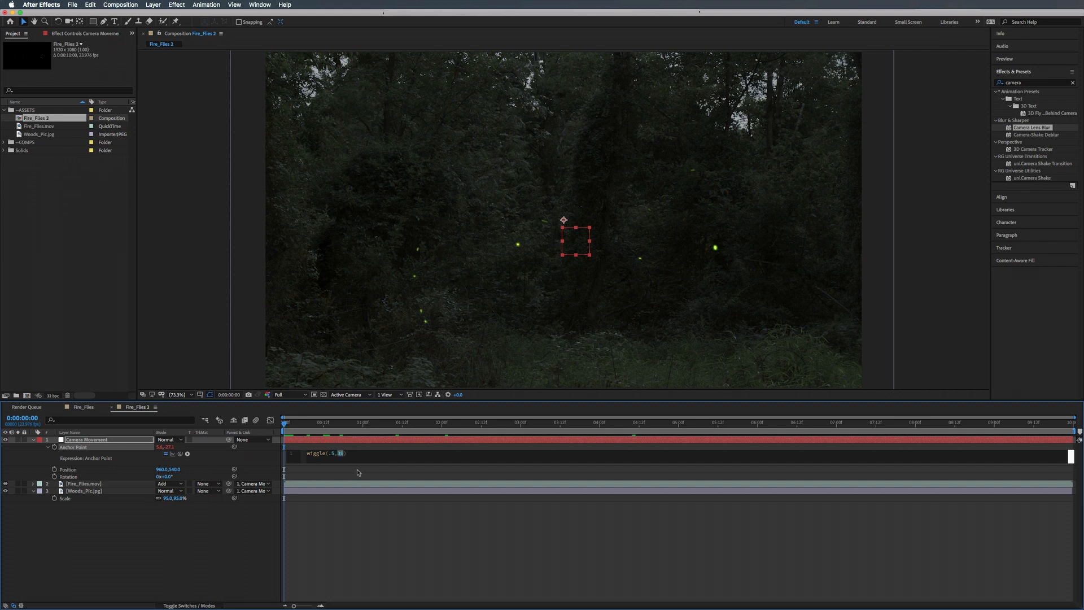
text(10)
click(213, 295)
key(space)
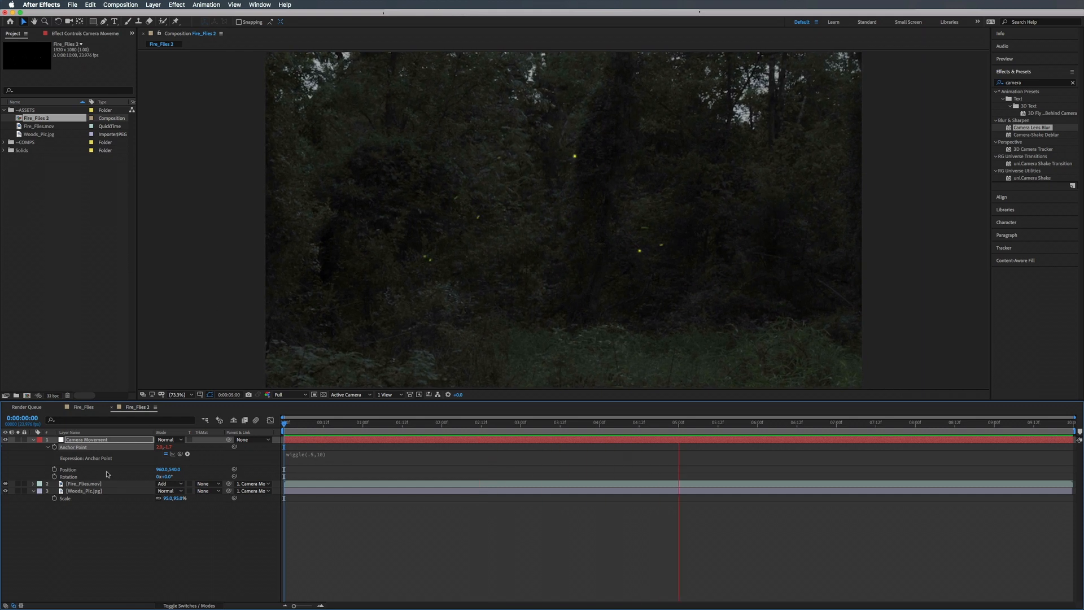
key(space)
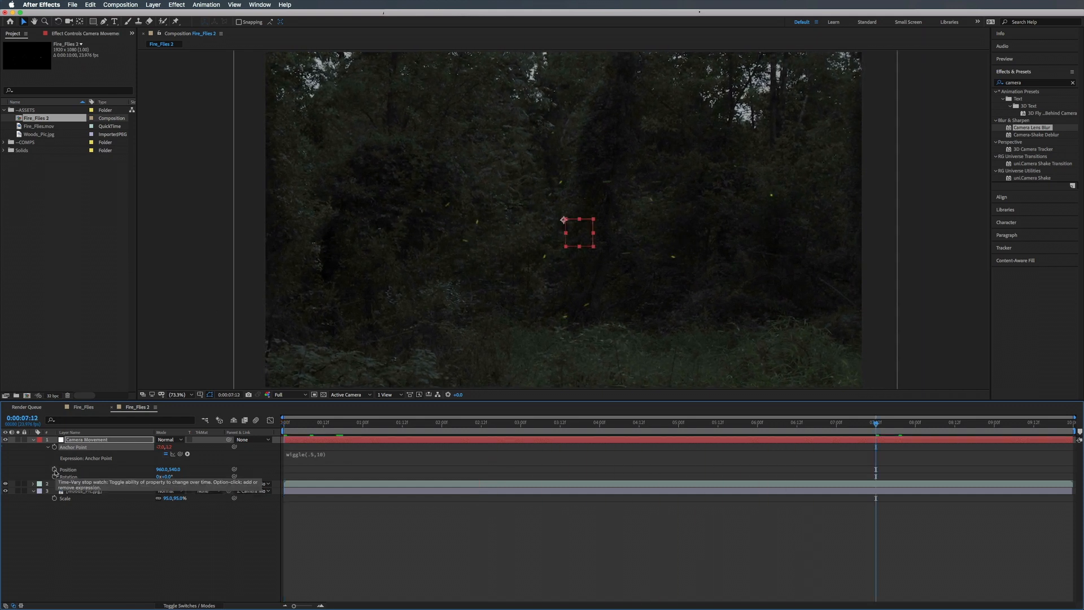
Add the expression wiggle(.4,15) to the Camera Movement layer's Position and preview the combined motion
alt+click(54, 469)
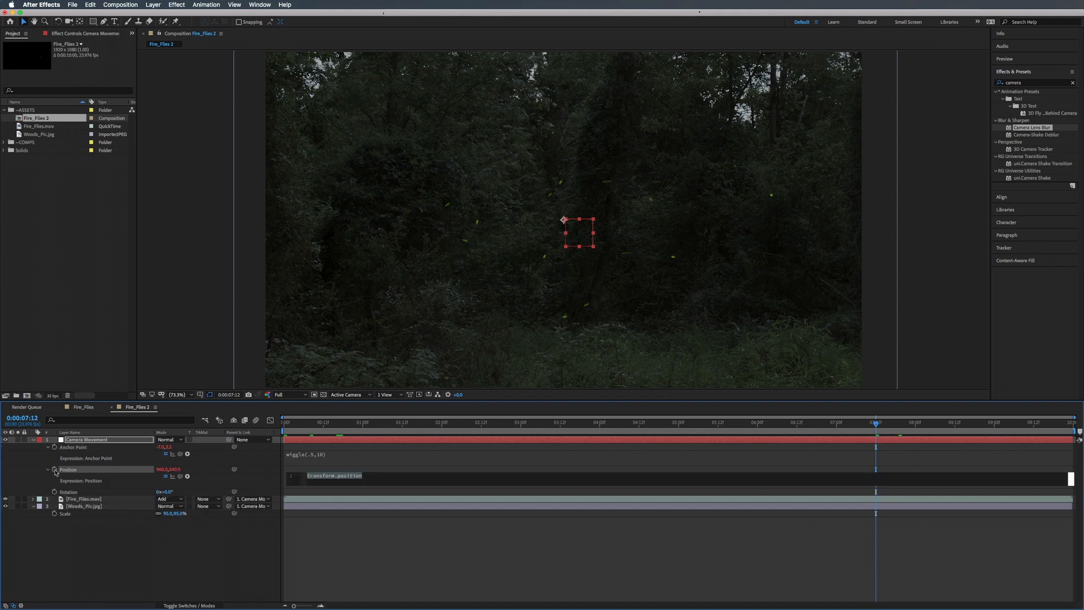
text(wi)
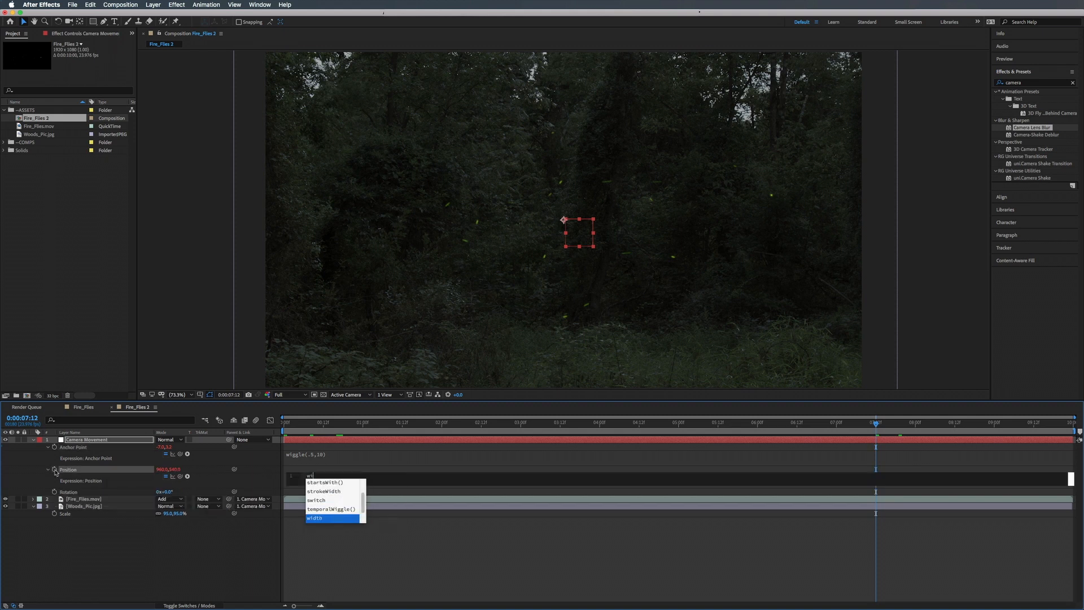
text(ggle)
key(Return)
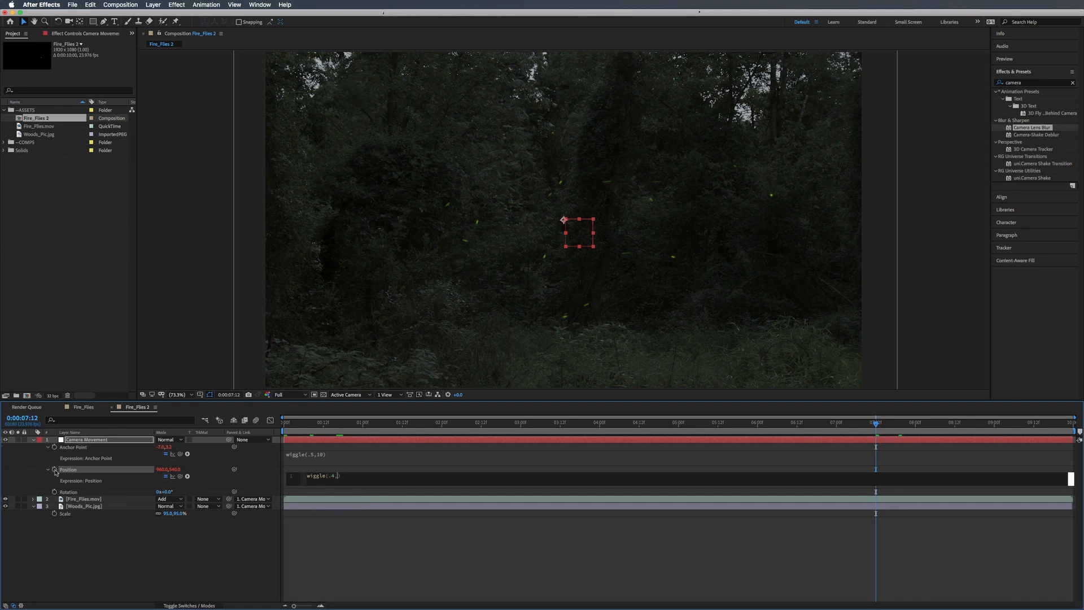
text(.4,1)
click(191, 308)
key(space)
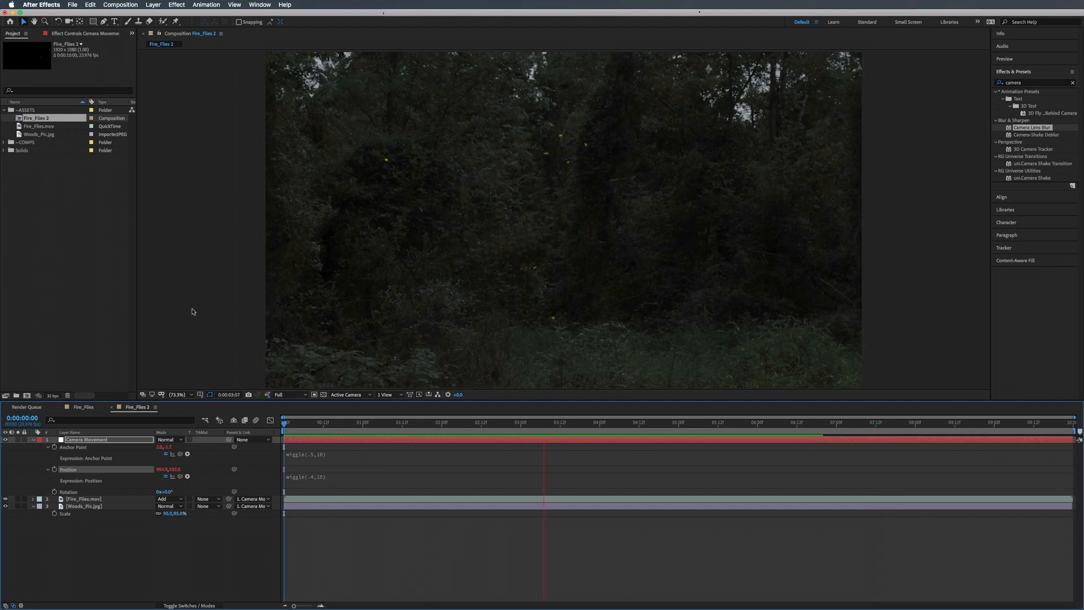
key(space)
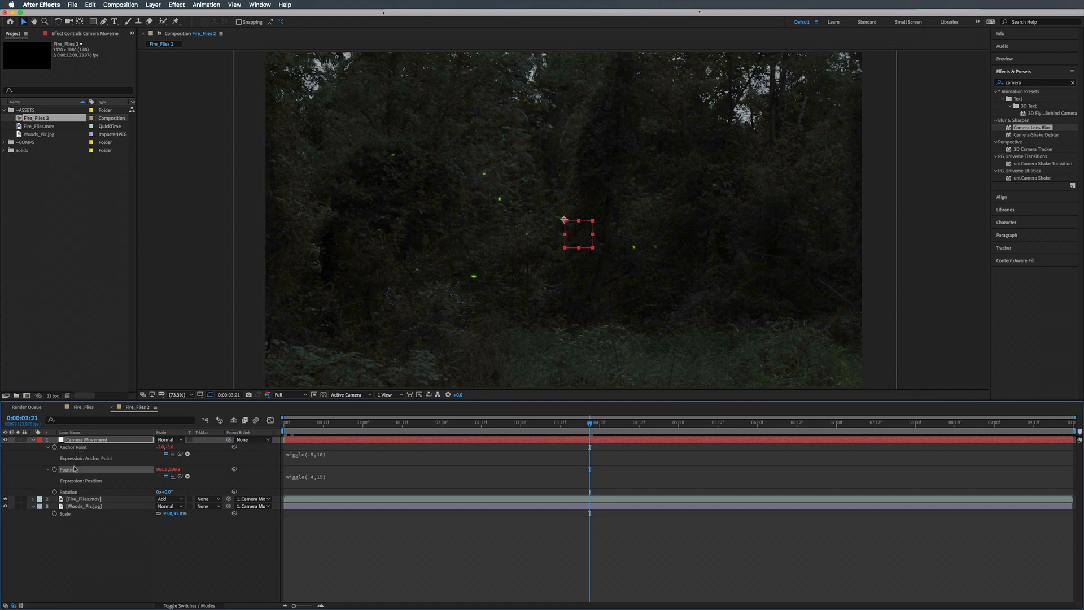
key(q)
key(q)
key(q)
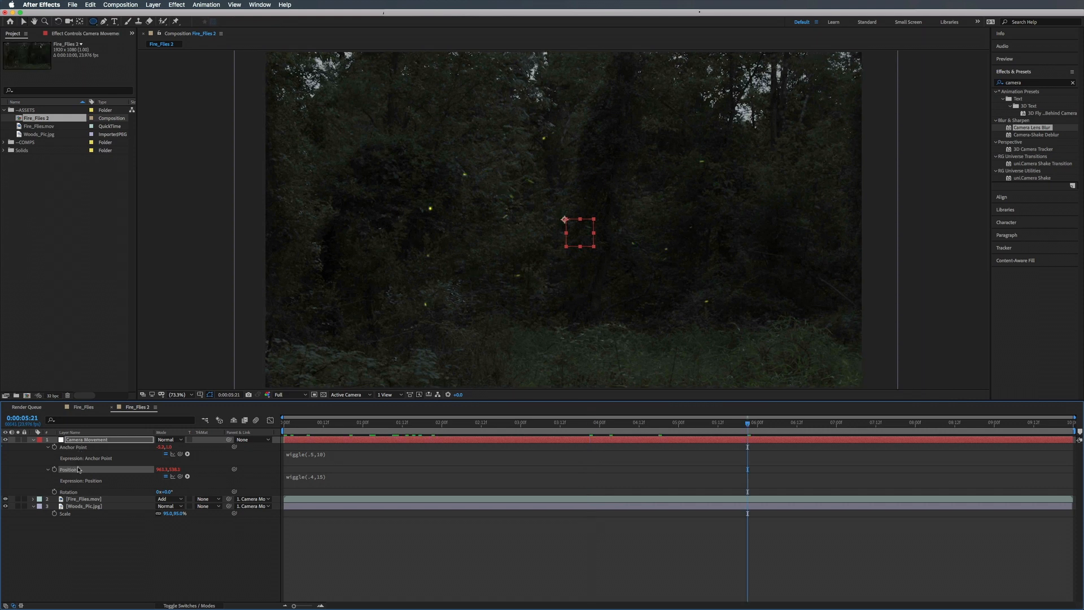
Add the expression wiggle(.3,1) to the Camera Movement layer's Rotation and preview it from the start
alt+click(54, 492)
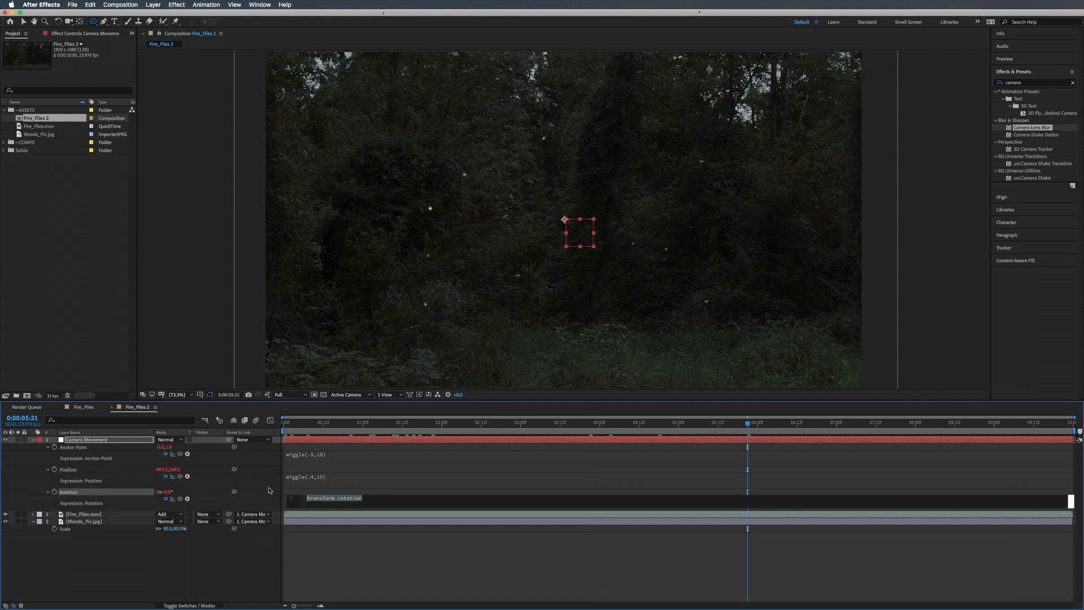
text(wiggl)
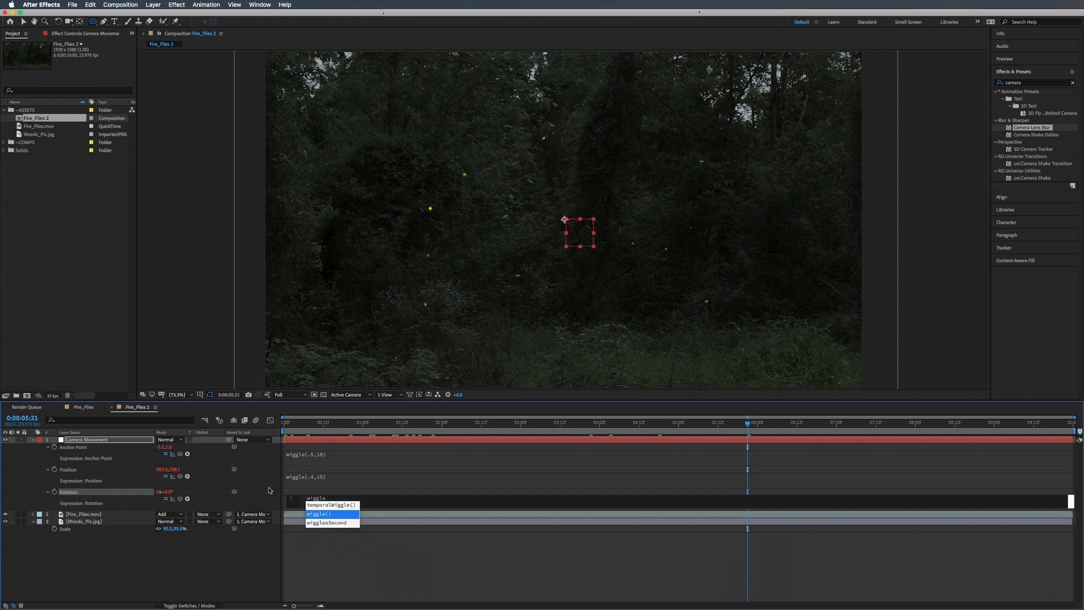
text(e)
key(Return)
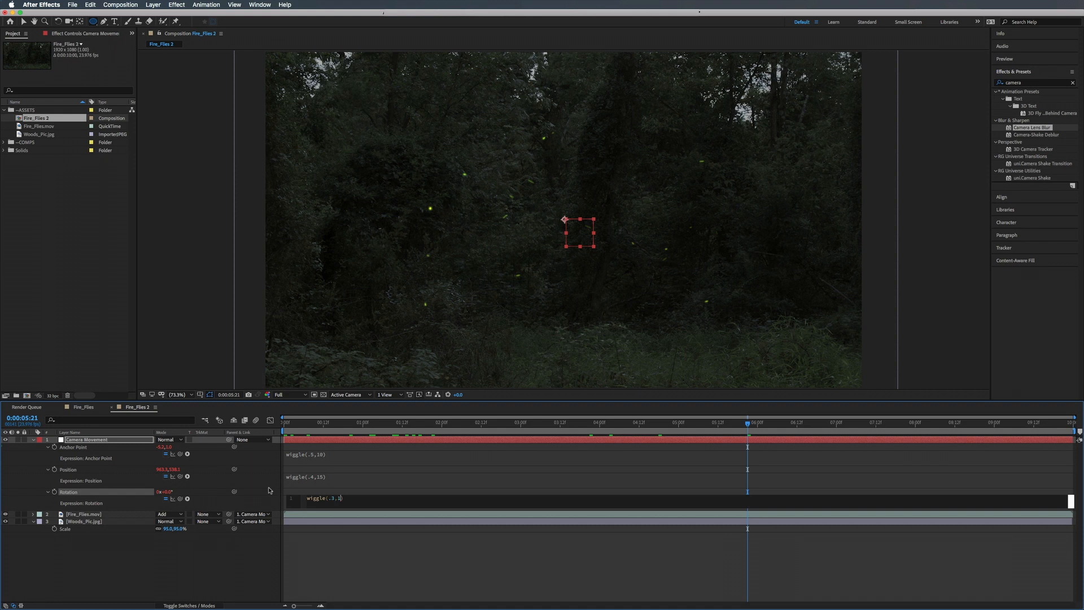
drag(317, 424, 243, 424)
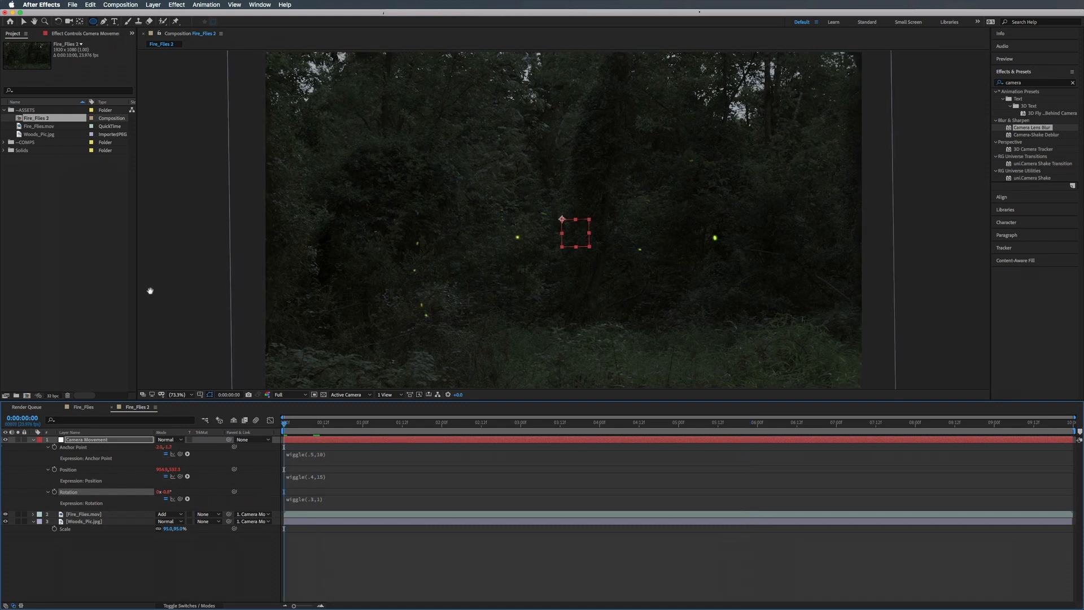
key(space)
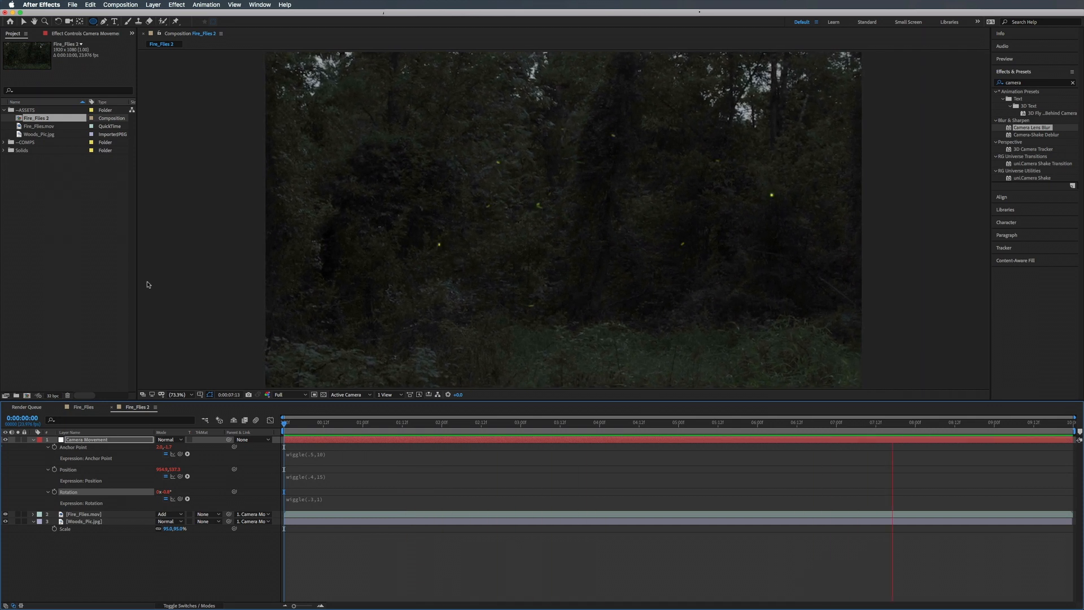
key(space)
Reduce the Rotation wiggle's amplitude to .5 and preview the camera movement
click(321, 498)
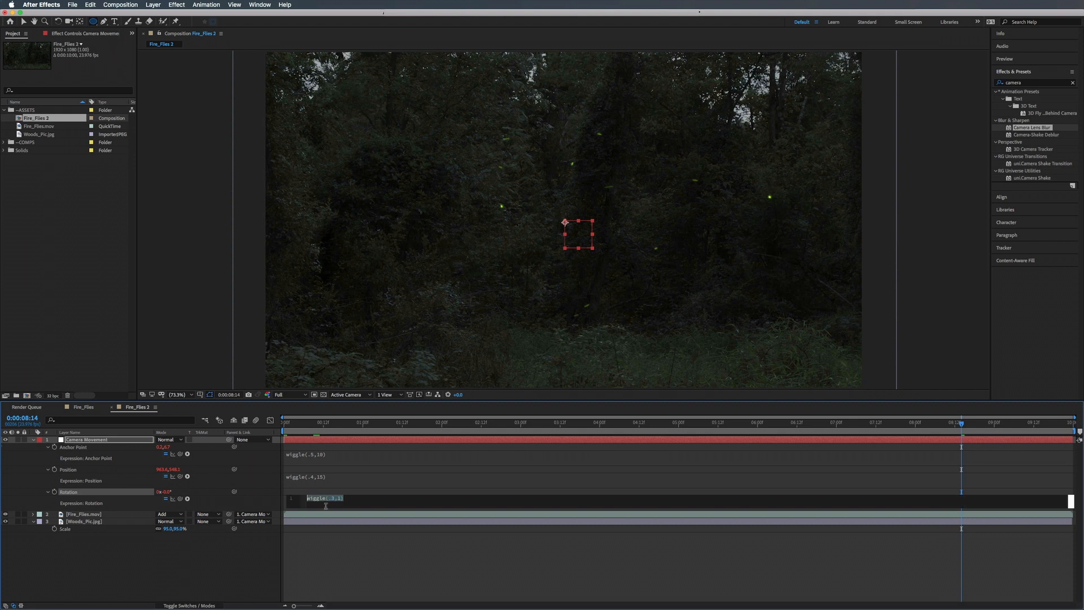
click(347, 500)
text(5)
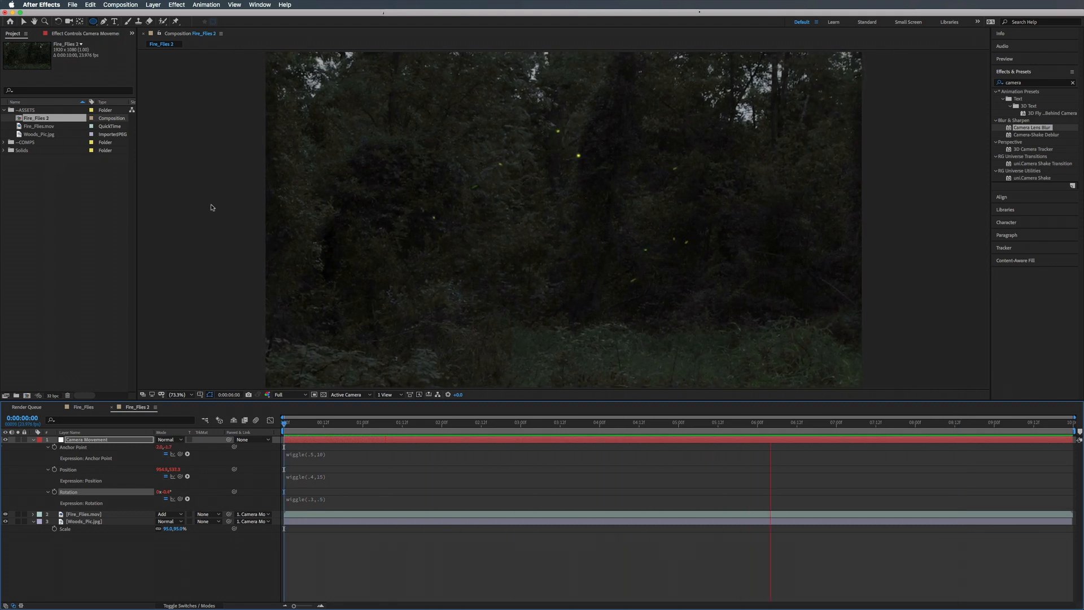
key(space)
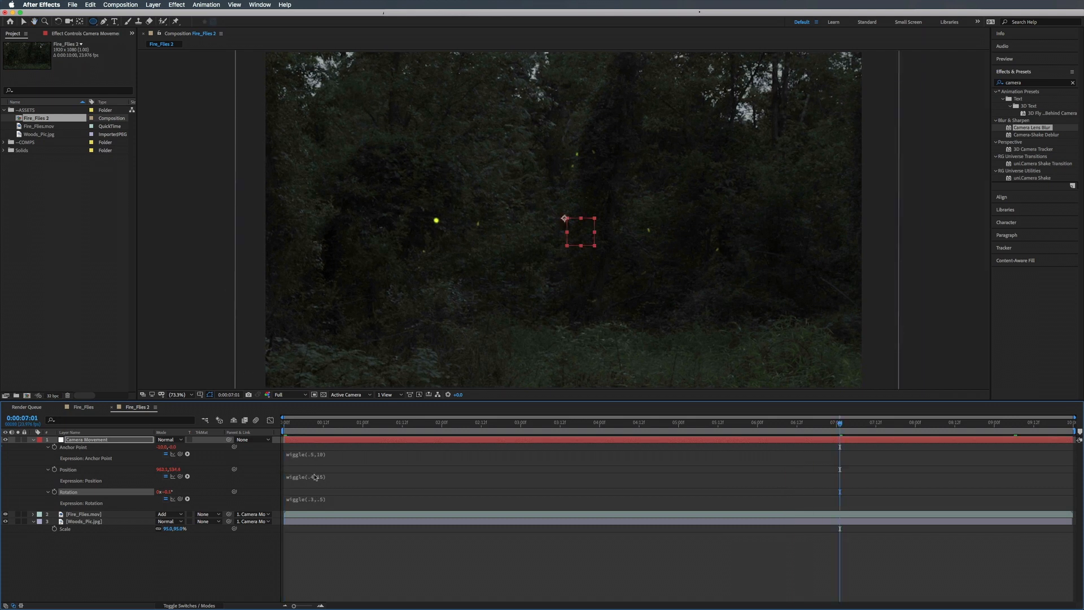
Raise the Position wiggle's frequency to .6 and preview the movement from the first frame
click(315, 477)
click(334, 475)
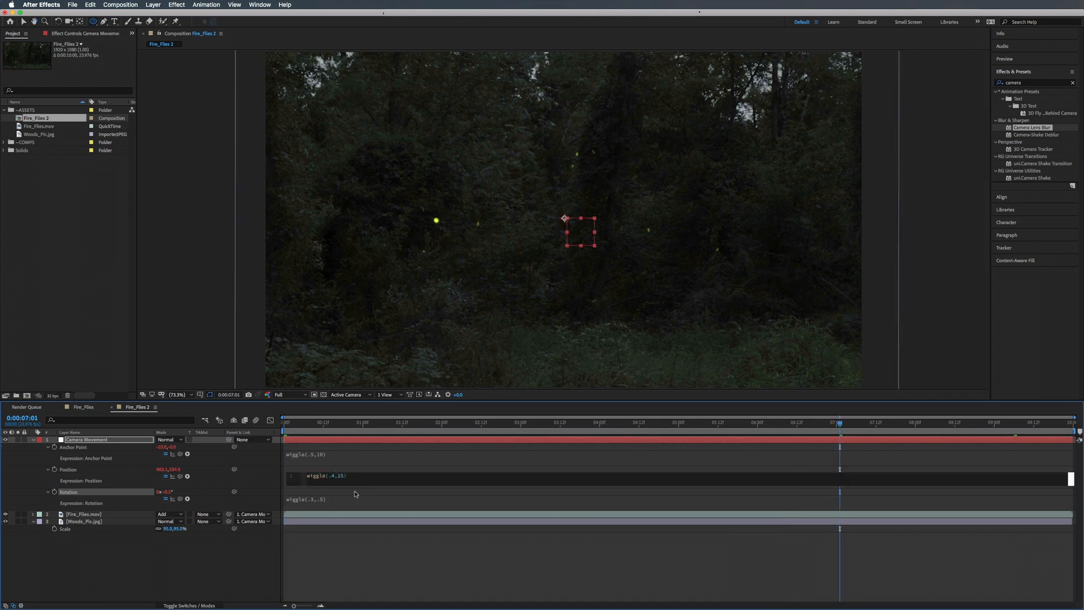
text(6)
click(291, 428)
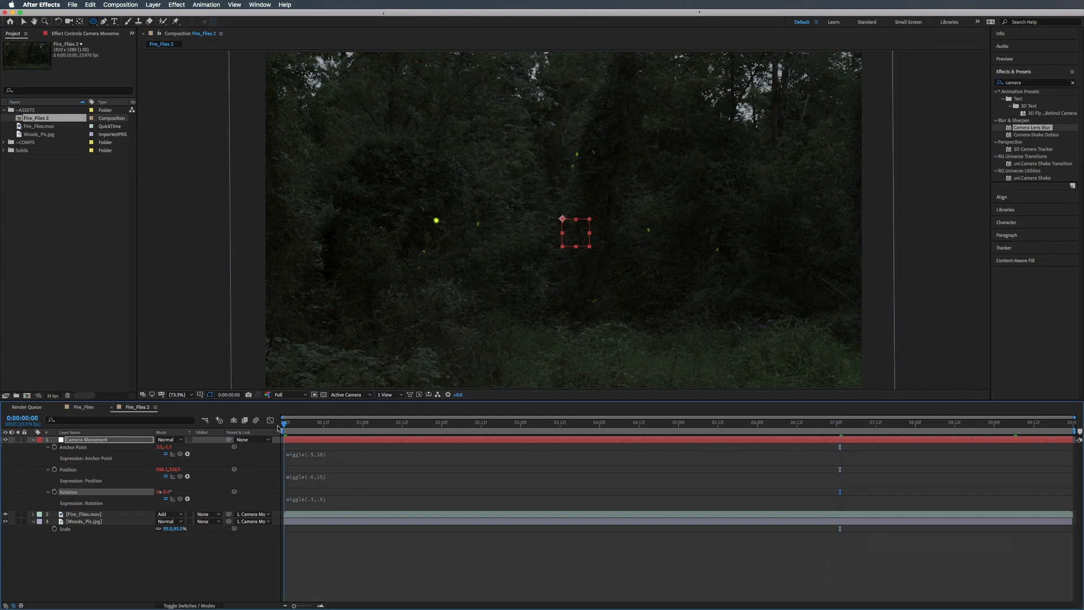
key(space)
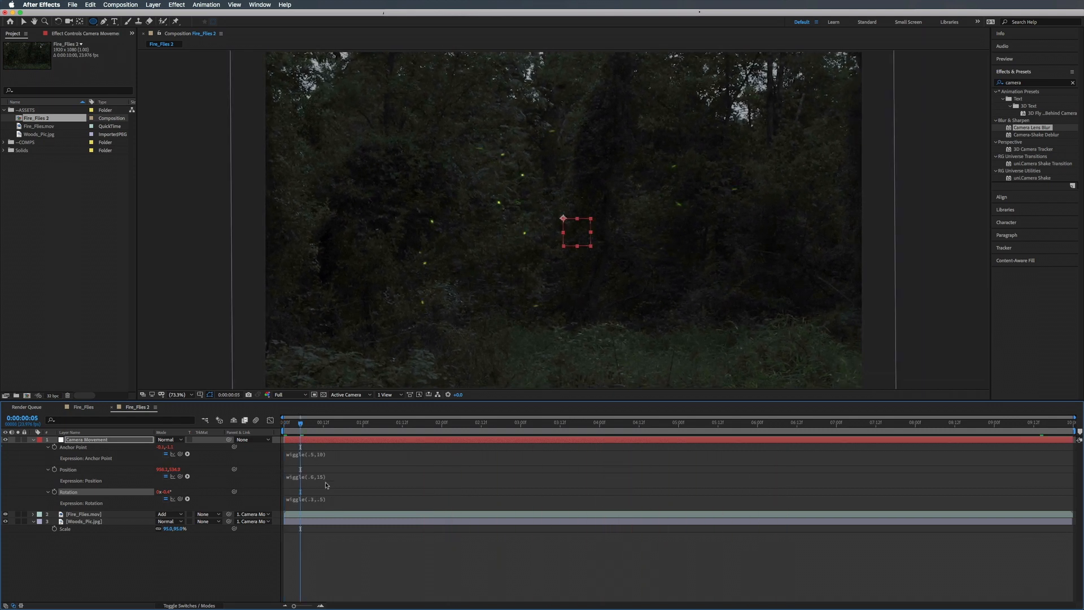
Lower the Position wiggle's amplitude so the expression reads wiggle(.6,10), preview it, and return to the first frame
click(323, 477)
click(343, 474)
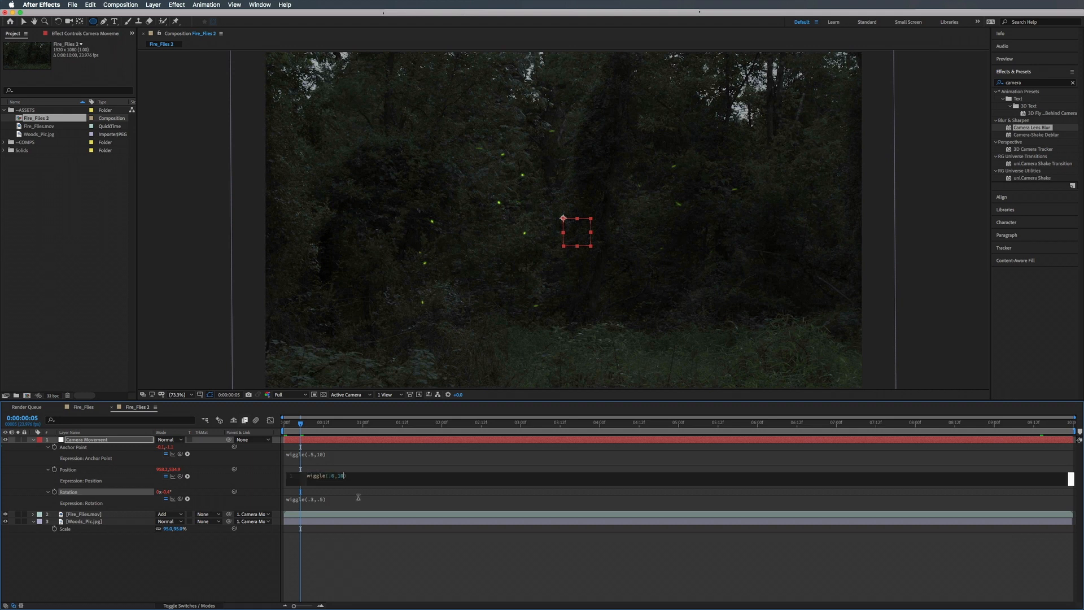
click(182, 241)
key(space)
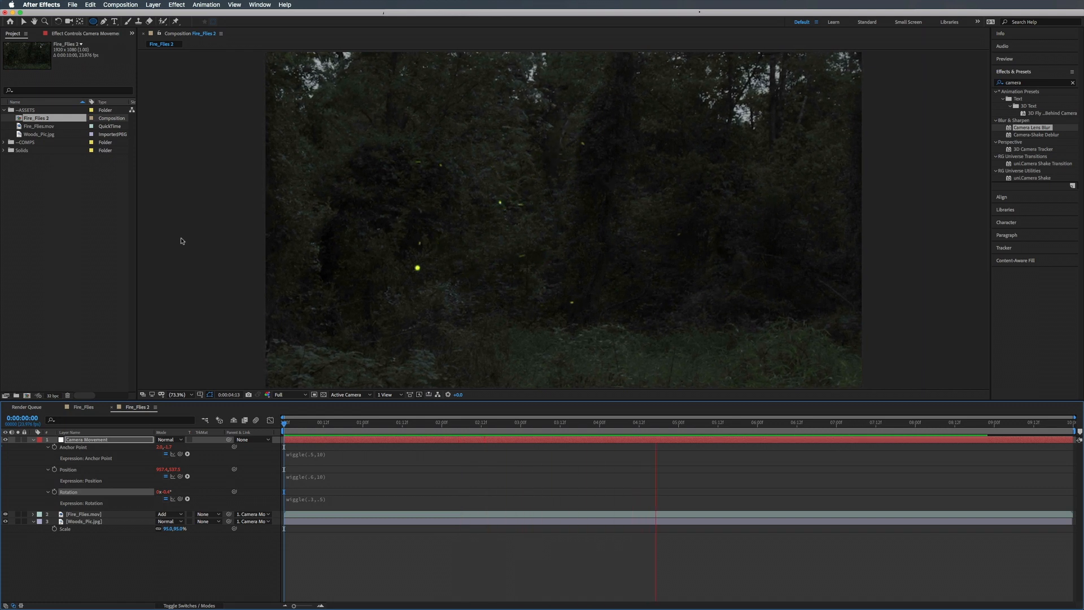
drag(669, 426, 267, 426)
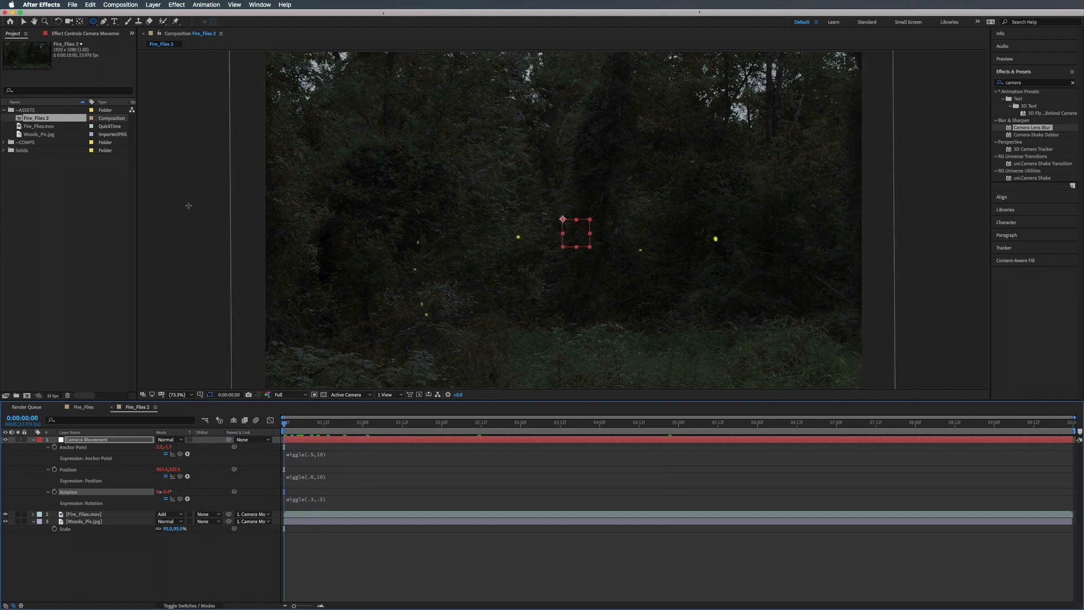
Move the Fire_Flies 2 composition from the ASSETS folder into the COMPS folder and collapse the ASSETS folder
drag(34, 119, 32, 145)
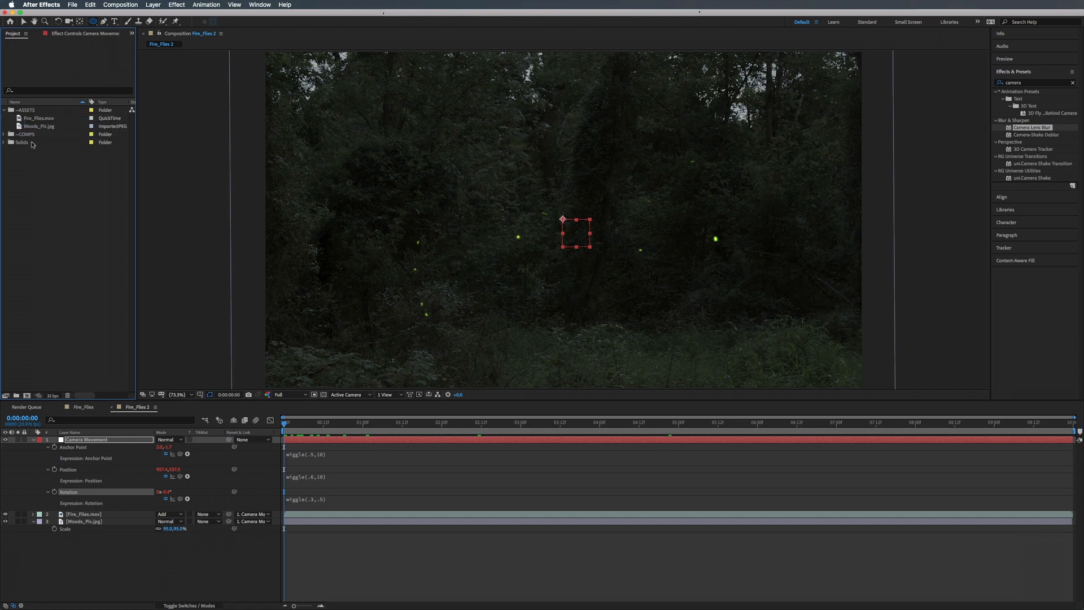
click(4, 110)
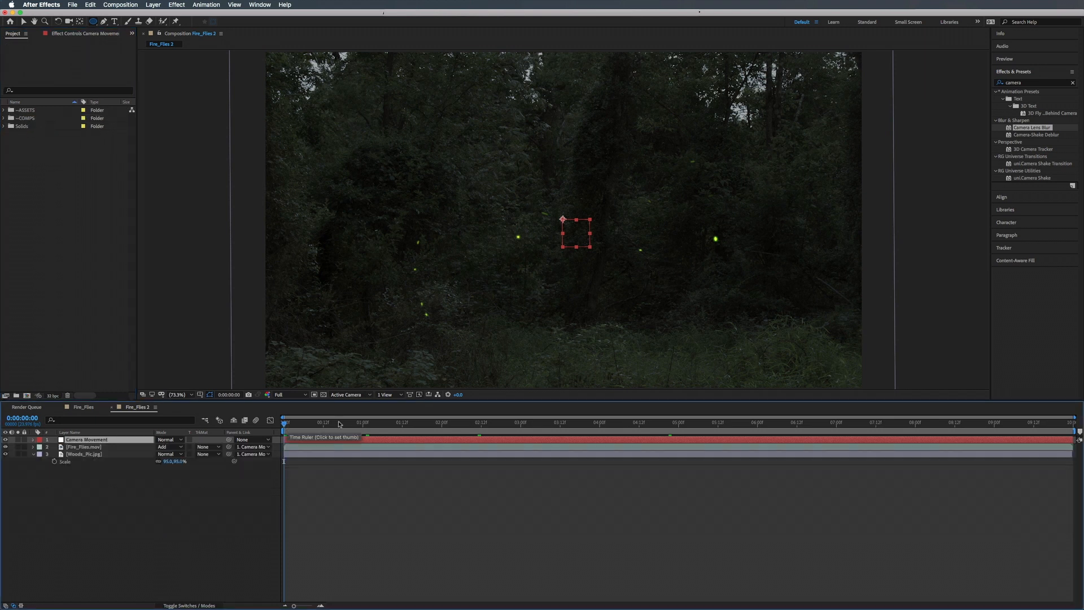
Start animating the Camera Movement null's Scale with a first keyframe at 0:00:03:00
click(115, 454)
click(113, 483)
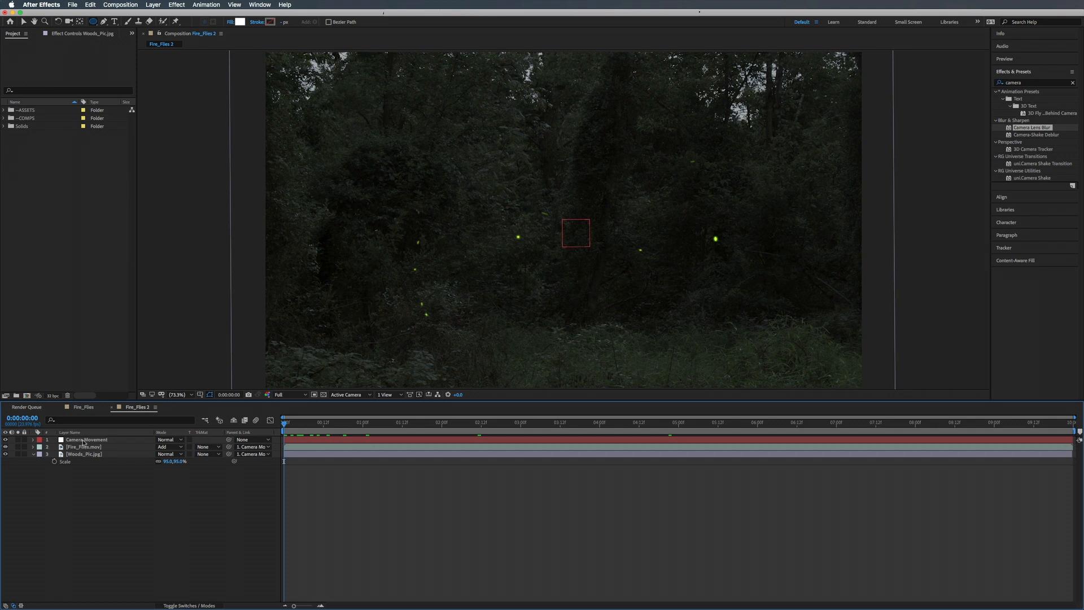
click(83, 439)
drag(284, 424, 520, 424)
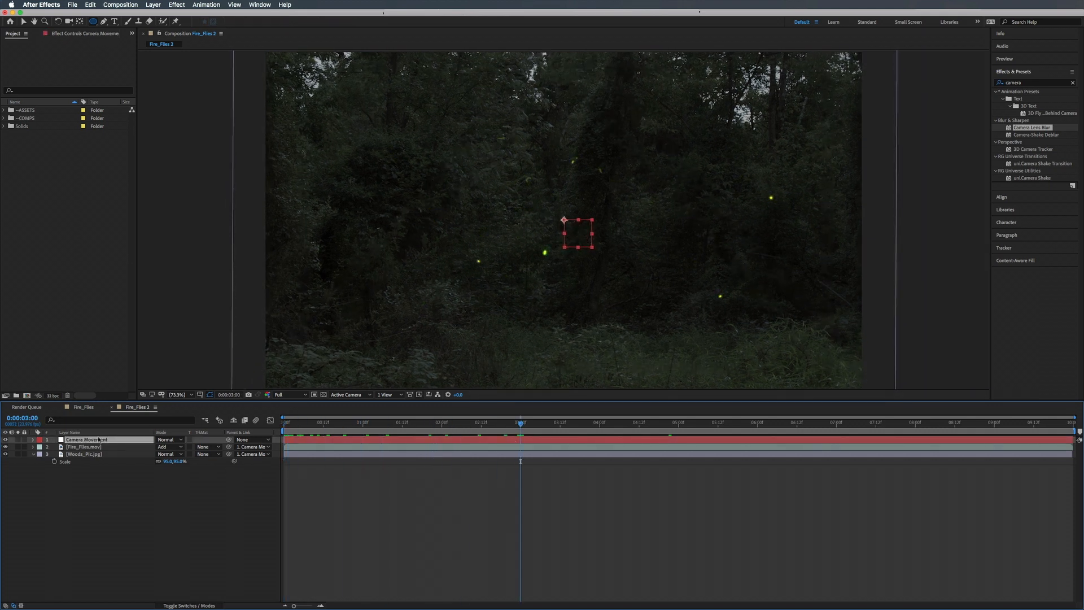
key(s)
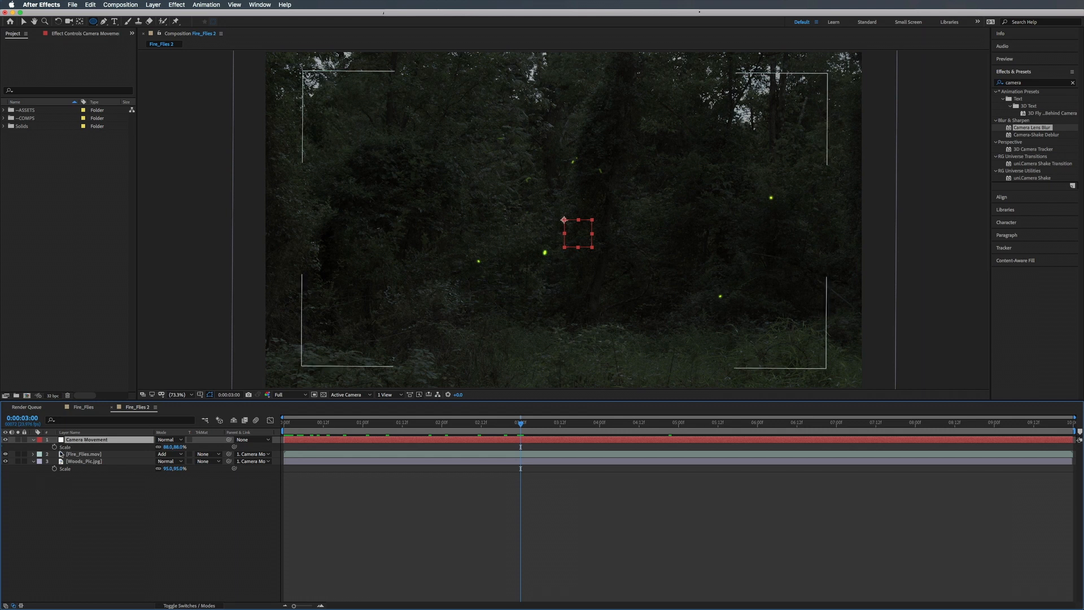
click(55, 447)
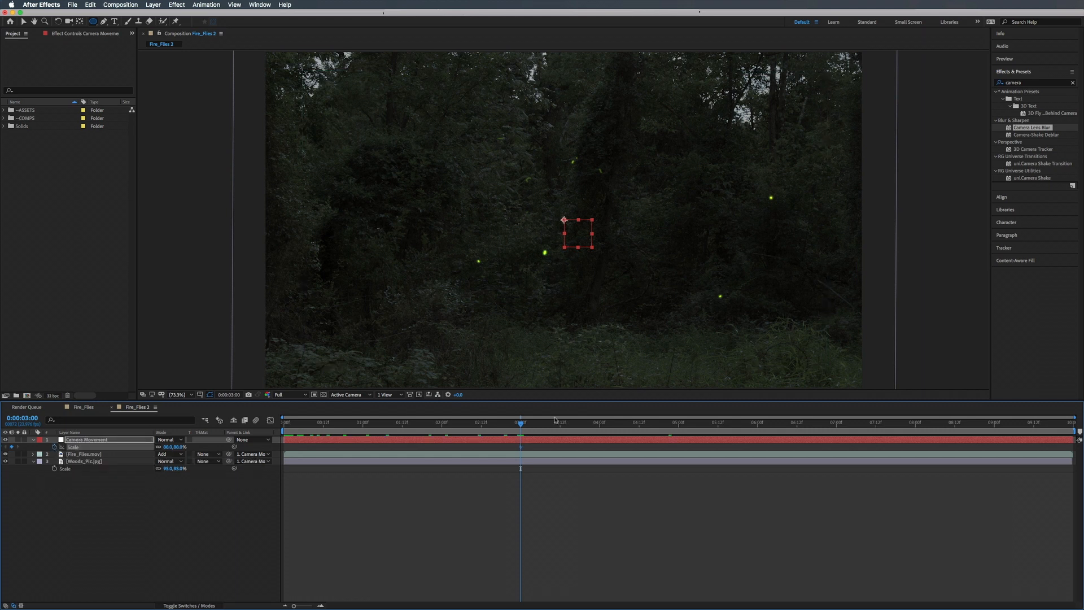
Add a second Scale keyframe of 120% on the null, place it at 0:00:04:00, and preview from the first frame
drag(520, 427, 592, 426)
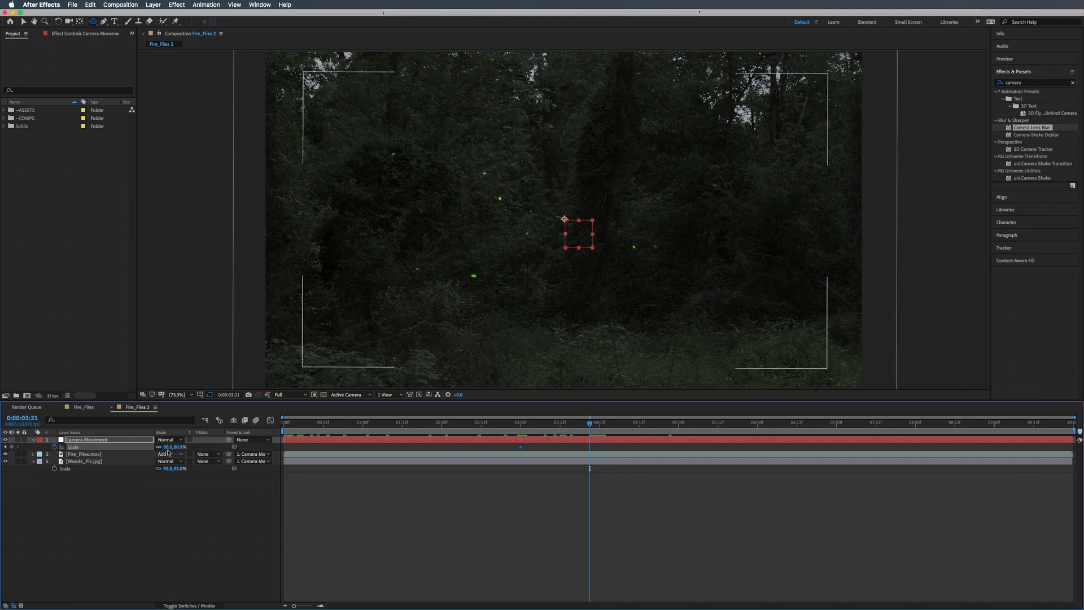
drag(176, 447, 187, 447)
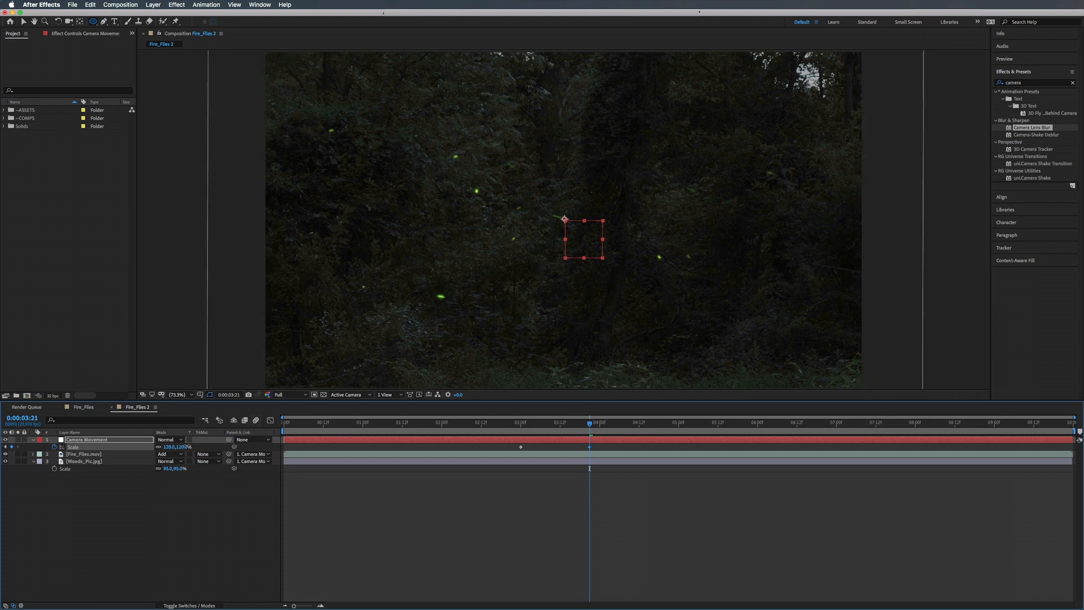
key(Page_Up)
drag(595, 445, 604, 445)
key(Home)
key(space)
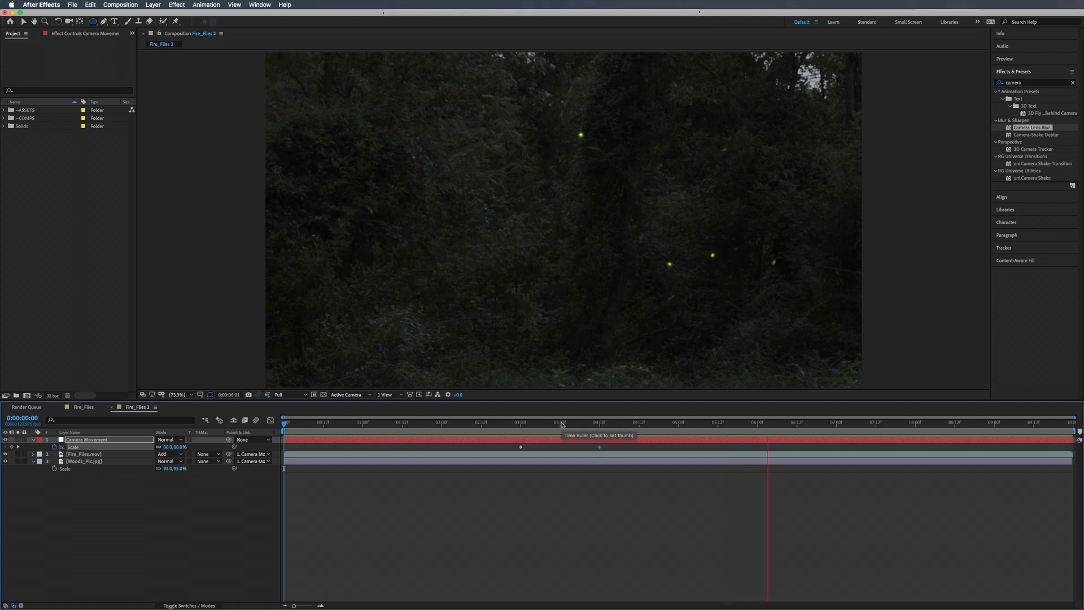
Add an intermediate Scale keyframe of 80.7% at 0:00:03:05 for a slight pull-back before the zoom, and preview it
drag(556, 423, 522, 426)
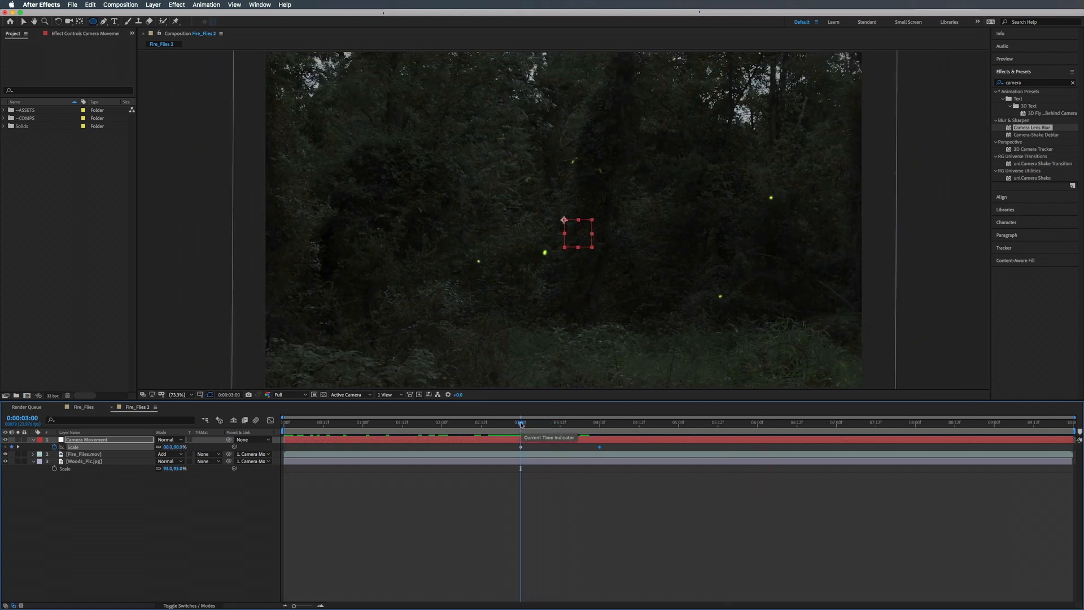
drag(521, 424, 538, 425)
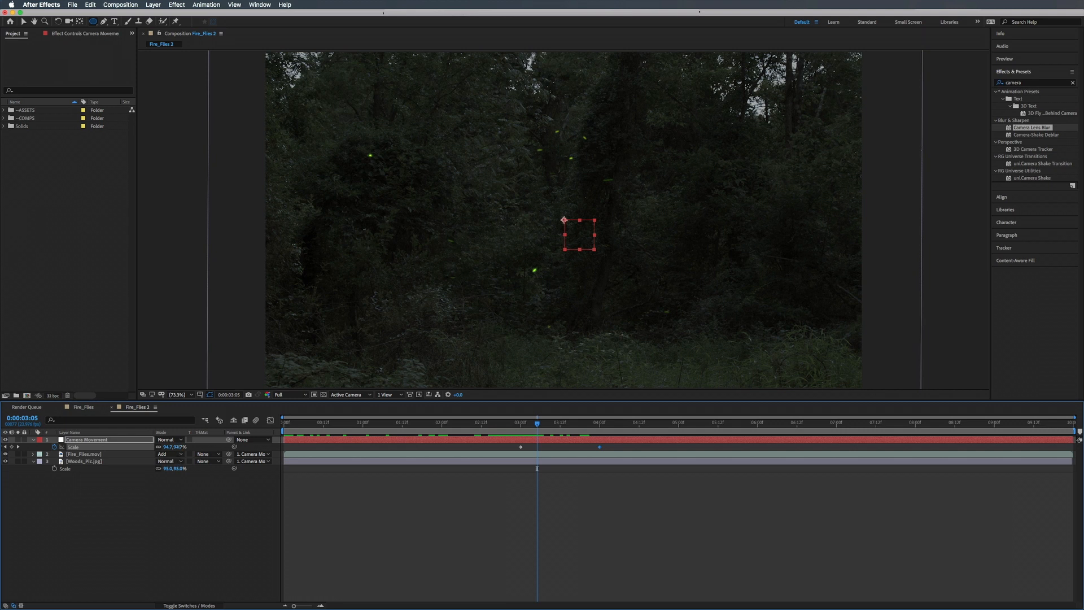
click(520, 424)
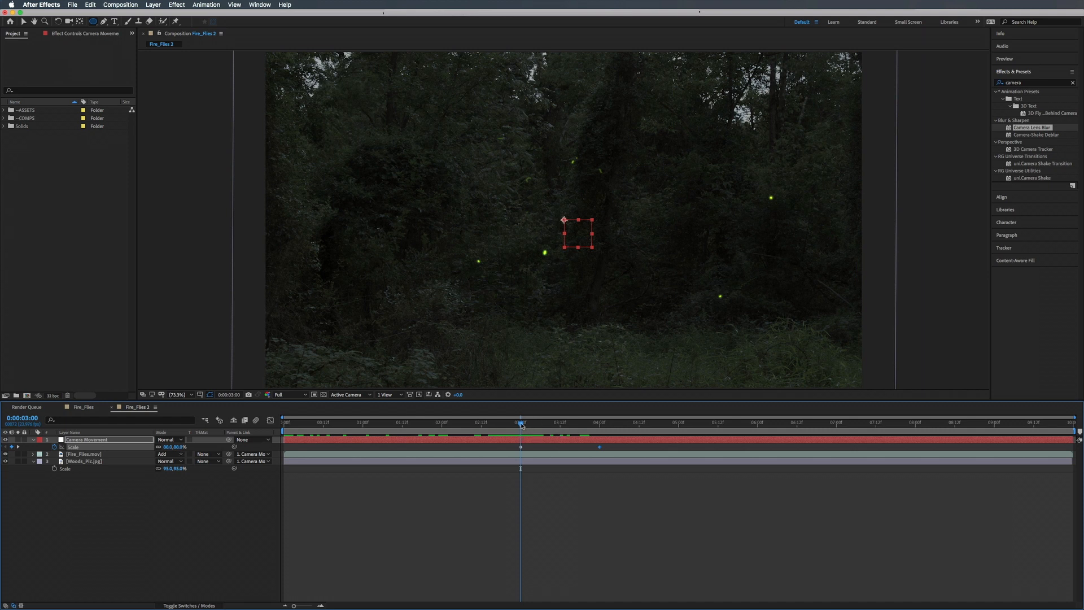
drag(520, 425, 538, 425)
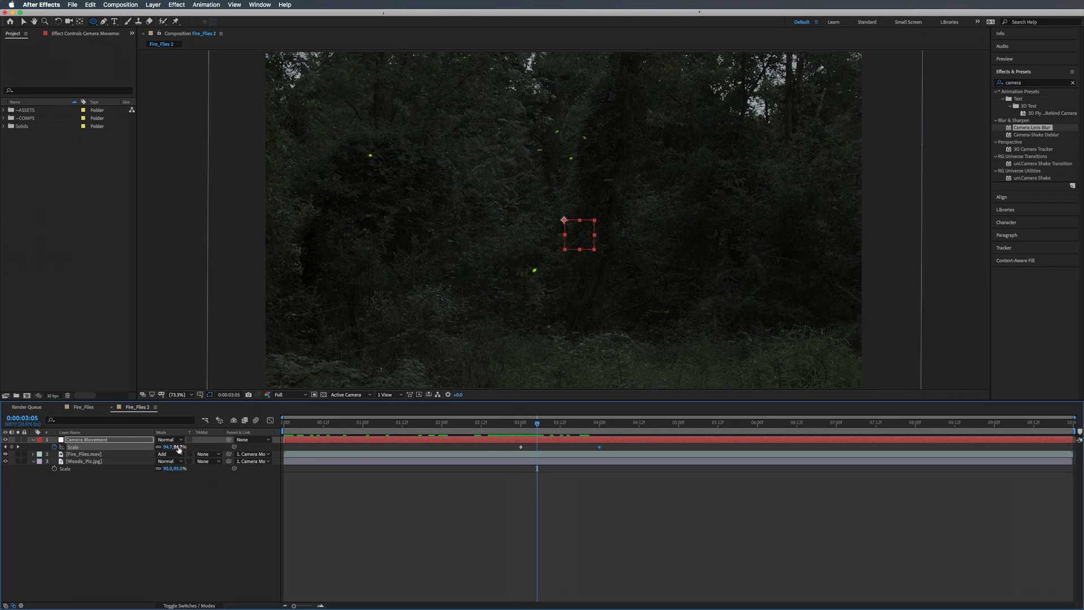
drag(178, 447, 168, 447)
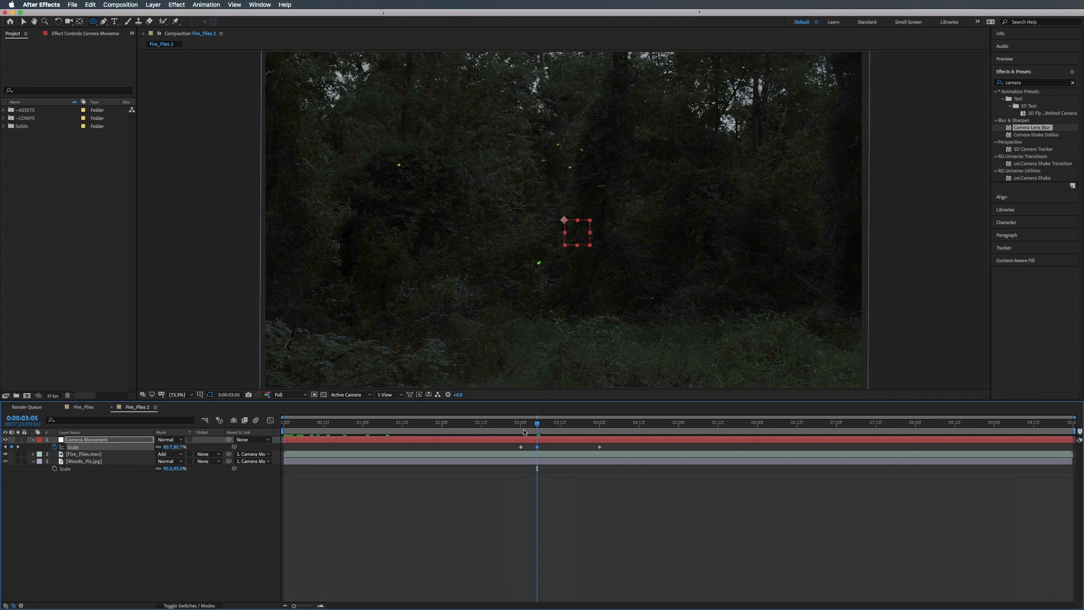
mouse_move(536, 423)
mouse_down()
mouse_move(510, 425)
mouse_move(537, 424)
mouse_up()
key(space)
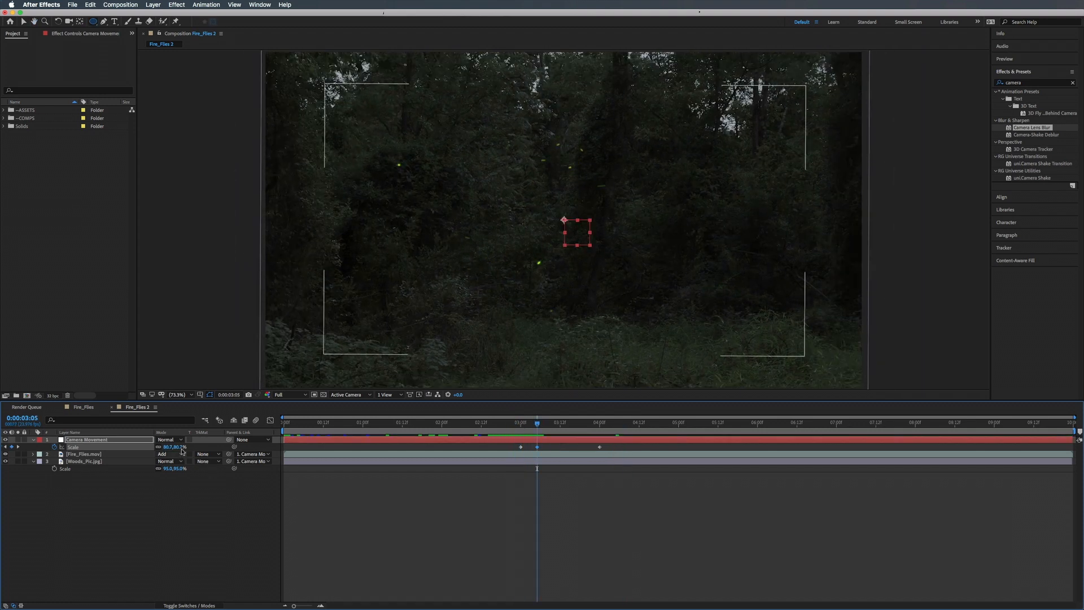
Soften the pull-back by raising the 0:00:03:05 Scale keyframe to 84.7%, and preview from 0:00:02:22
drag(182, 451, 185, 446)
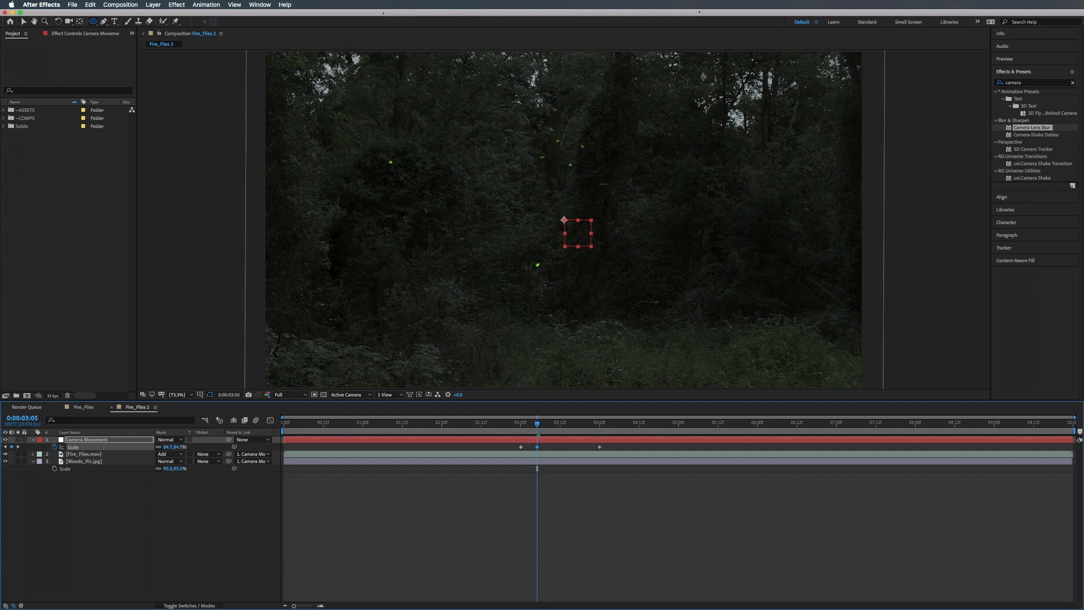
click(514, 424)
key(space)
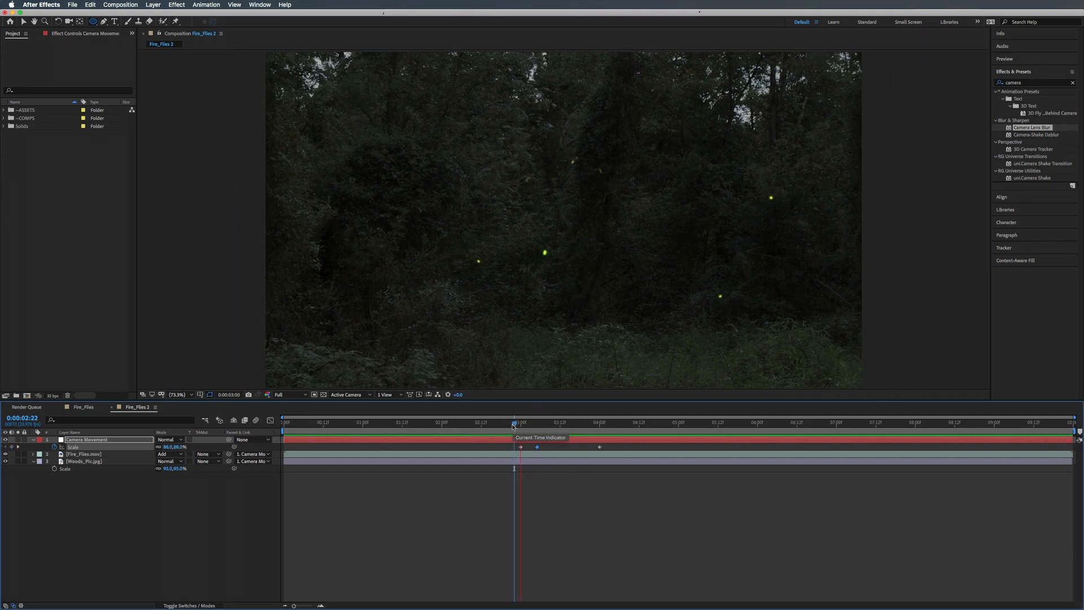
Add an overshoot Scale keyframe of about 127.6% at 0:00:03:20 and preview the zoom from 0:00:02:13
click(583, 424)
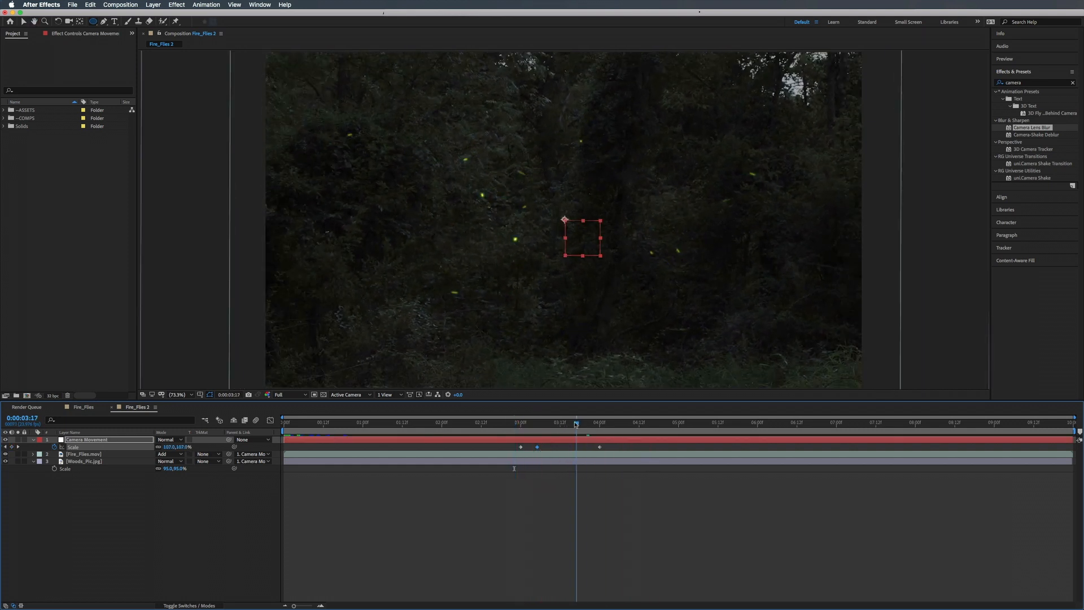
click(599, 424)
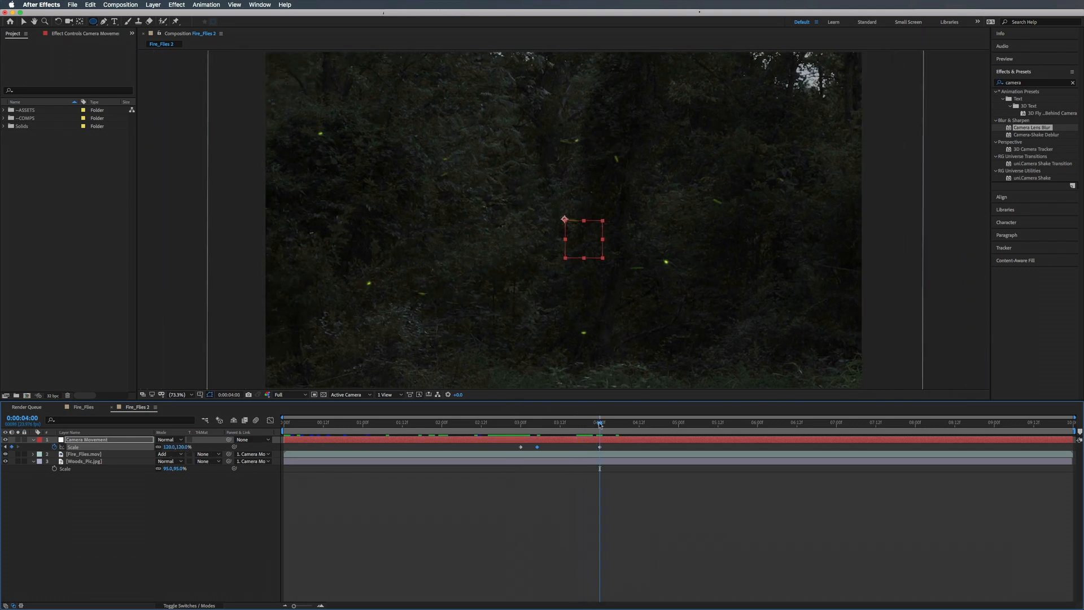
drag(601, 424, 588, 426)
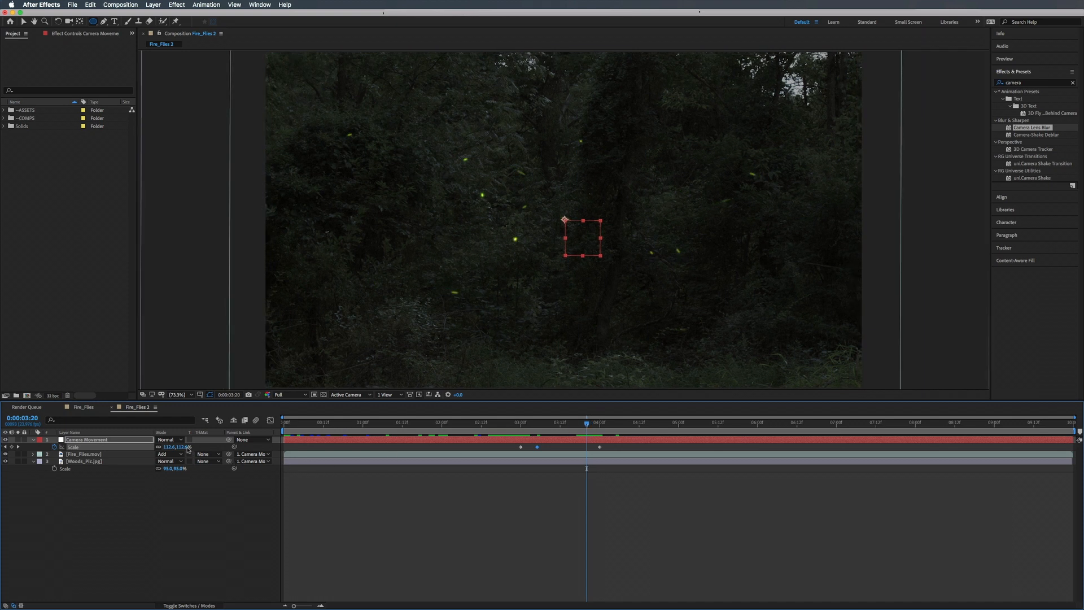
drag(178, 447, 184, 447)
drag(566, 426, 486, 426)
key(space)
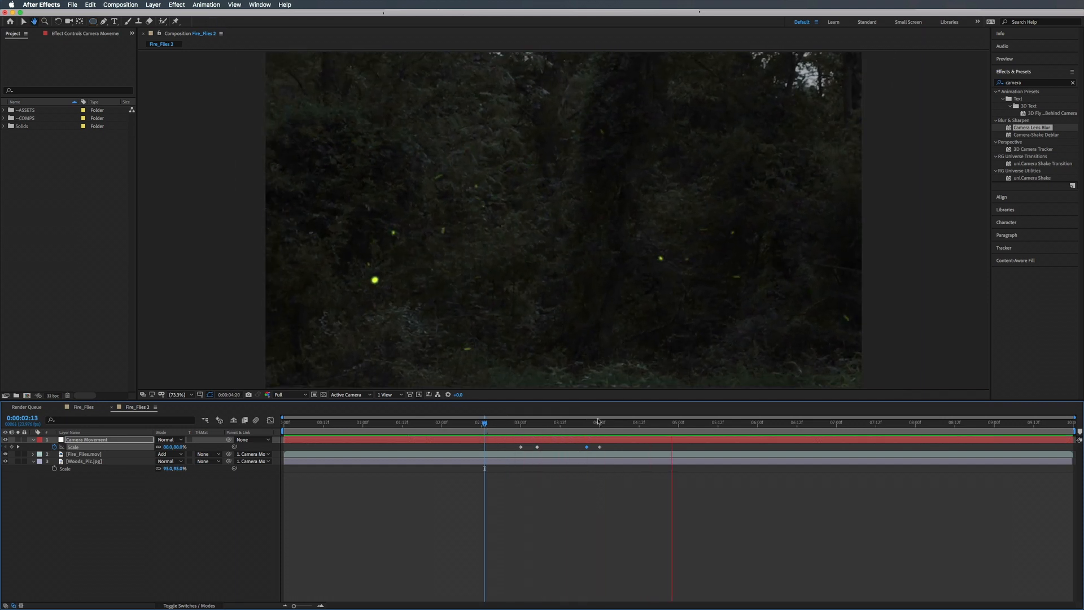
Apply Easy Ease to all four Scale keyframes of the null and preview the zoom from 0:00:02:18
click(562, 424)
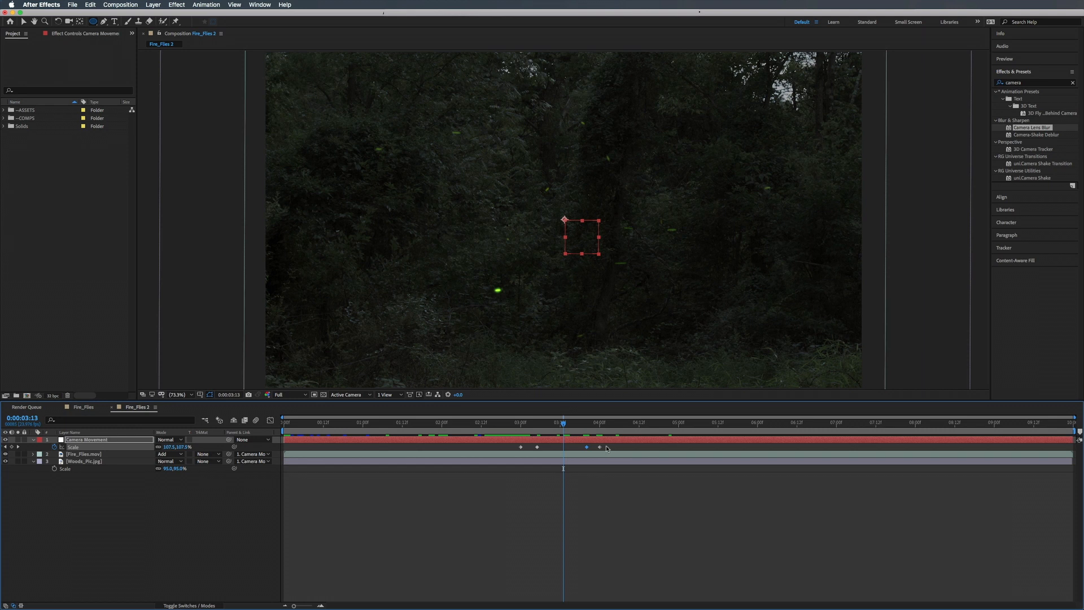
drag(607, 445, 501, 451)
key(F9)
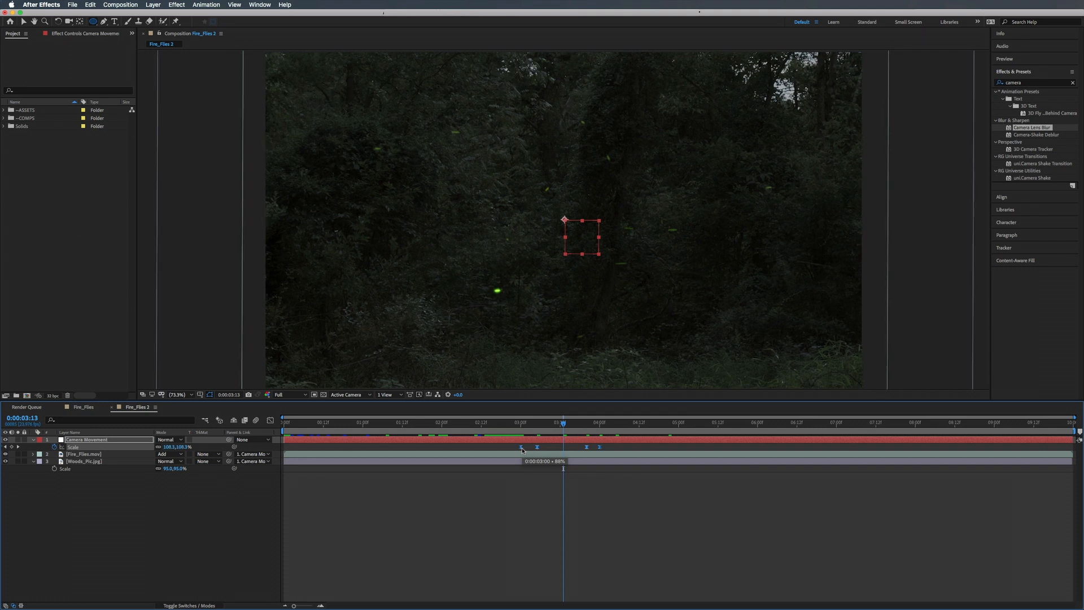
right_click(522, 450)
mouse_move(607, 546)
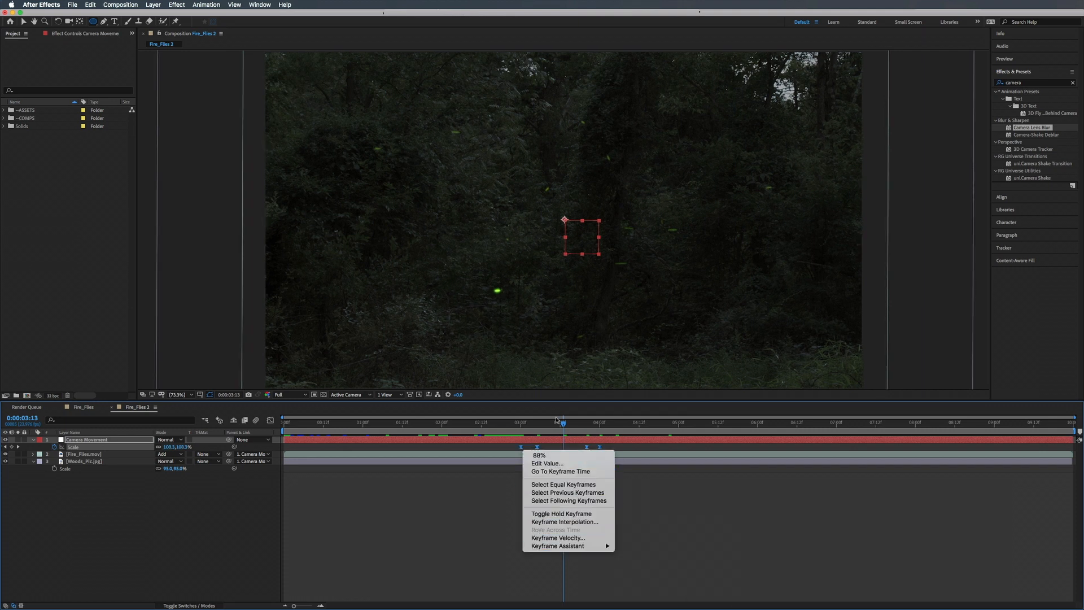
click(554, 420)
click(500, 422)
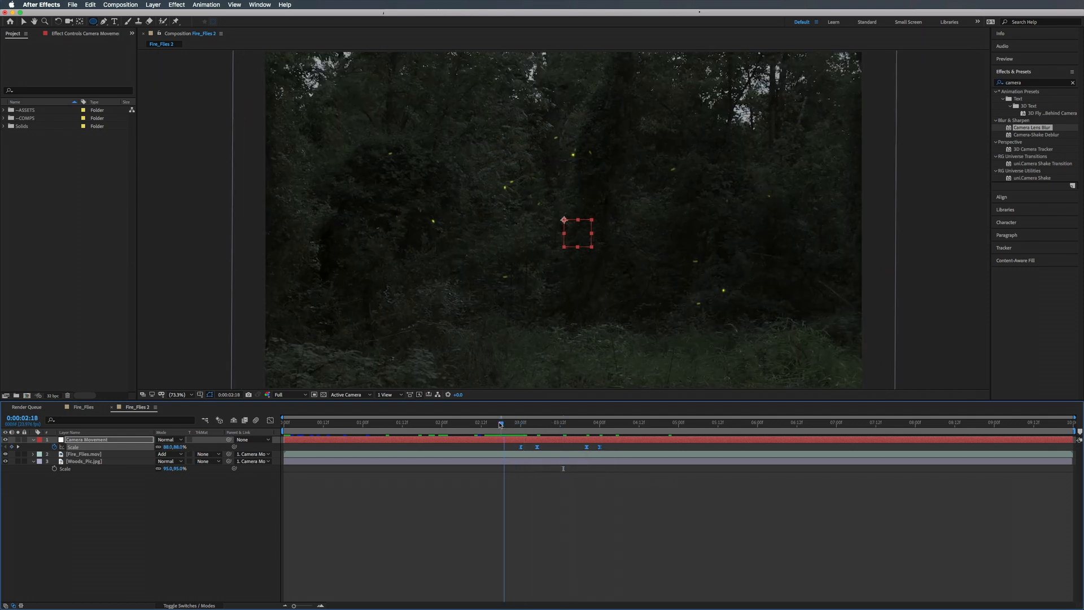
key(space)
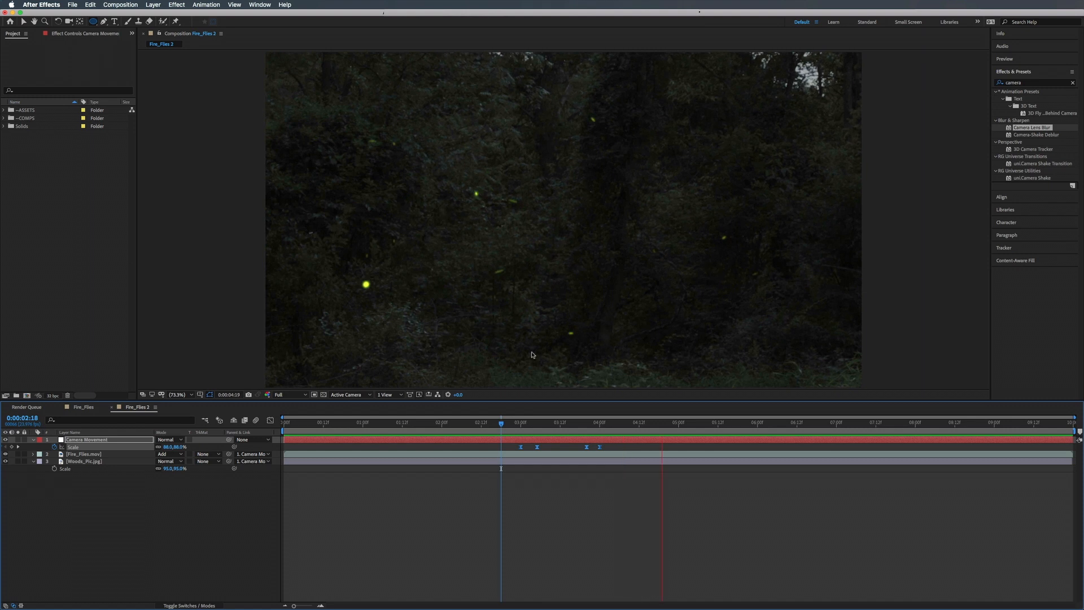
key(space)
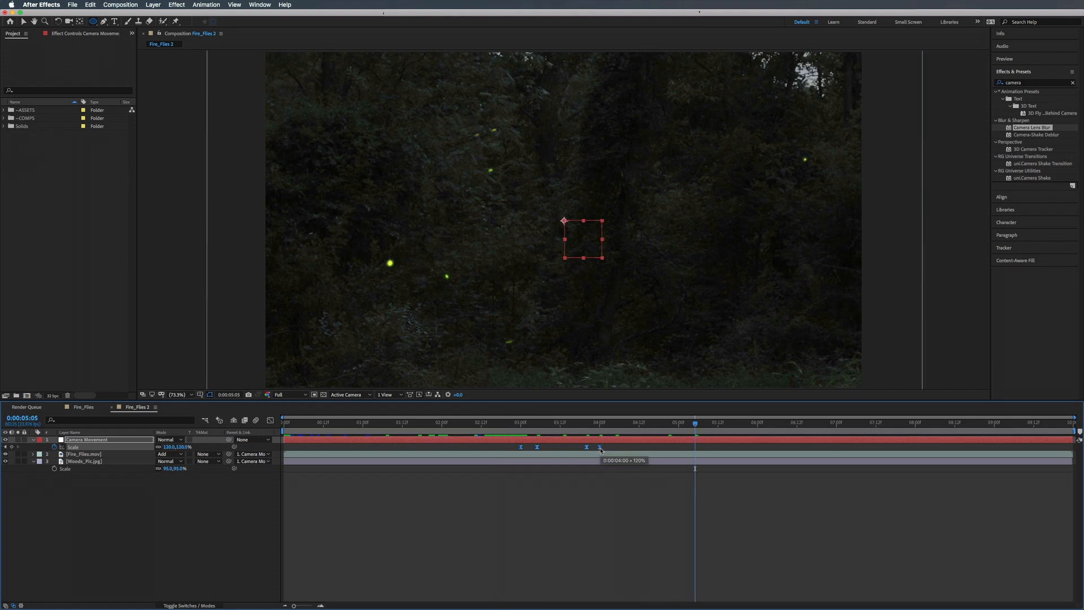
Spread out the four Scale keyframes, starting at about 0:00:02:18, with the overshoot at 0:00:03:23 and the last one at 0:00:04:05
drag(599, 447, 639, 447)
drag(545, 448, 597, 425)
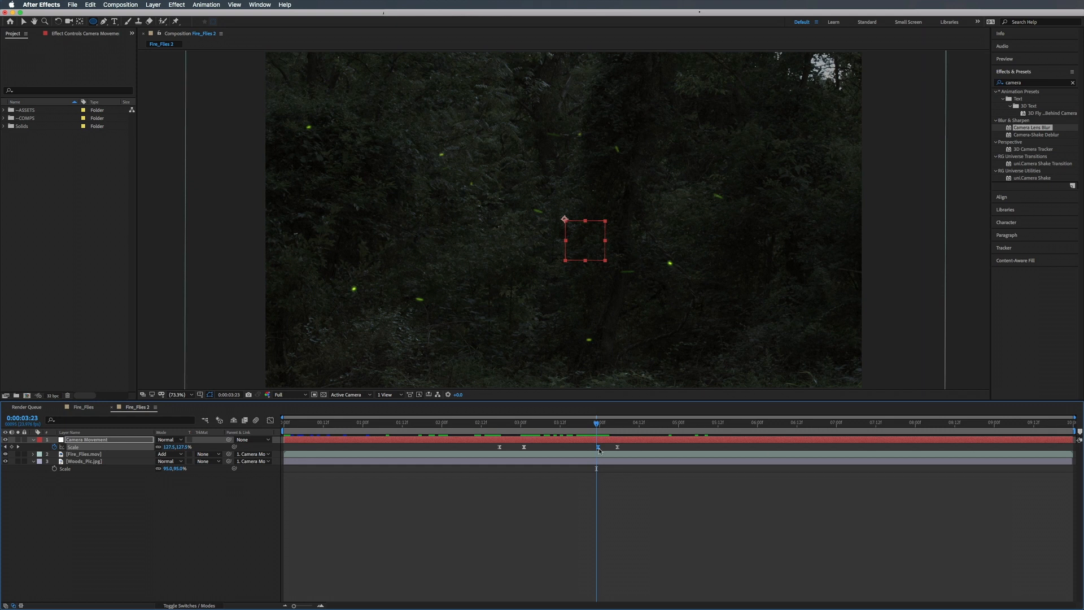
mouse_move(599, 450)
drag(599, 450, 598, 450)
drag(599, 424, 617, 423)
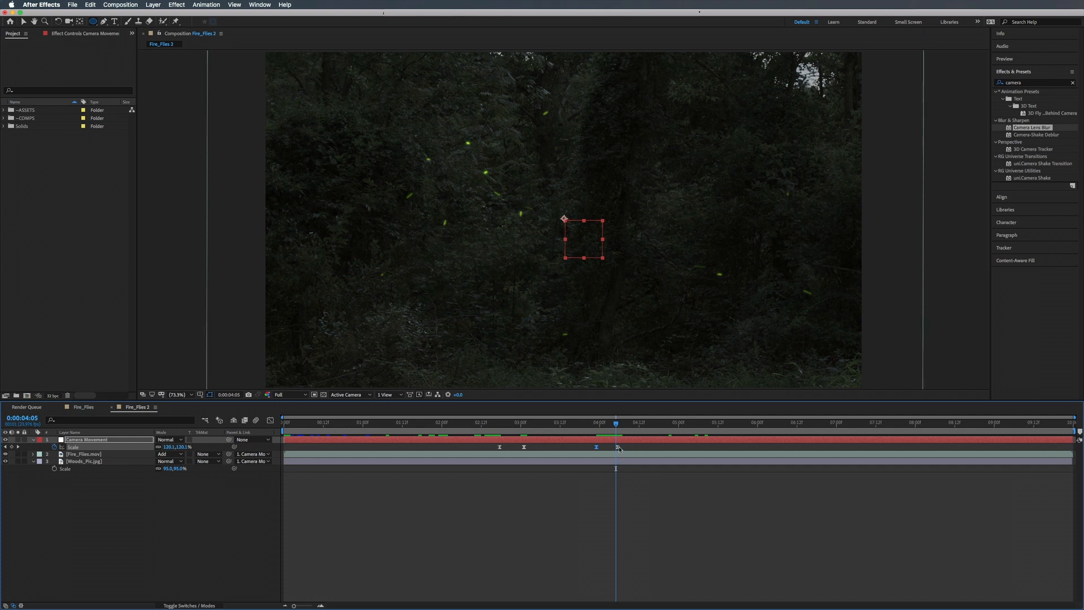
drag(619, 449, 596, 424)
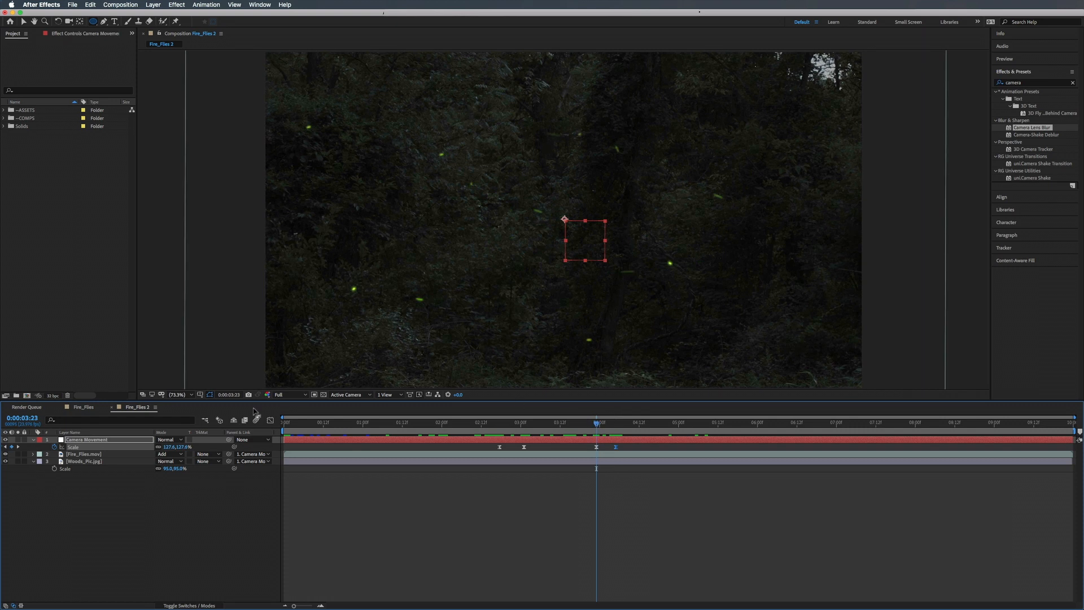
Raise the overshoot Scale keyframe to 139.6% and the final keyframe to 130%, and preview from 0:00:02:09
drag(178, 446, 183, 446)
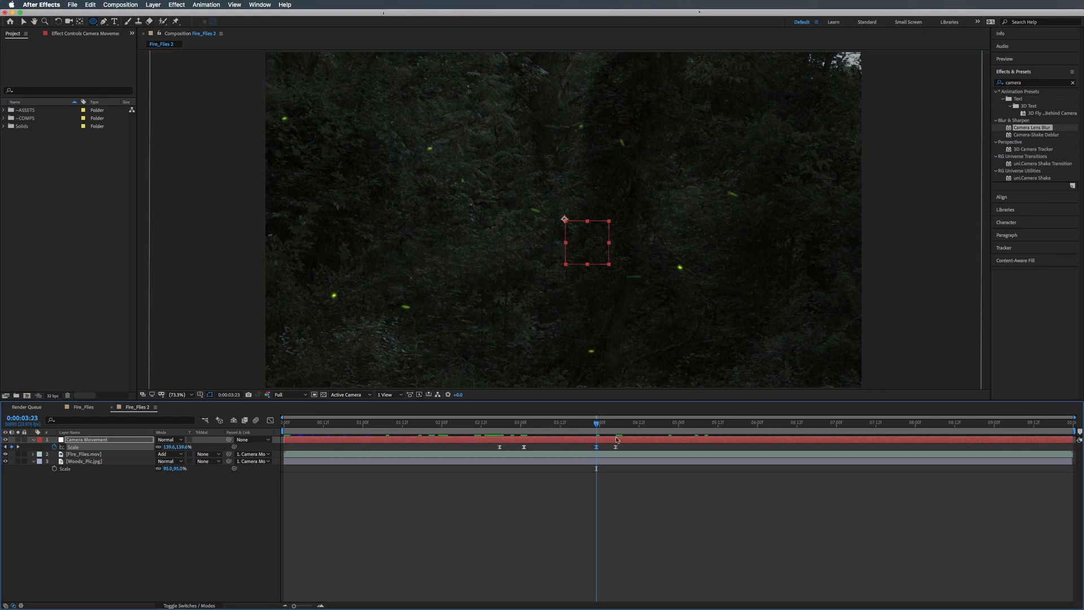
drag(597, 424, 616, 424)
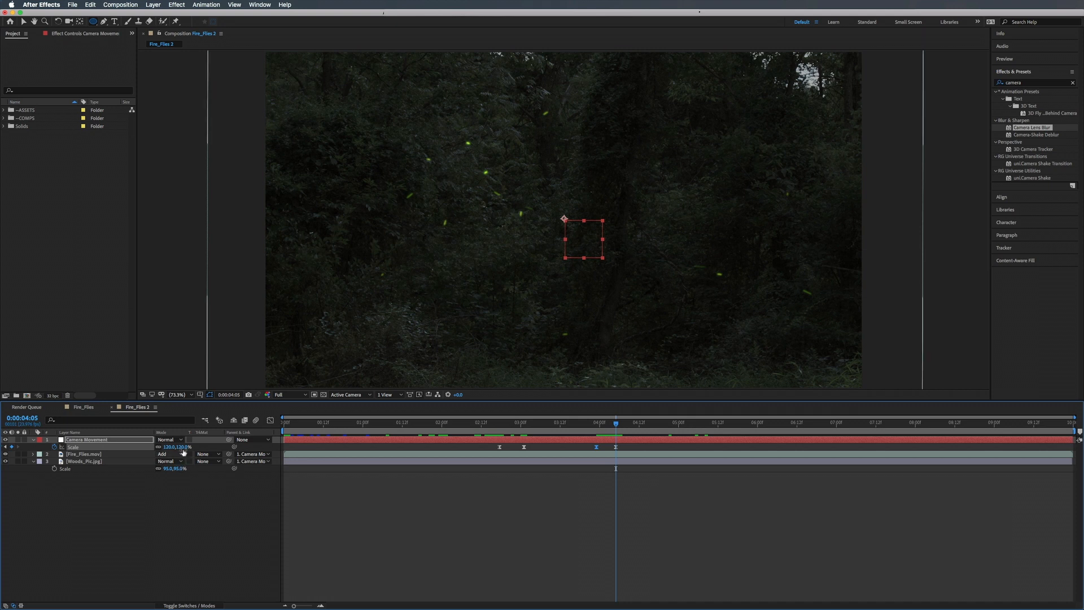
drag(181, 446, 188, 446)
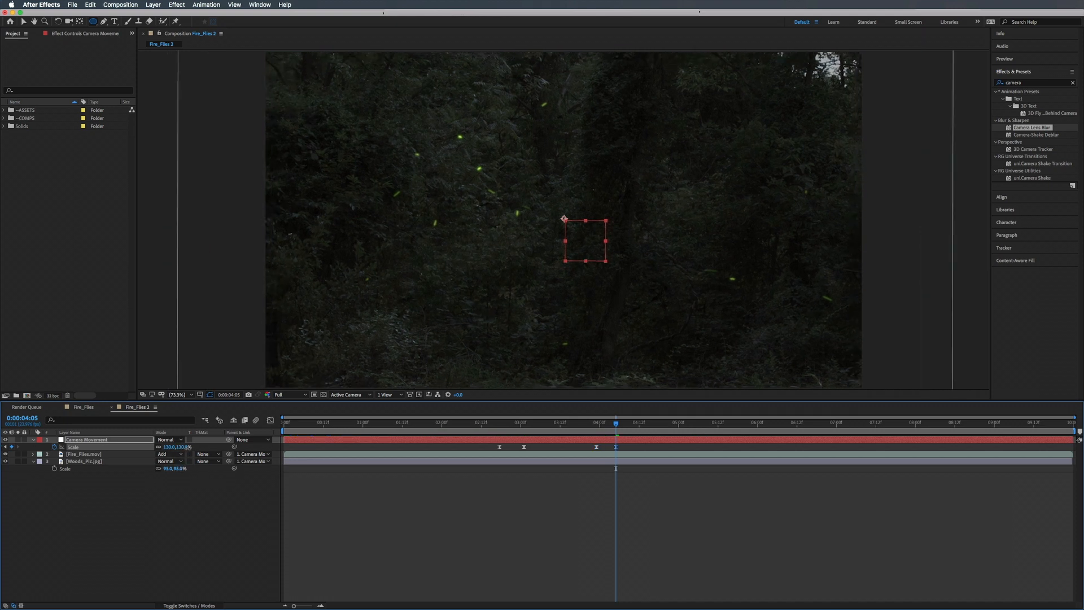
drag(596, 425, 471, 425)
key(space)
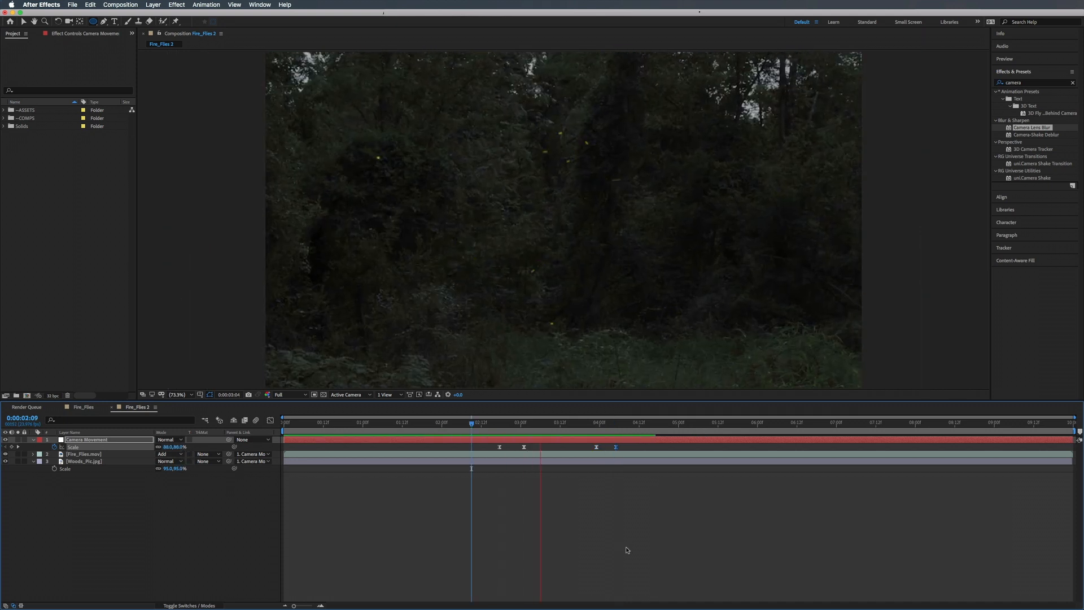
key(space)
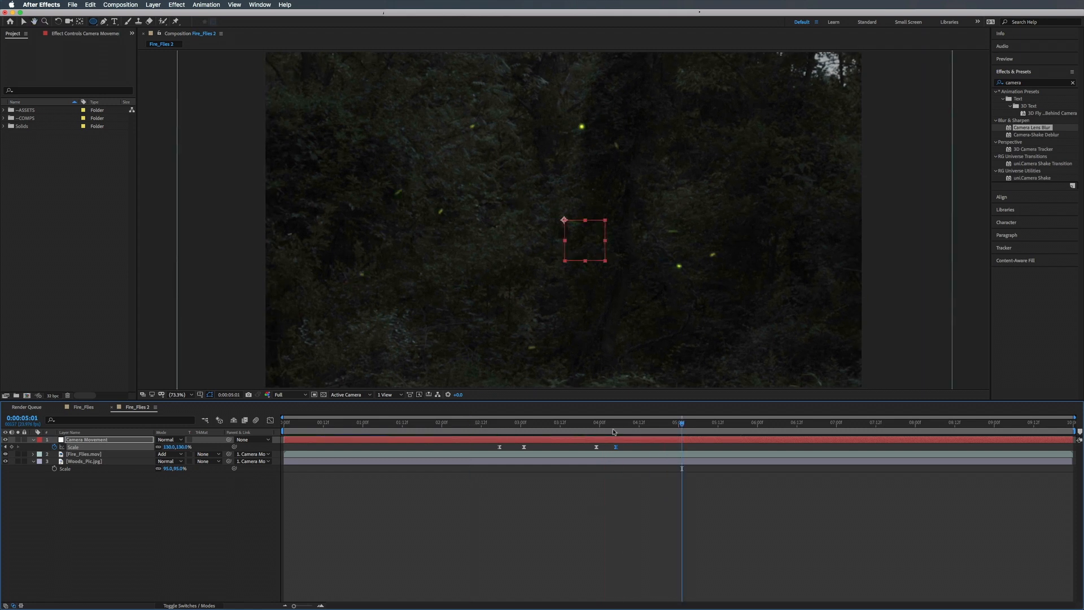
Show the null's Scale curve in the graph editor from 0:00:02:15 and lengthen the incoming ease of the overshoot keyframe
drag(616, 424, 491, 425)
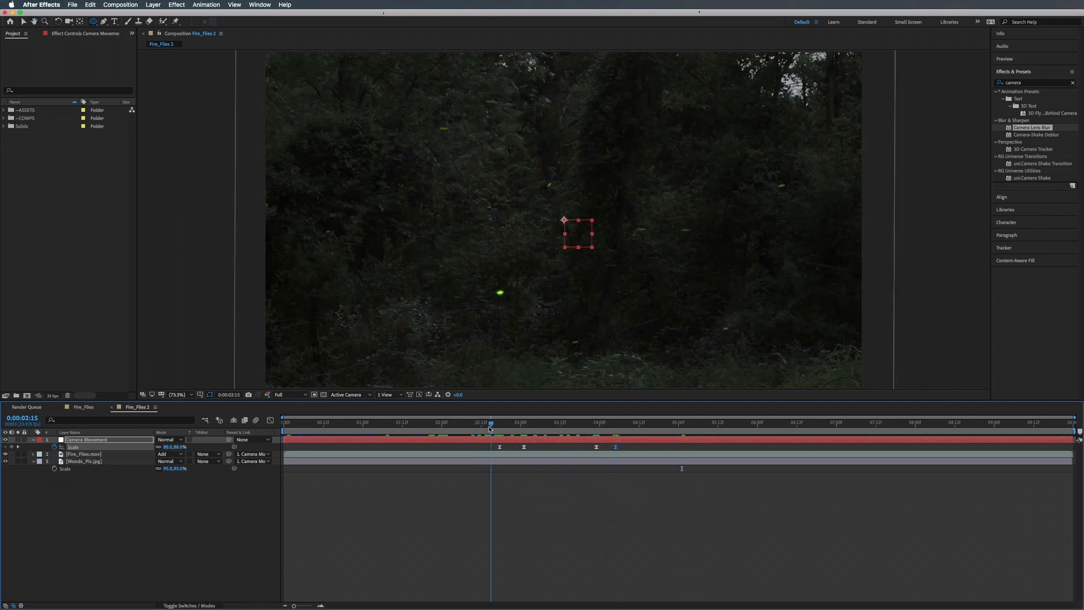
click(270, 419)
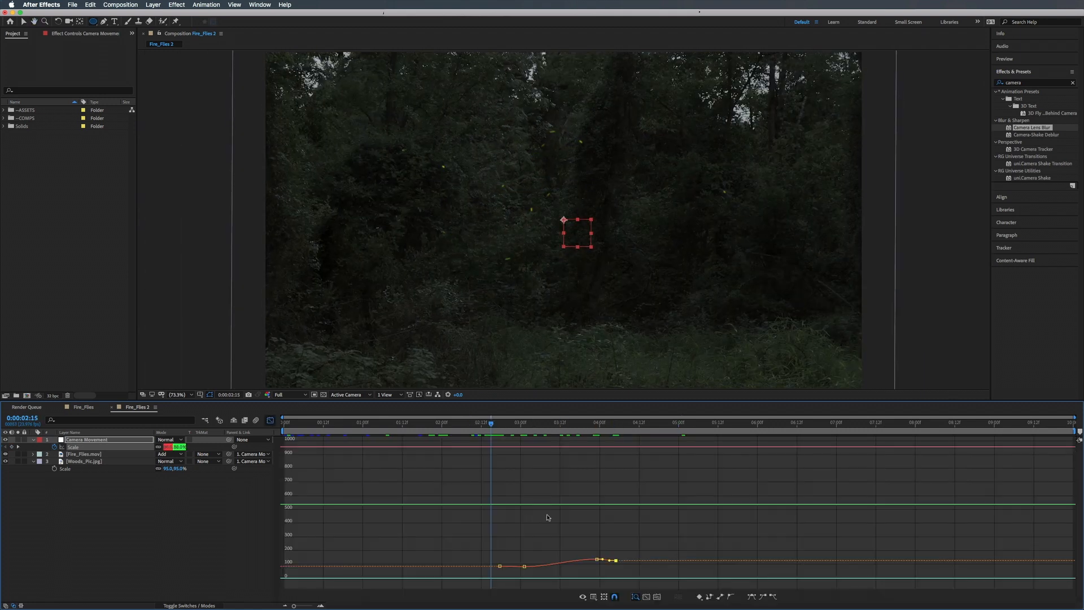
click(597, 560)
drag(572, 559, 564, 560)
right_click(574, 520)
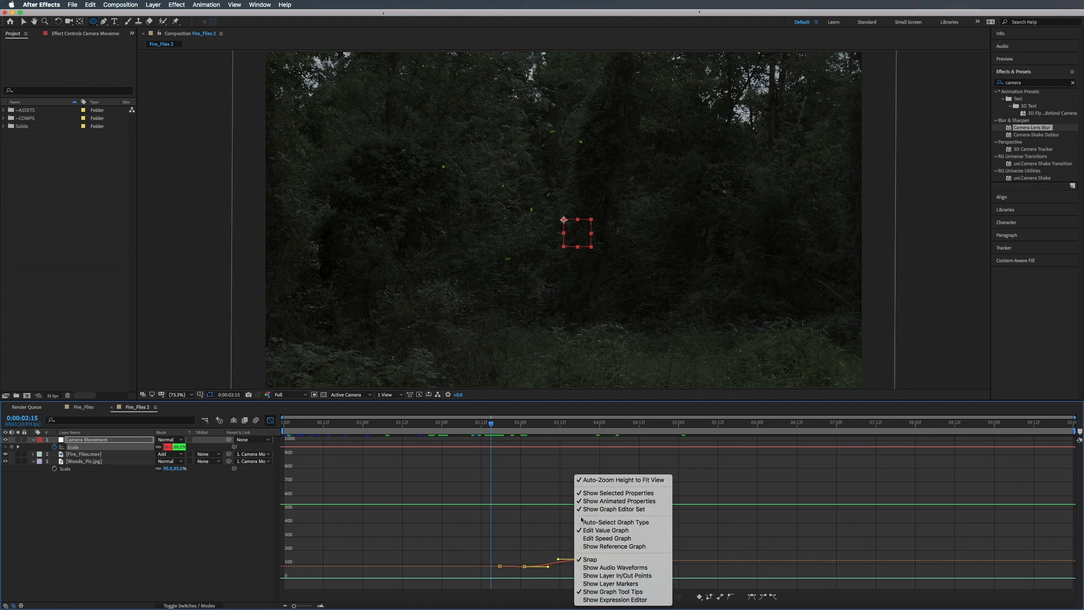
click(667, 529)
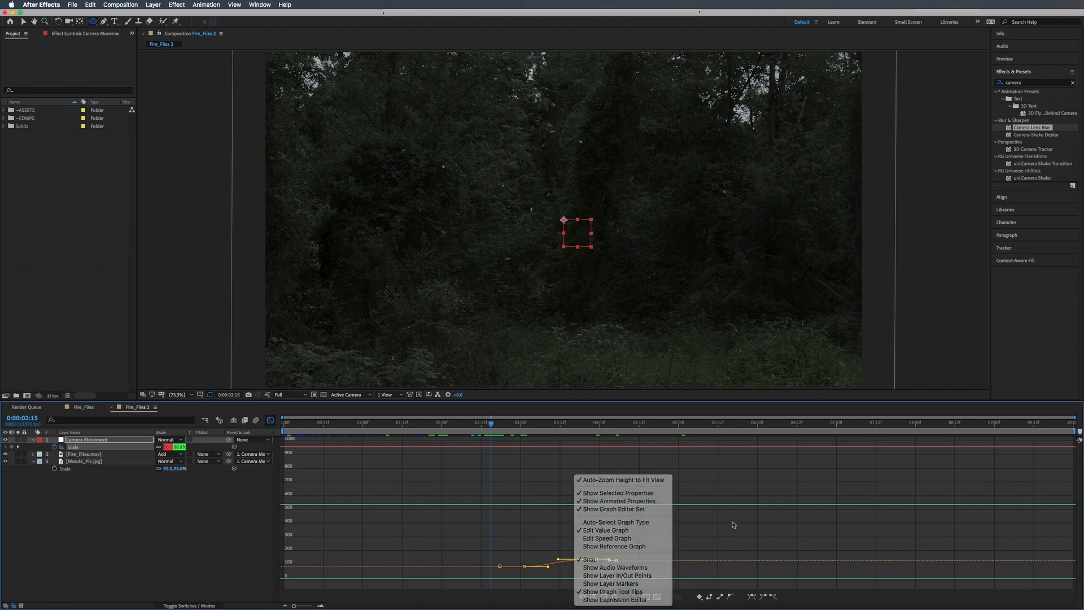
Fit the Scale keyframes in the graph and lengthen the incoming ease handle of the last zoom keyframe
drag(654, 539, 466, 571)
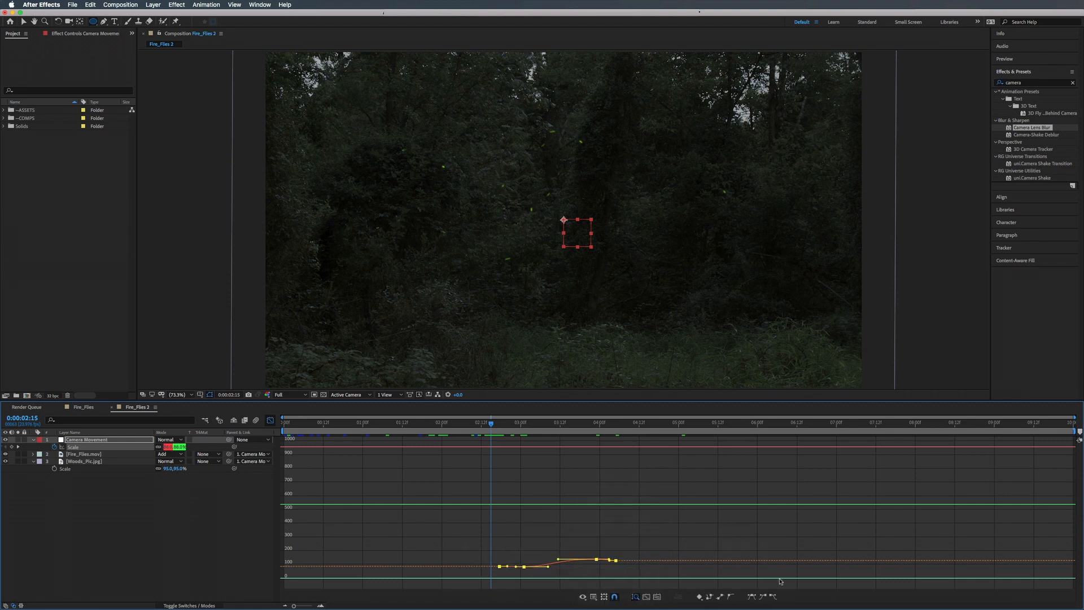
click(657, 597)
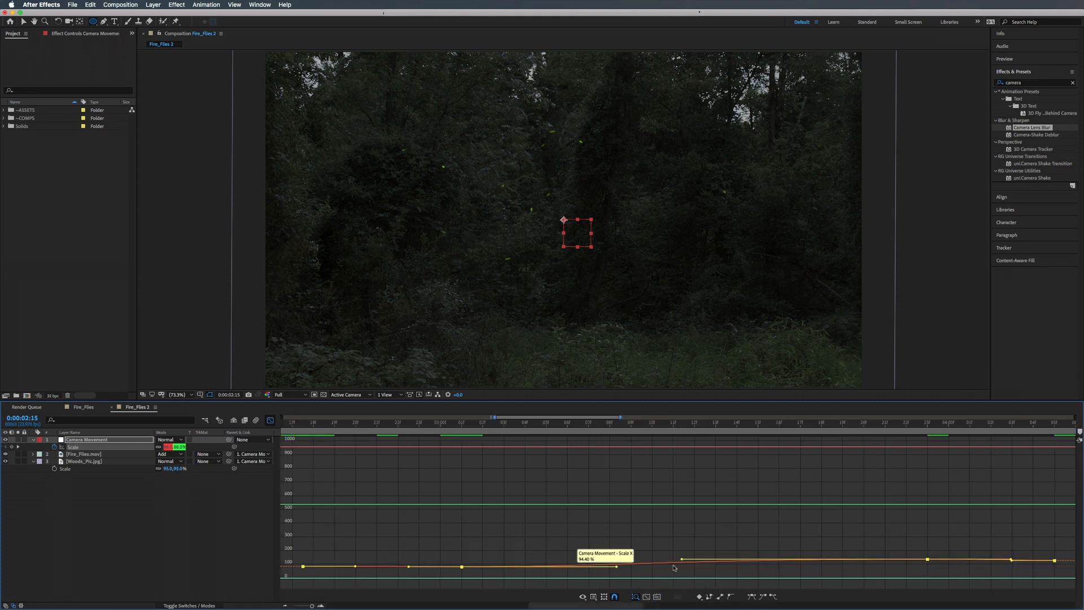
drag(932, 543, 911, 571)
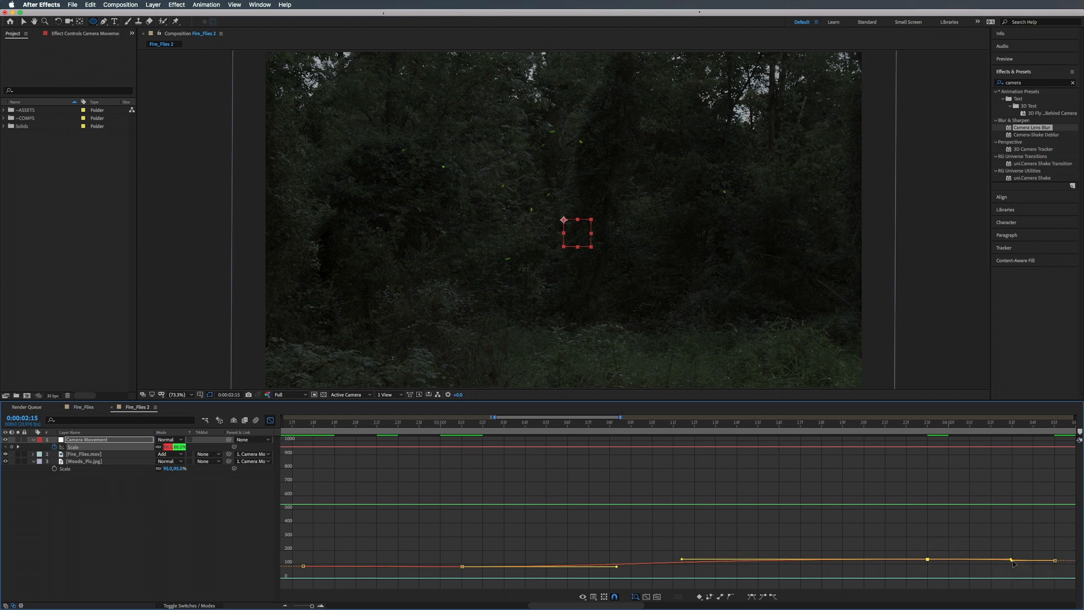
drag(1010, 560, 972, 565)
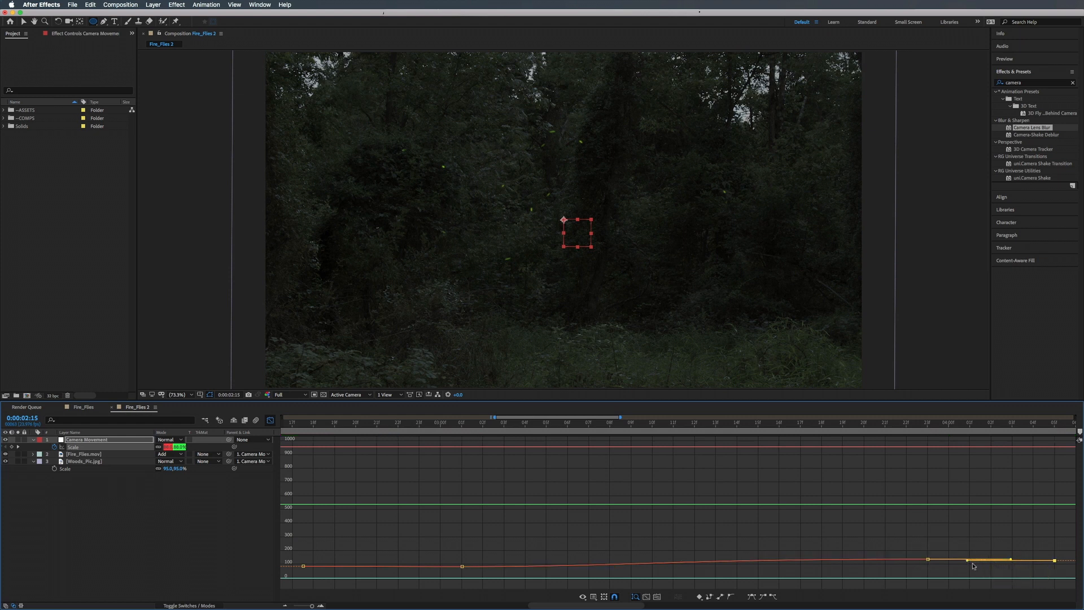
Lengthen both ease handles of the second Scale keyframe and preview the zoom from 0:00:02:17
click(461, 567)
drag(616, 567, 651, 567)
drag(409, 568, 390, 566)
drag(361, 424, 289, 426)
key(space)
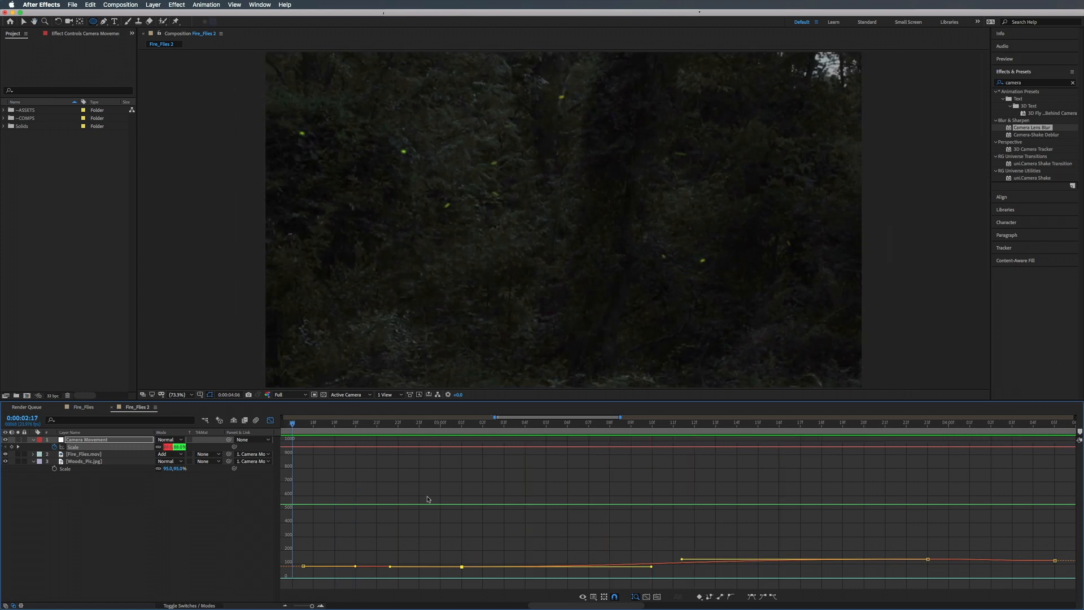
key(space)
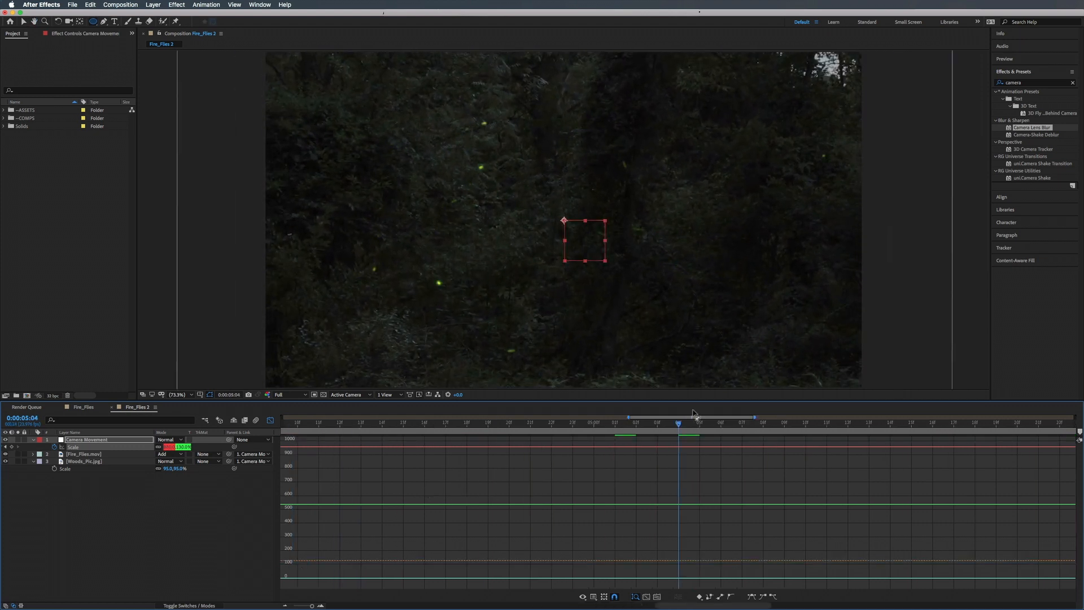
Return to the layer bar view and add a Scale keyframe holding 130% at 0:00:07:12
key(minus)
key(shift+F3)
drag(563, 423, 882, 424)
key(minus)
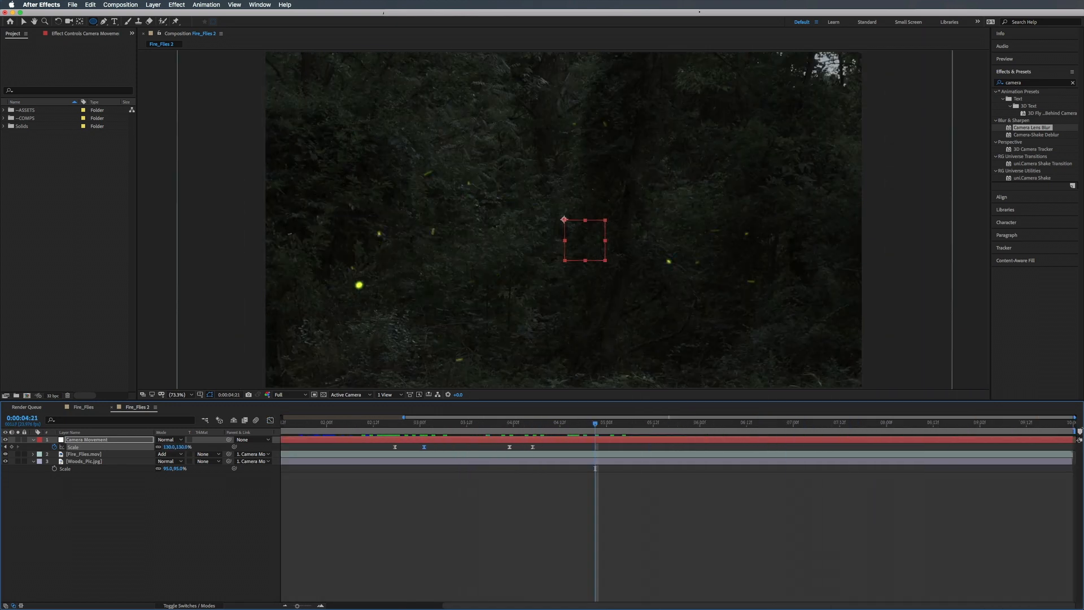
drag(596, 423, 840, 423)
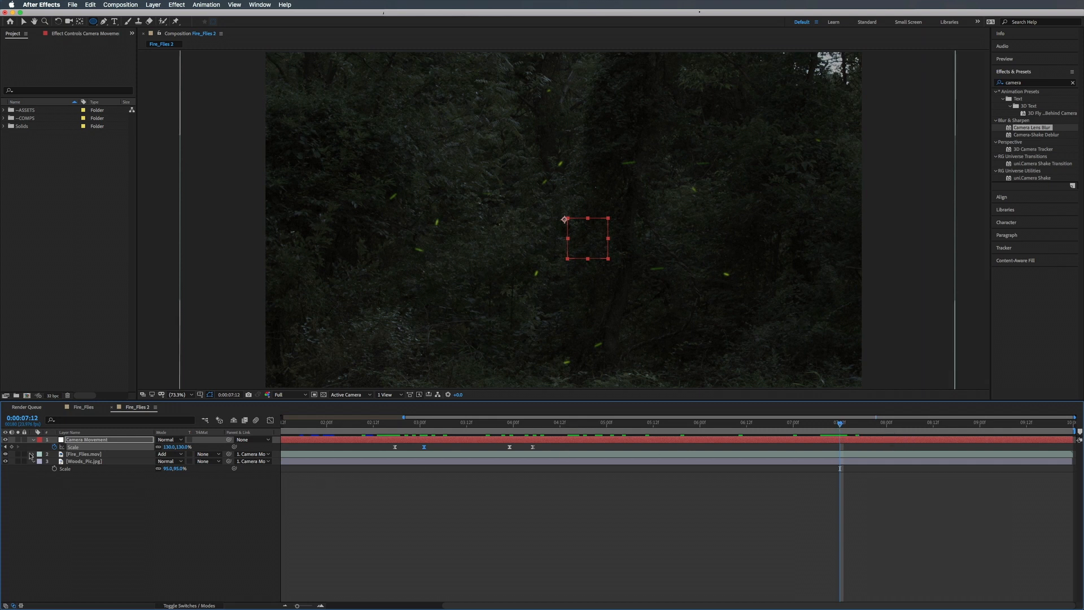
click(11, 446)
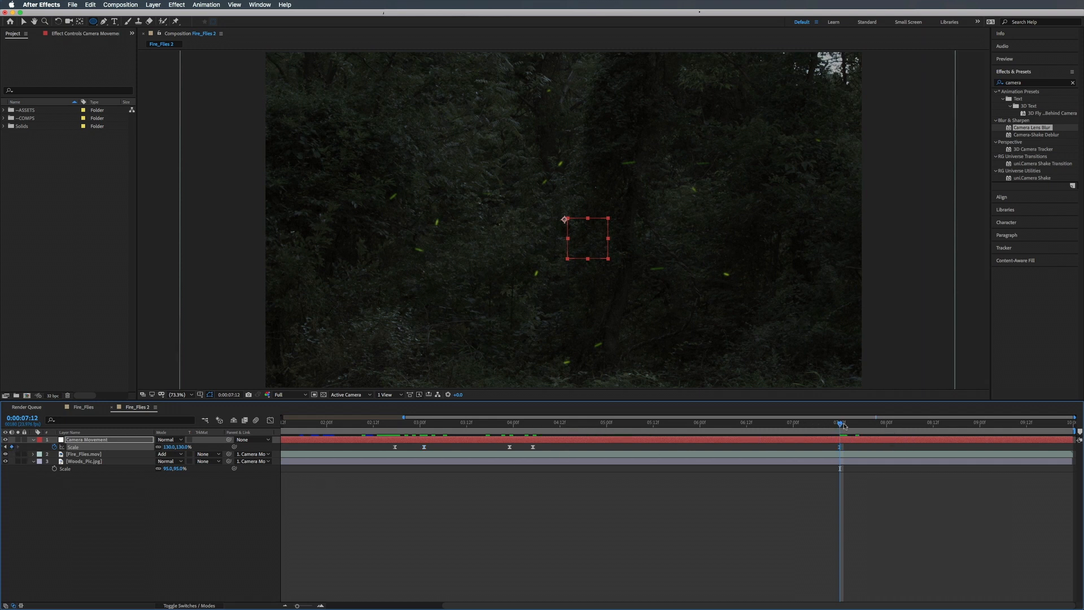
Zoom the null back out by reducing its Scale to 81% at 0:00:08:05, and return to 0:00:02:13
drag(841, 422, 905, 423)
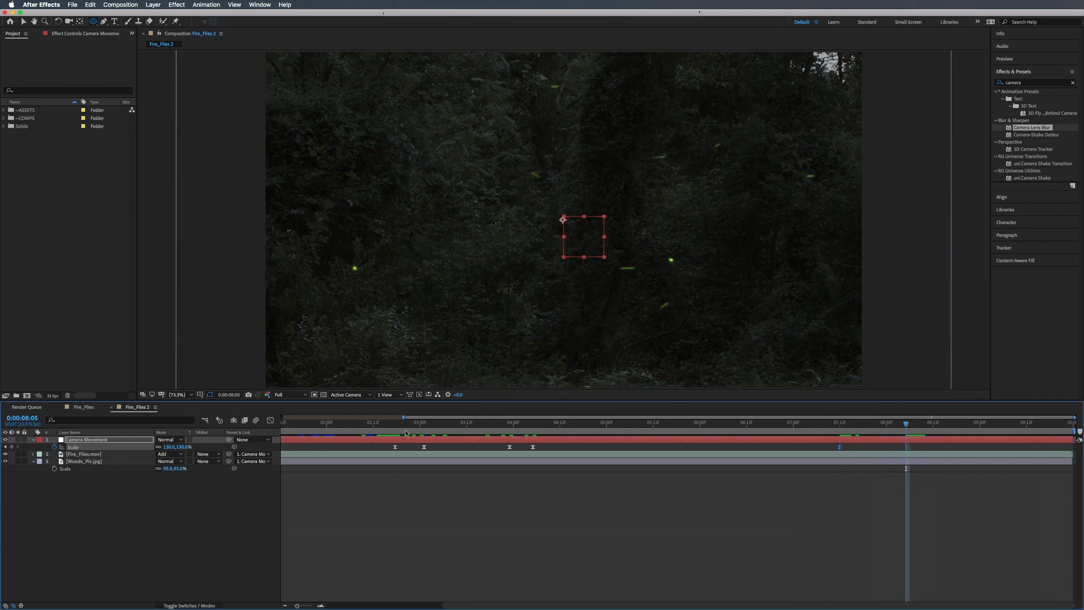
click(183, 447)
click(184, 474)
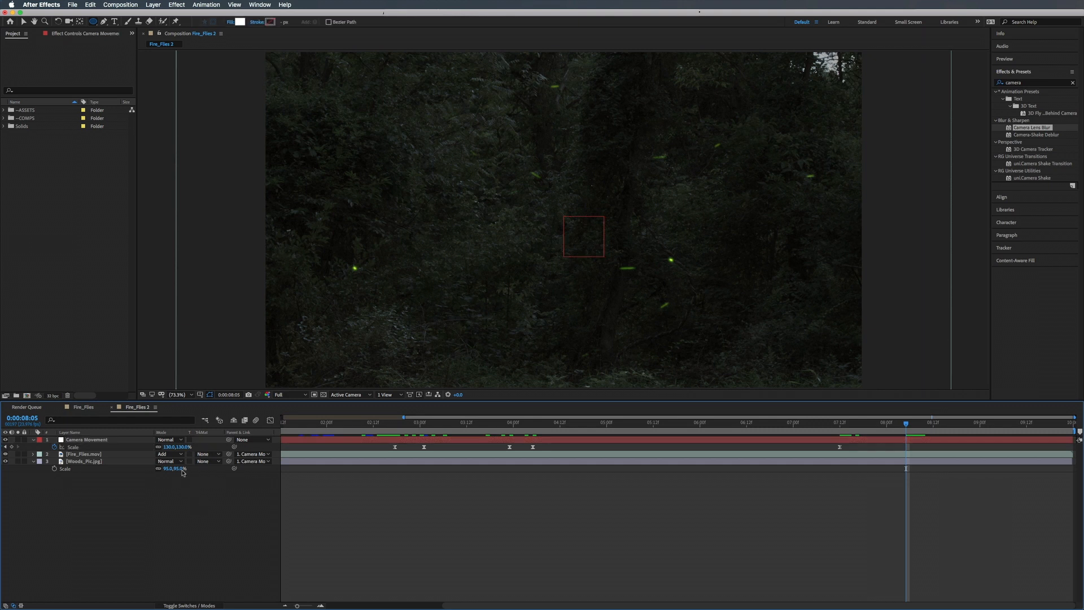
drag(182, 447, 182, 468)
scroll(503, 320, down, 1)
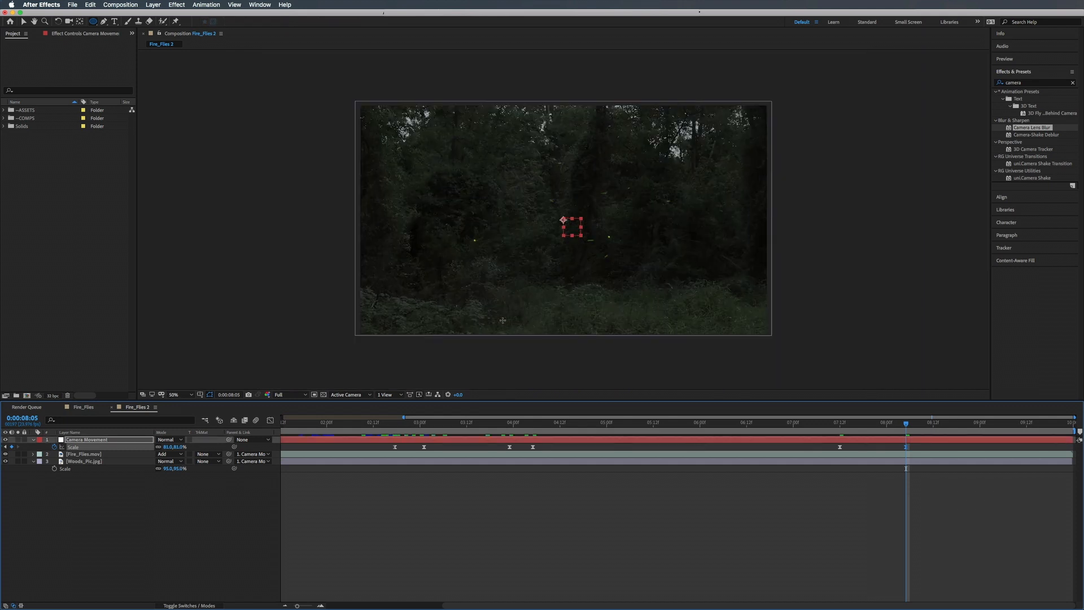
drag(987, 422, 820, 410)
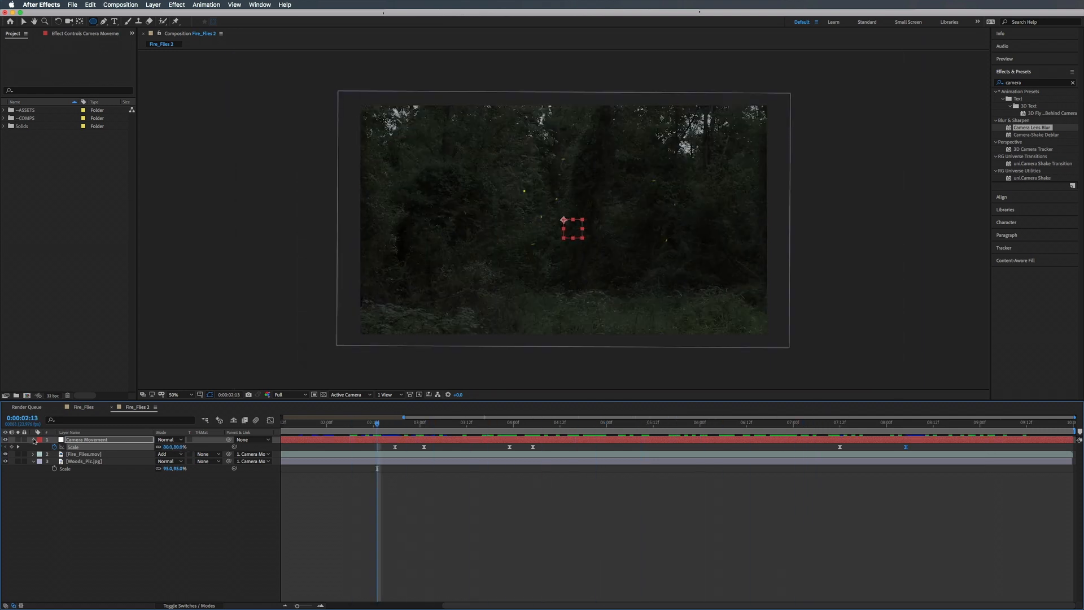
Collapse the null's keyframes and apply Camera Lens Blur to Woods_Pic.jpg with a Blur Radius of 4
key(u)
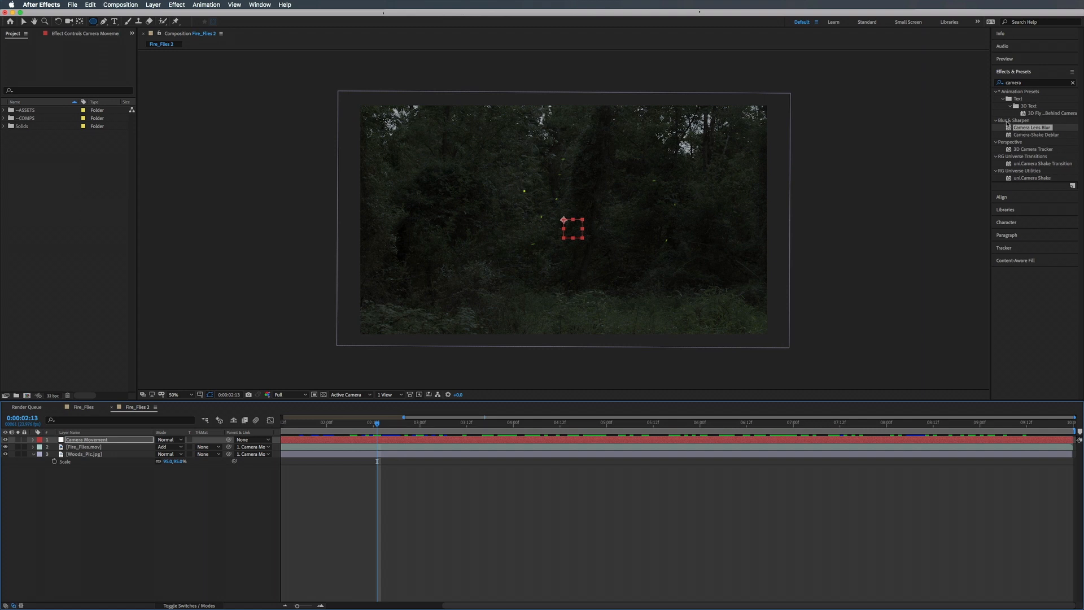
drag(1022, 129, 91, 455)
click(78, 59)
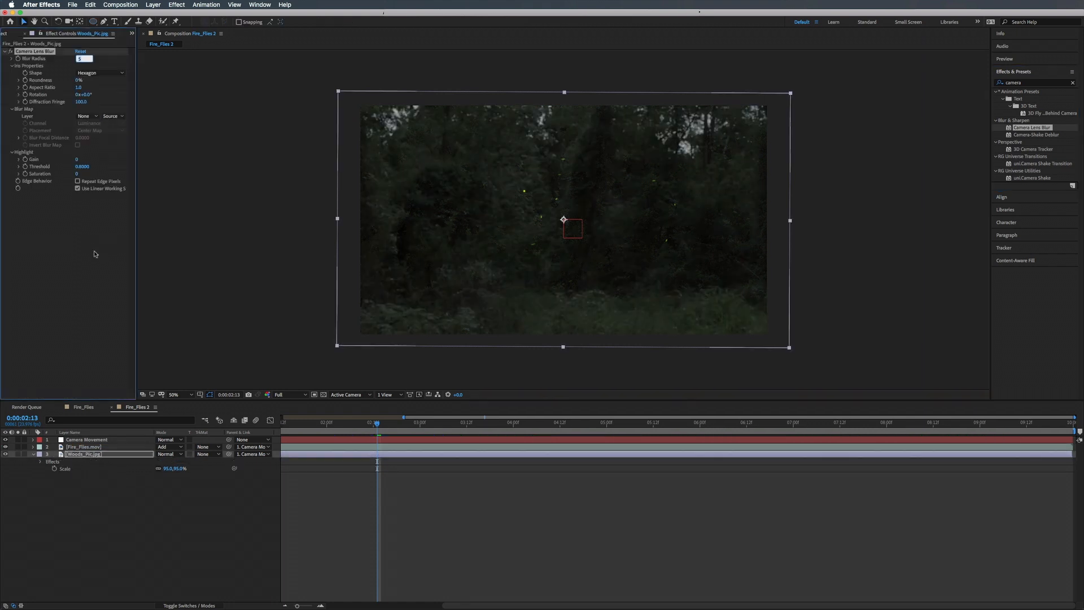
text(4)
Set the Camera Lens Blur iris shape to Triangle and preview the blurred woods from 0:00:02:11
click(96, 74)
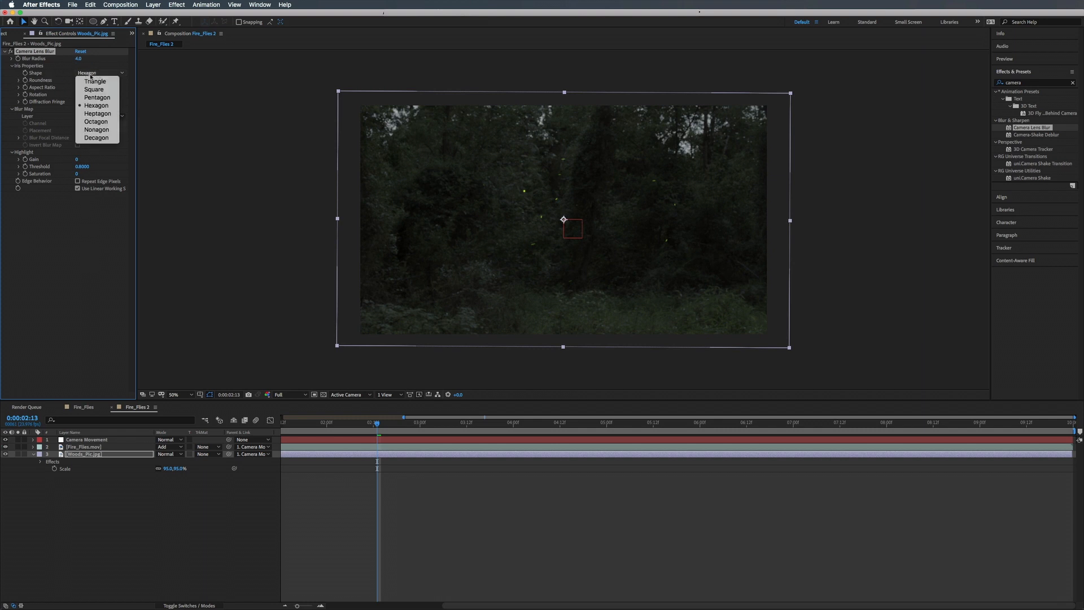
click(94, 82)
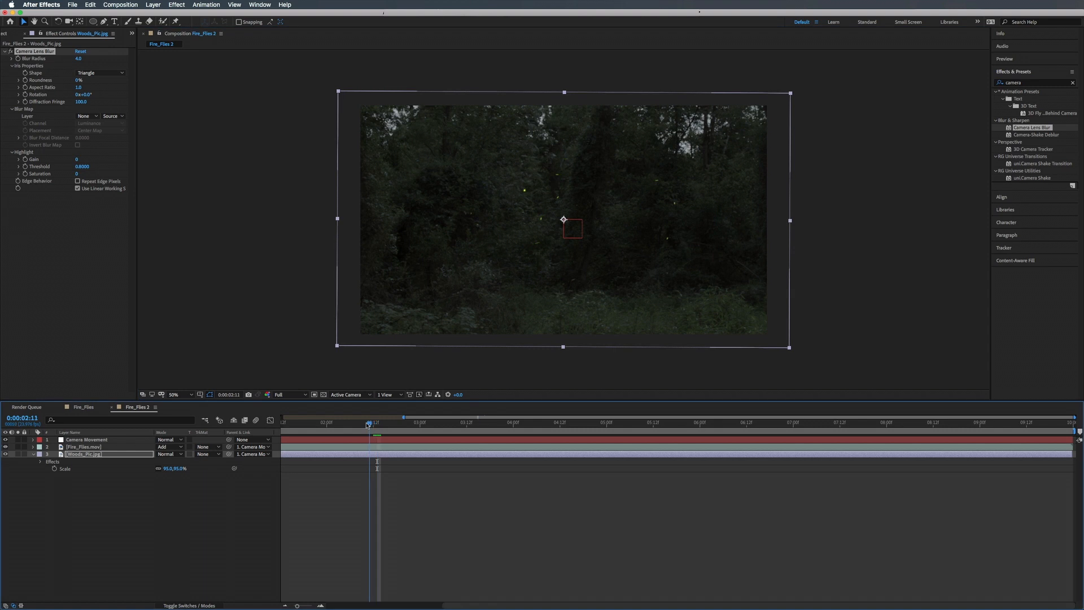
key(space)
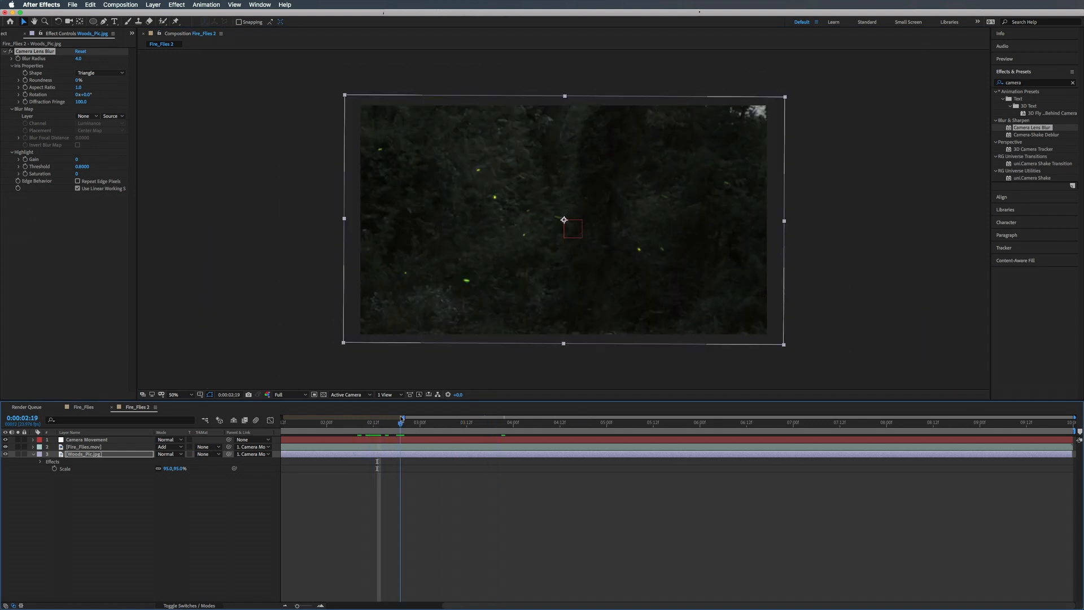
key(space)
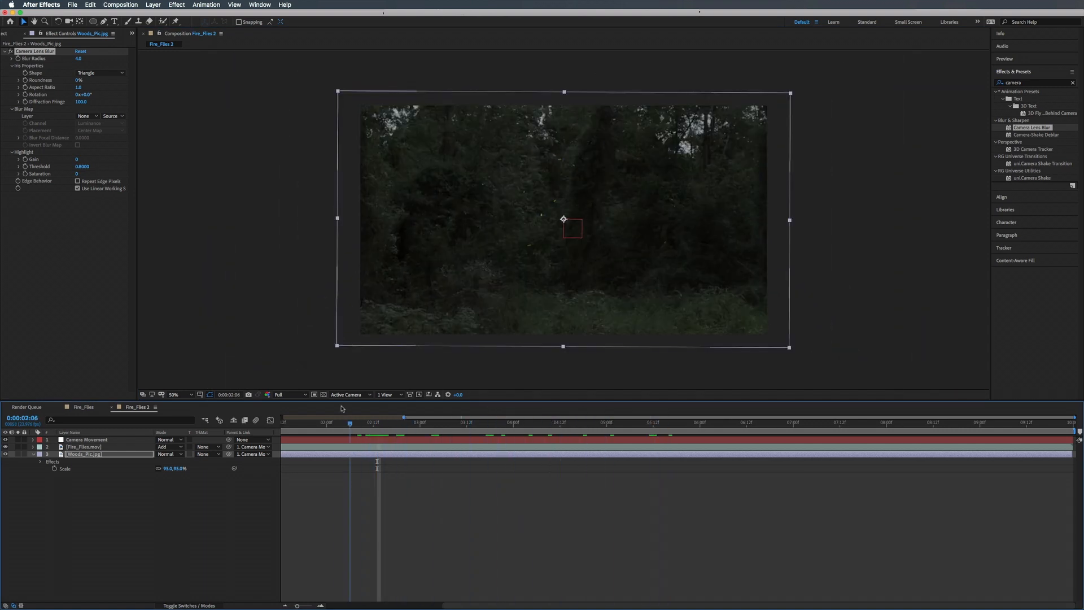
click(91, 73)
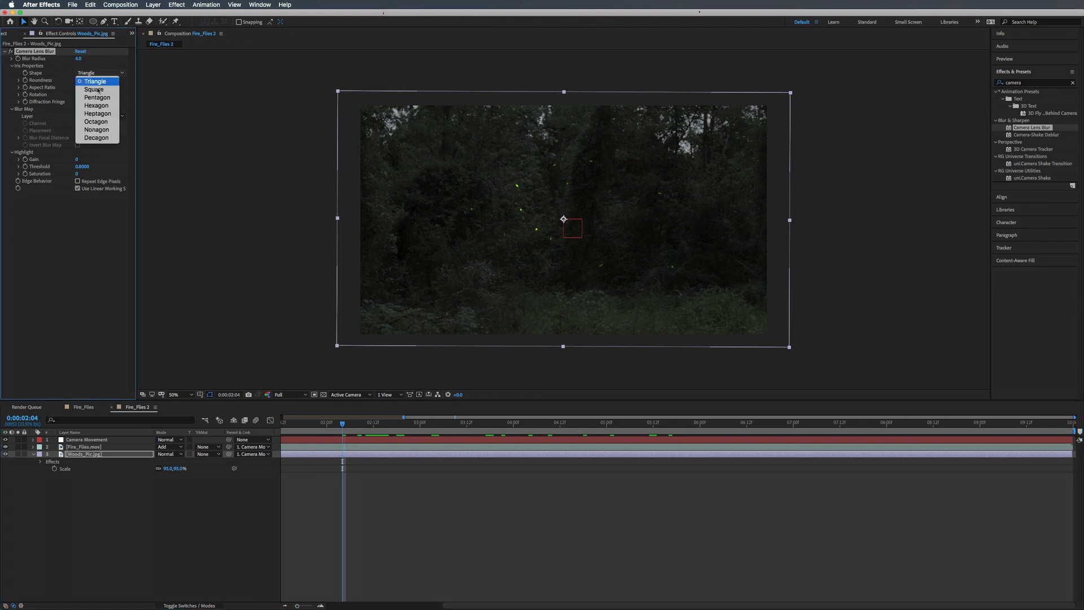
click(104, 82)
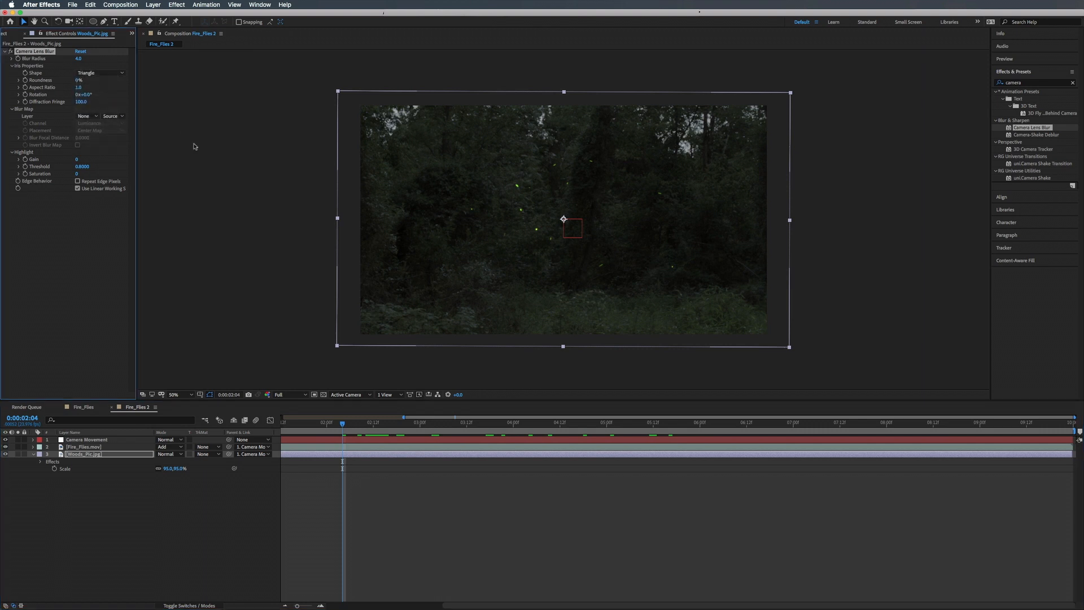
drag(78, 61, 80, 60)
Reveal the Camera Movement null's Scale keyframes and scrub through the zoom to locate its start near 0:00:03:00
click(434, 439)
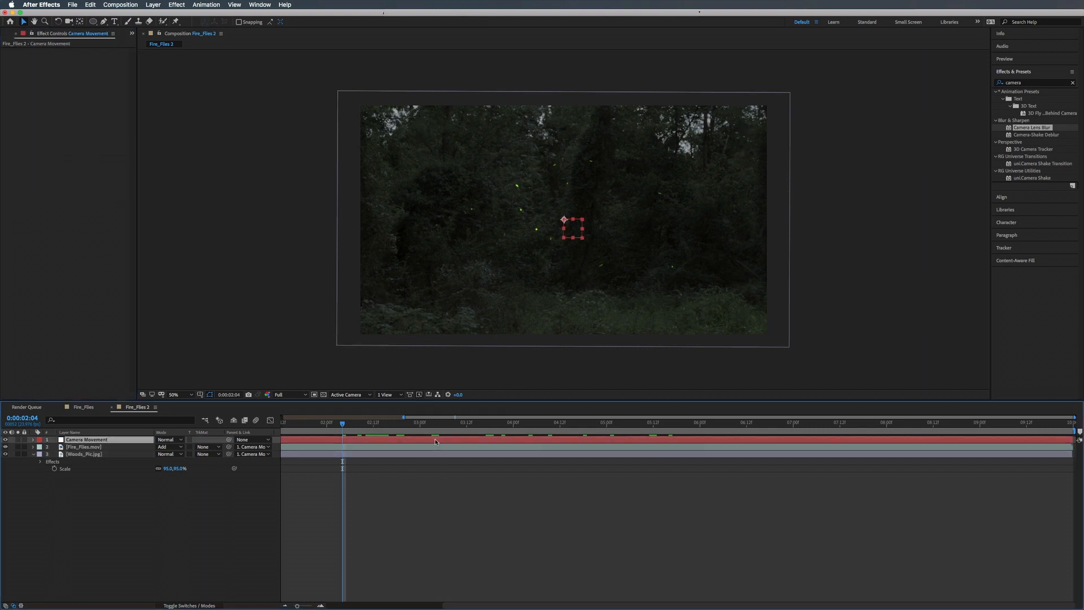
key(s)
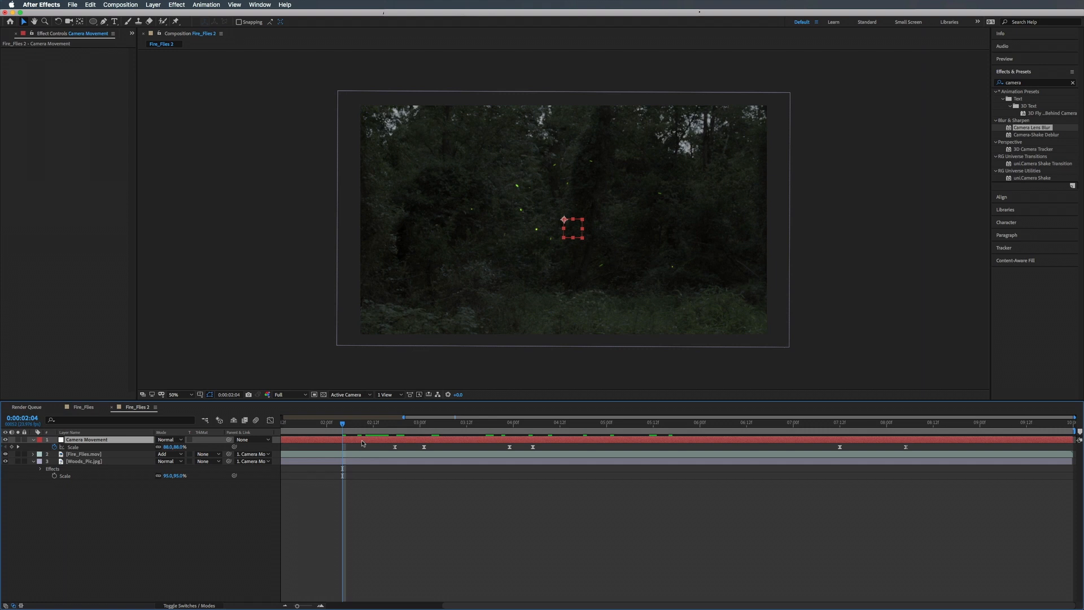
key(minus)
drag(493, 424, 587, 430)
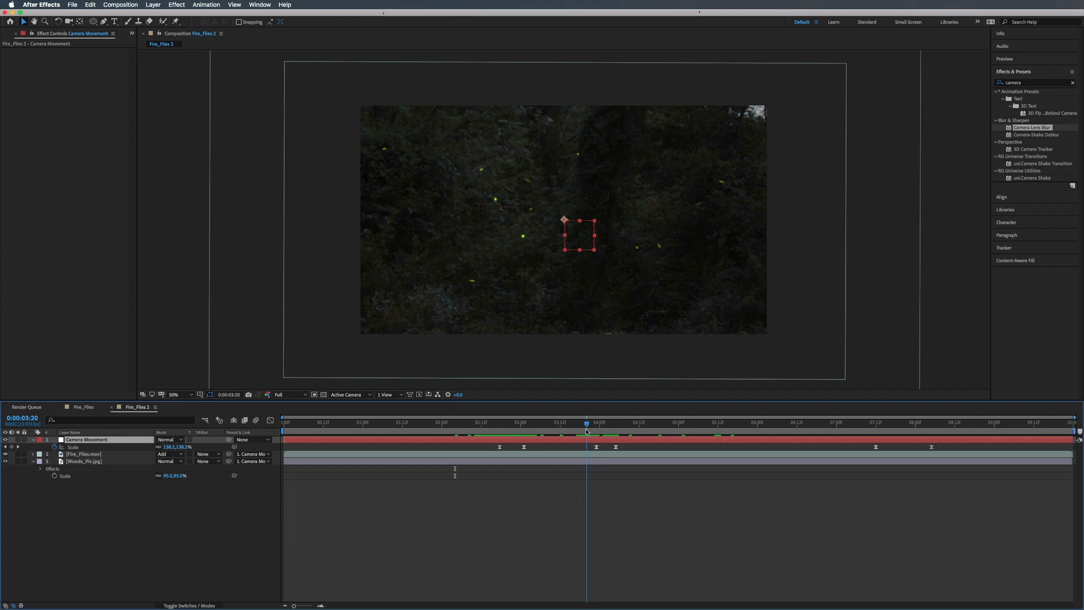
drag(586, 430, 517, 430)
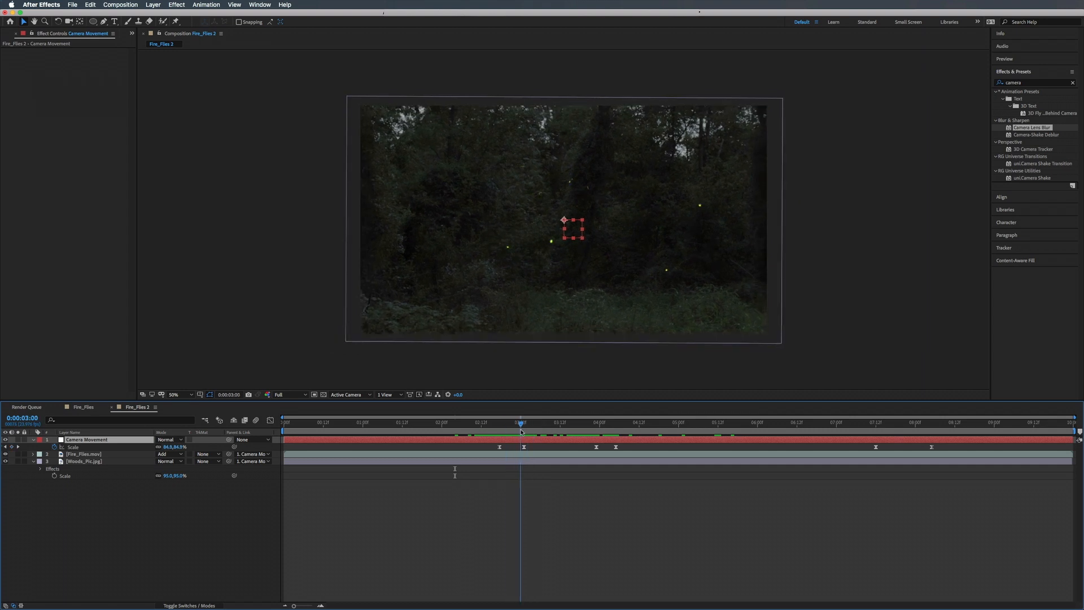
Add a Blur Radius keyframe of 4 to the Camera Lens Blur on Woods_Pic.jpg at 0:00:02:23
click(95, 461)
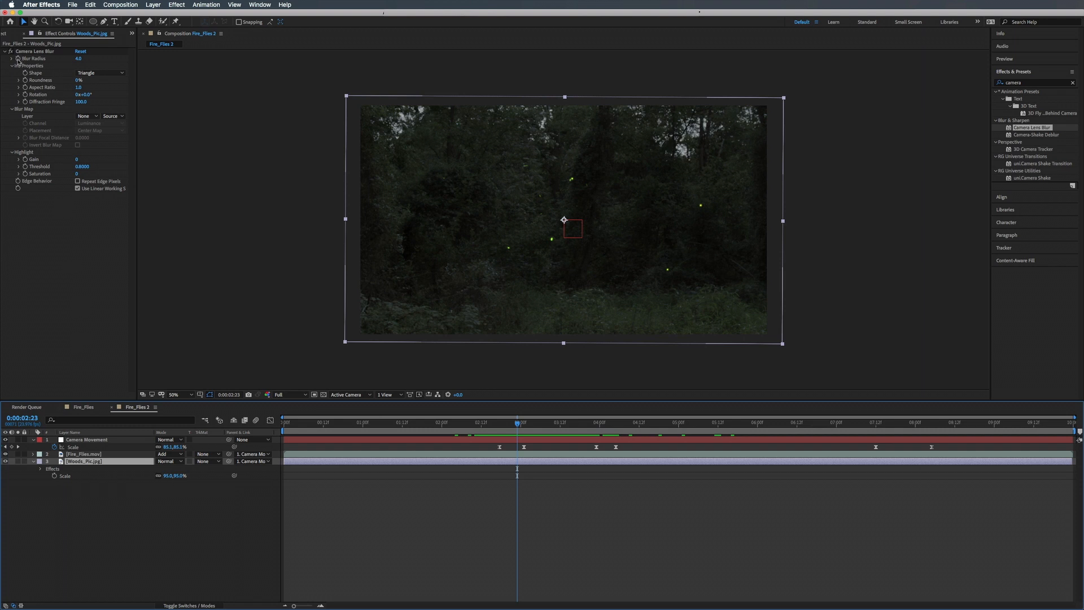
click(20, 61)
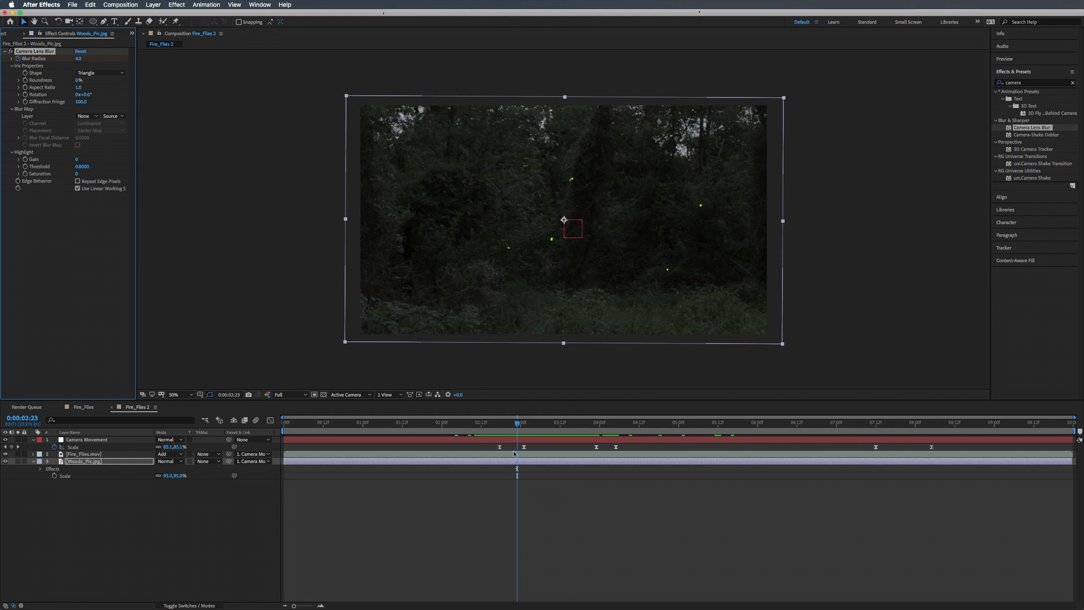
mouse_move(517, 428)
mouse_down()
mouse_move(501, 427)
mouse_move(516, 425)
mouse_up()
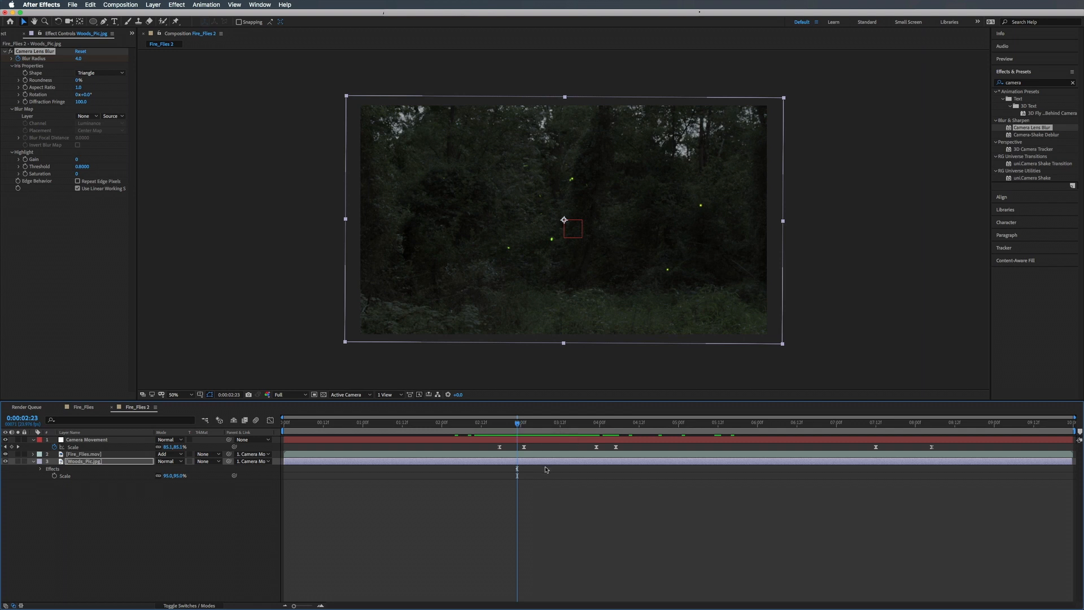
Reveal the Woods_Pic.jpg blur keyframes and set the Blur Radius to 16 at 0:00:04:06
key(u)
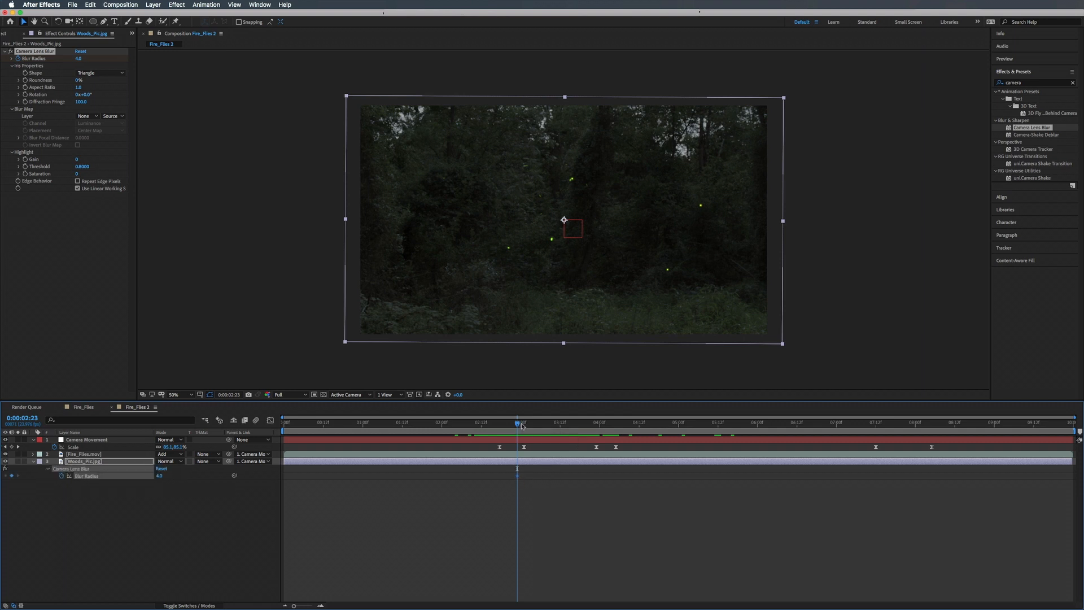
drag(520, 422, 621, 428)
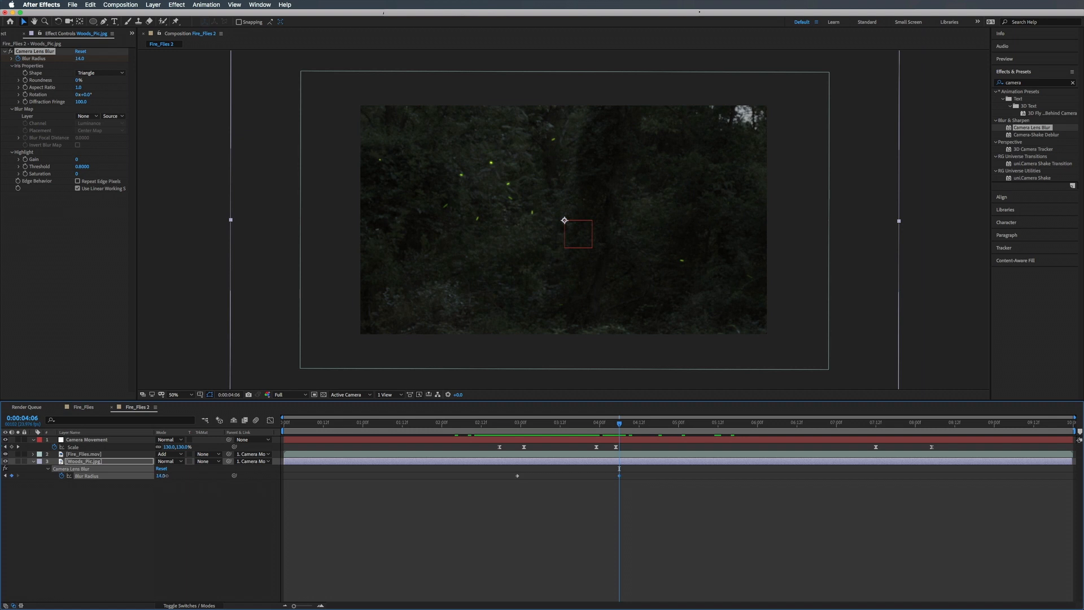
drag(164, 476, 164, 475)
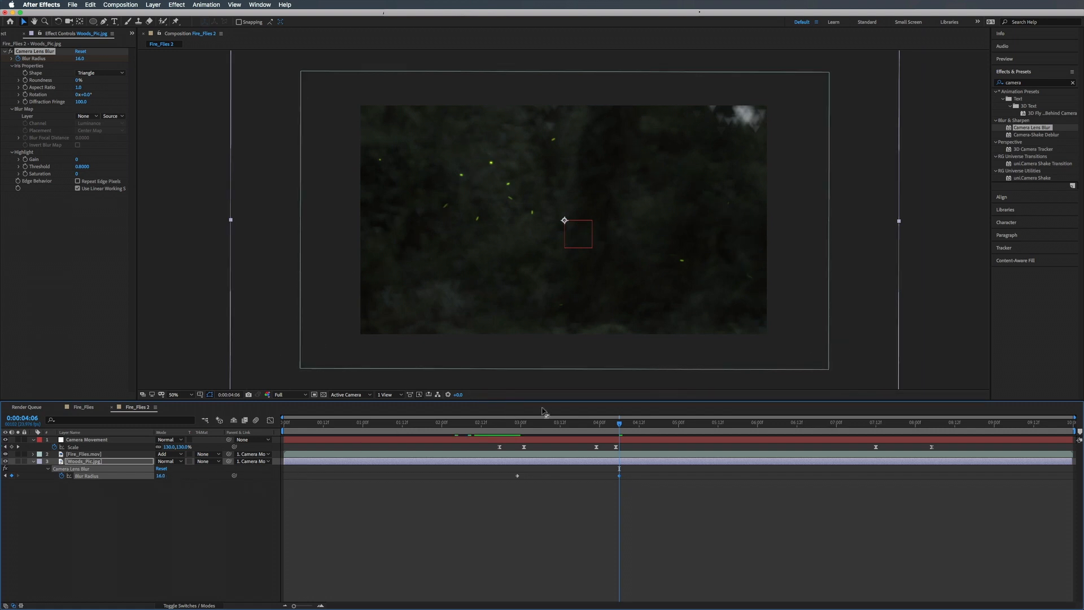
Scrub between 0:00:02:09 and 0:00:04:06 to check how the woods blur ramps up during the zoom
click(472, 422)
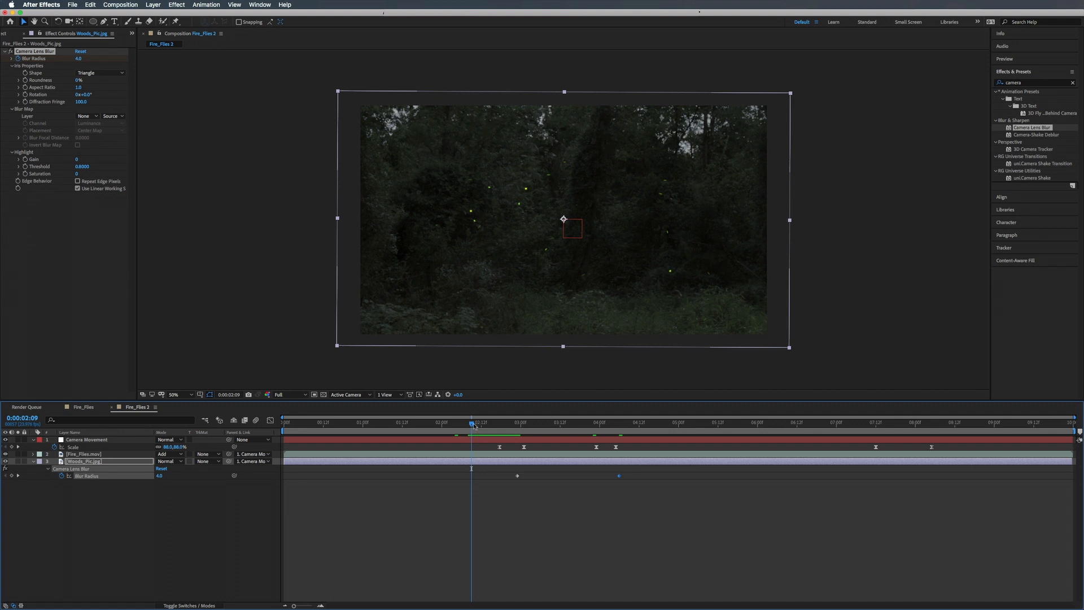
drag(472, 423, 619, 431)
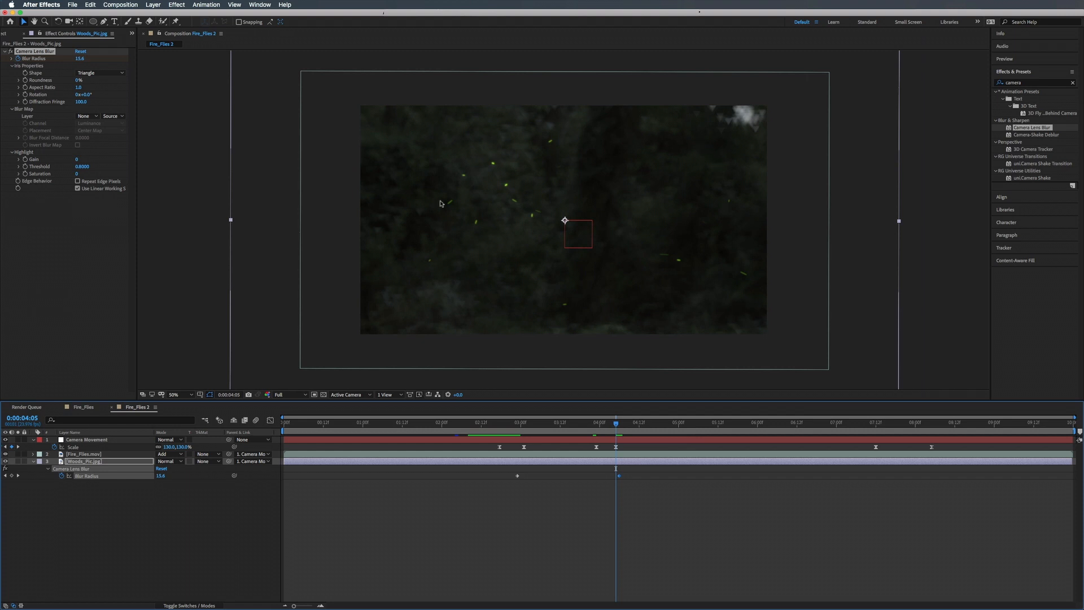
drag(518, 425, 619, 432)
Hold the Woods_Pic.jpg Blur Radius with a keyframe at 0:00:07:15 and set it to 2 at 0:00:08:09
drag(619, 422, 886, 425)
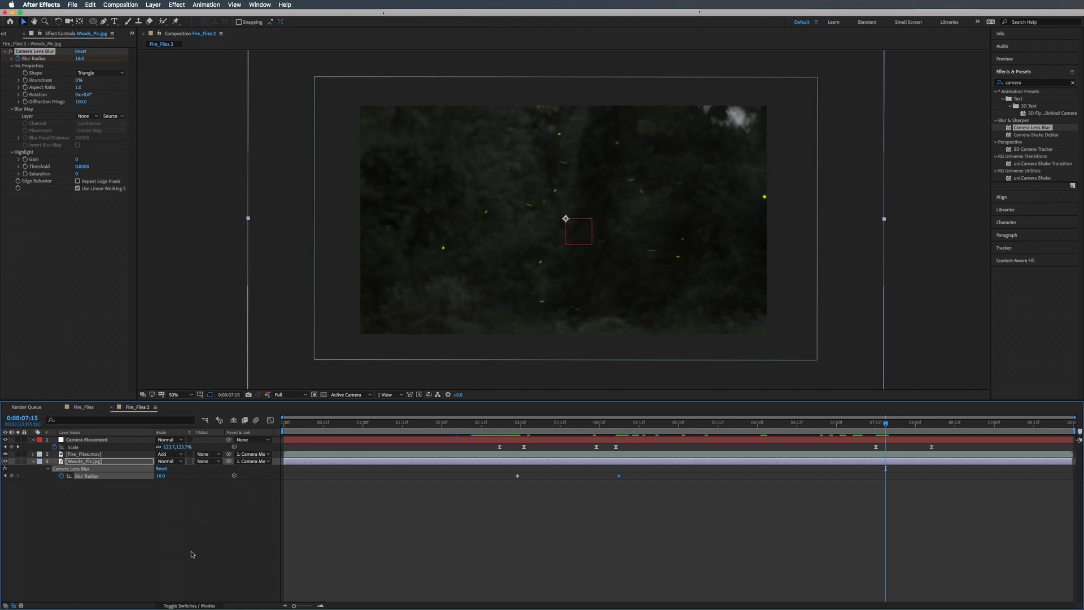
click(12, 476)
drag(919, 426, 944, 423)
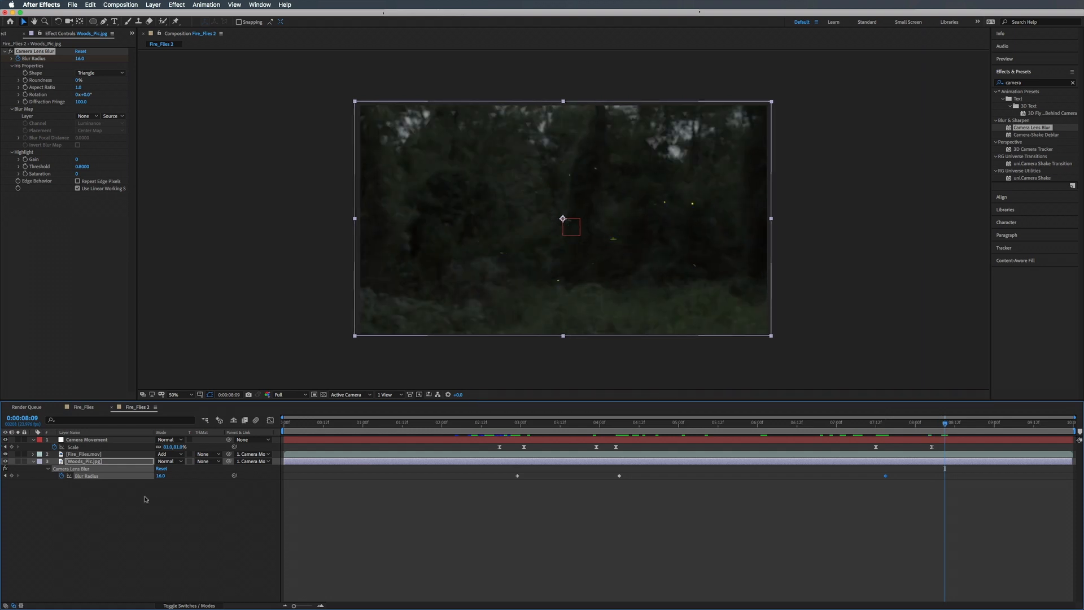
click(160, 475)
text(2)
key(Return)
Copy the Camera Lens Blur from Woods_Pic.jpg to Fire_Flies.mov at 0:00:02:23 and reveal its keyframes
drag(541, 425, 590, 425)
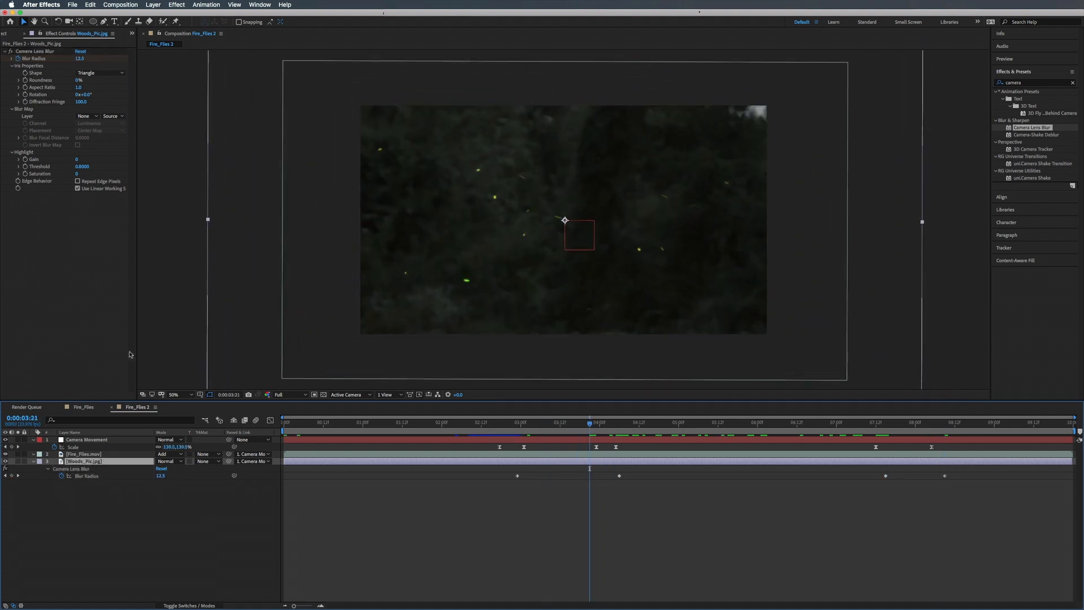
click(31, 51)
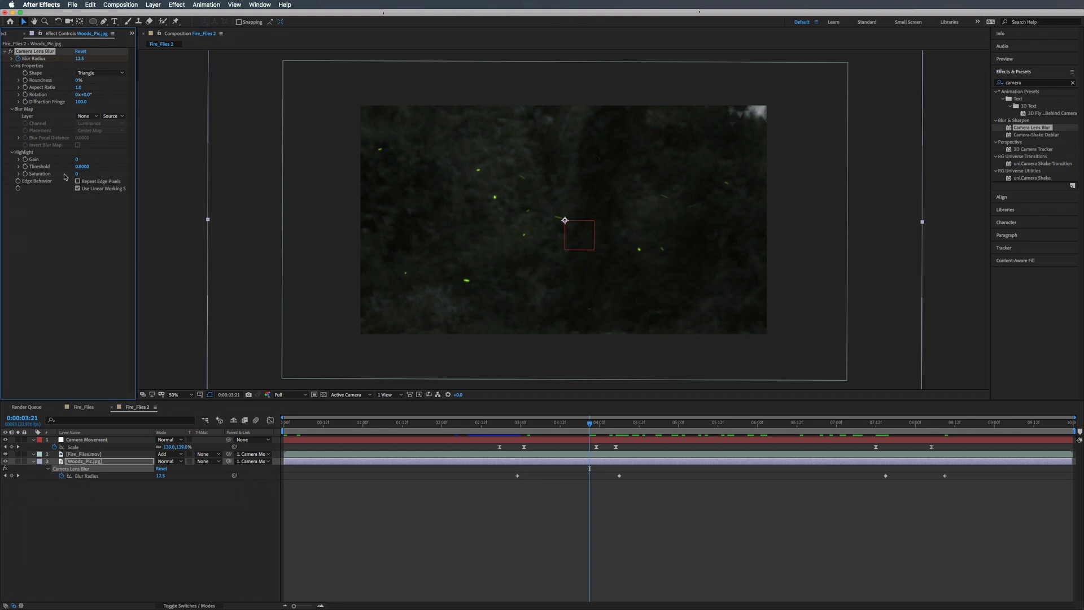
click(87, 455)
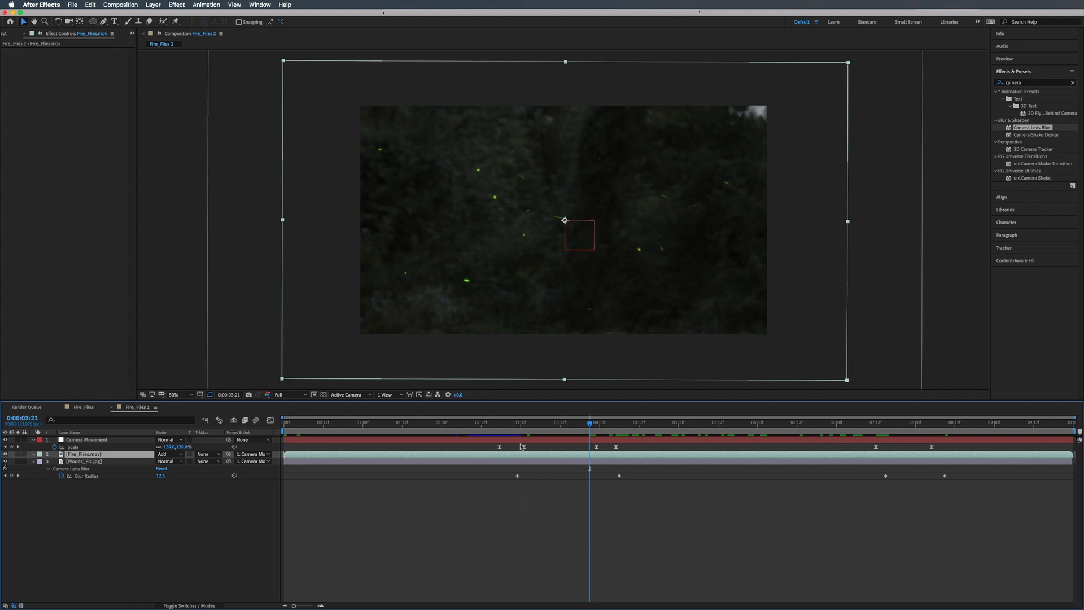
click(517, 424)
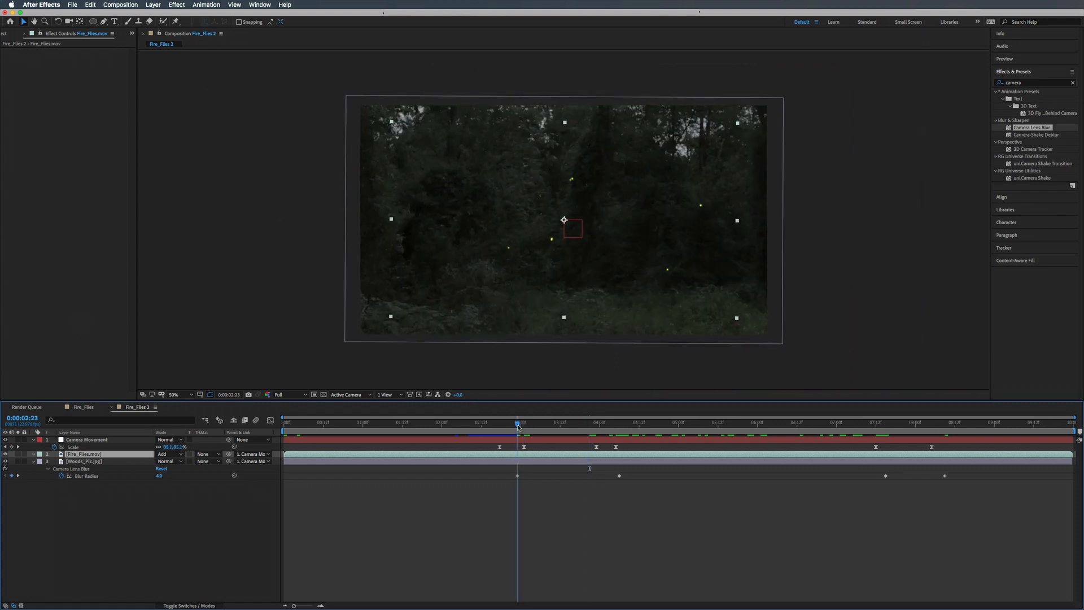
click(48, 93)
key(super+v)
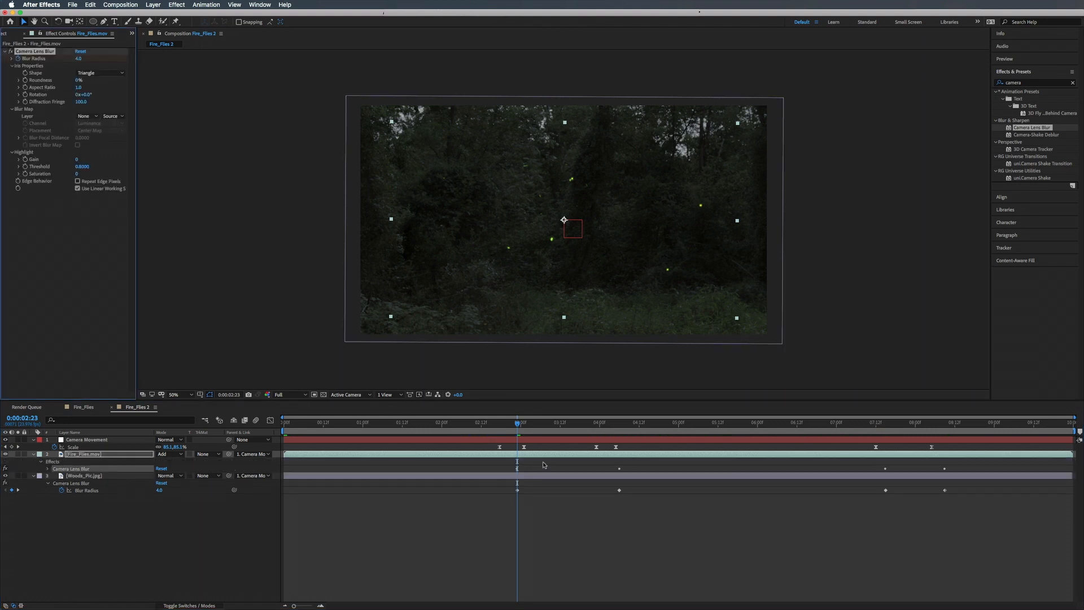
key(u)
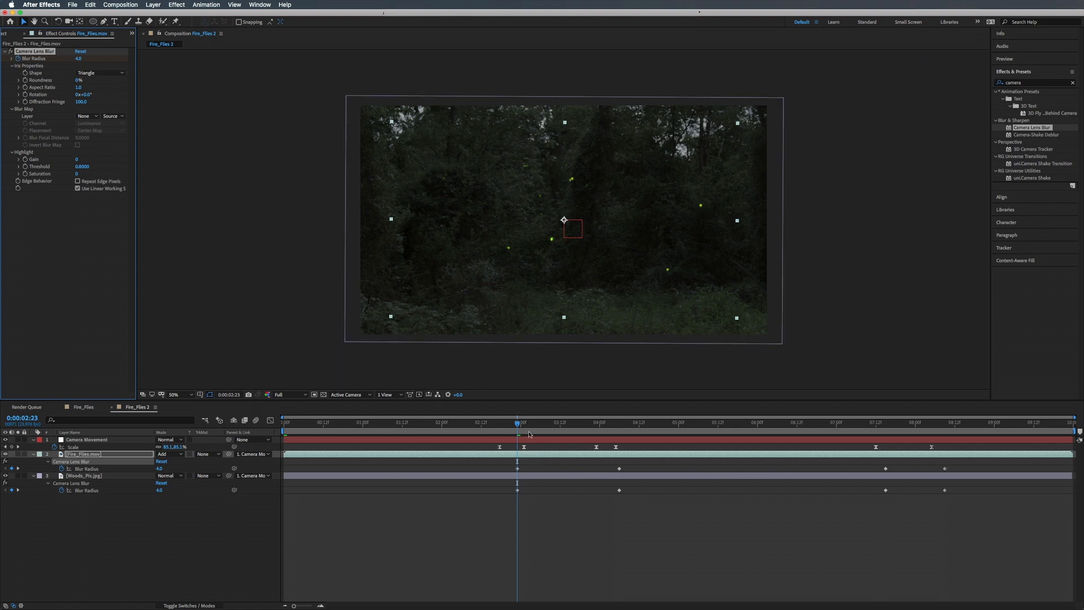
Set the Fire_Flies.mov Camera Lens Blur radius to 7 at the 0:00:04:06 keyframe
drag(517, 423, 620, 490)
click(620, 490)
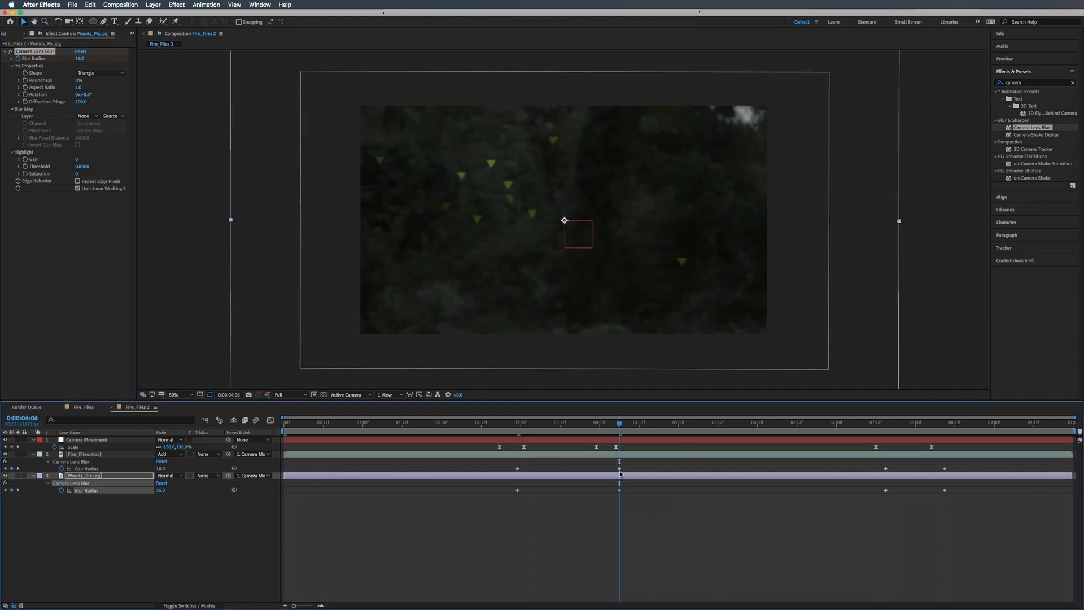
click(630, 454)
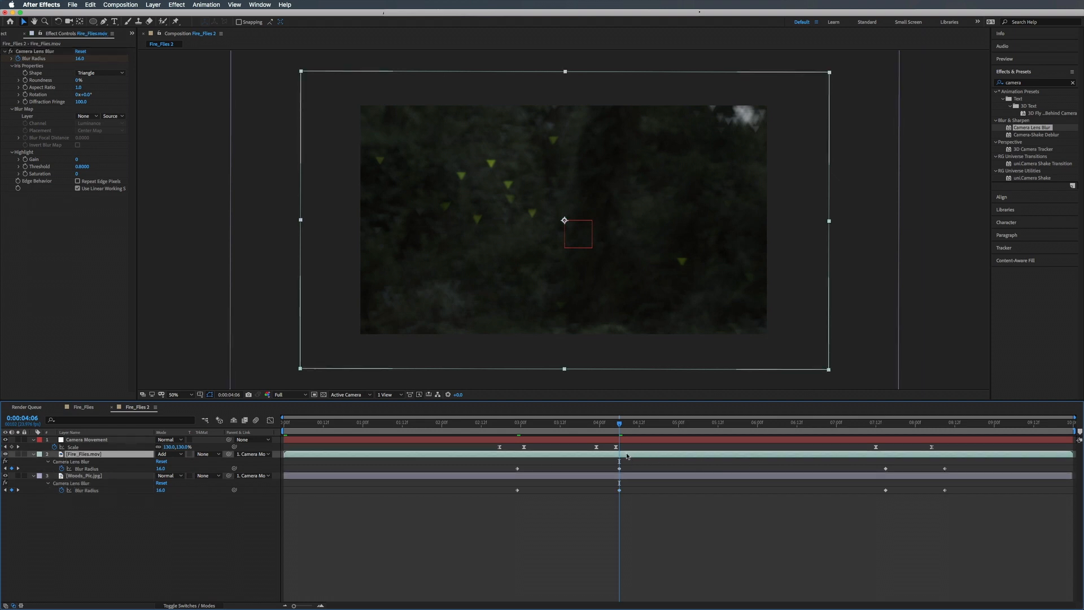
click(79, 59)
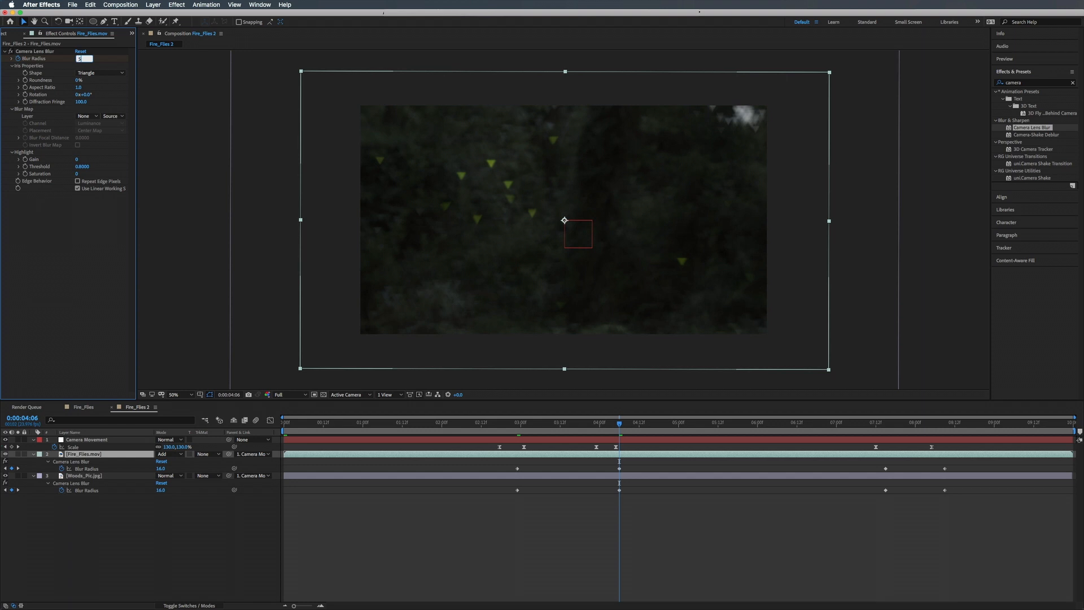
key(Return)
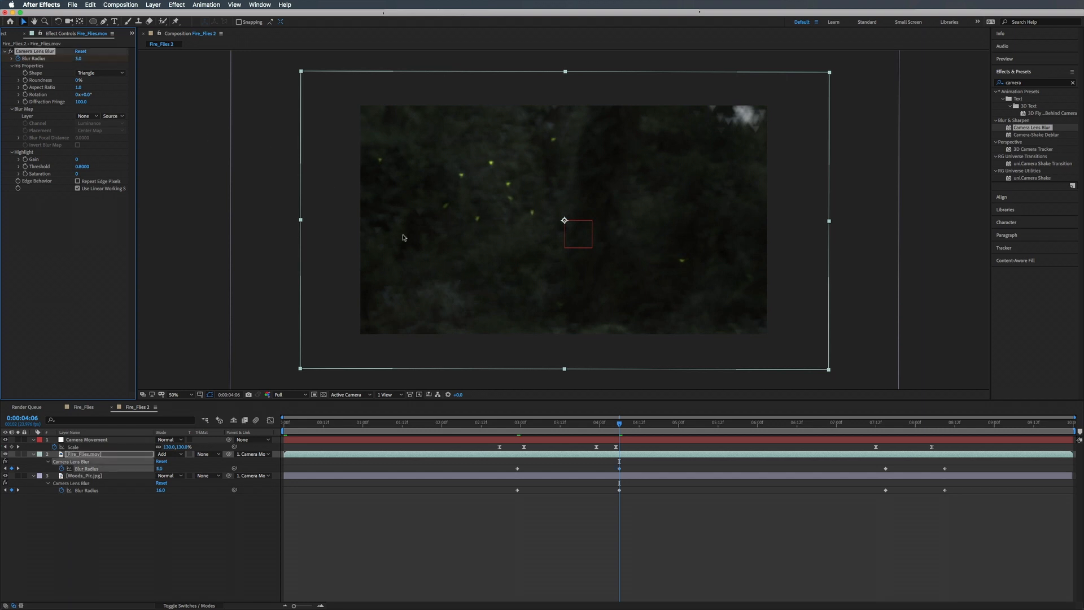
click(78, 58)
key(Return)
Set the Fire_Flies.mov Blur Radius to 0 at the 0:00:02:23 keyframe
drag(620, 423, 518, 431)
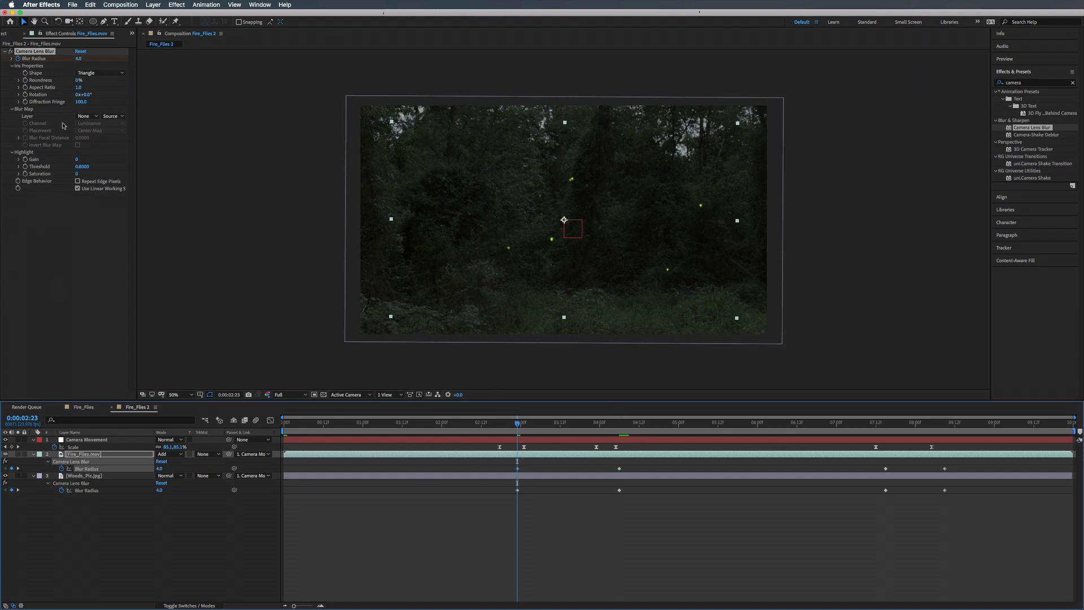
click(78, 58)
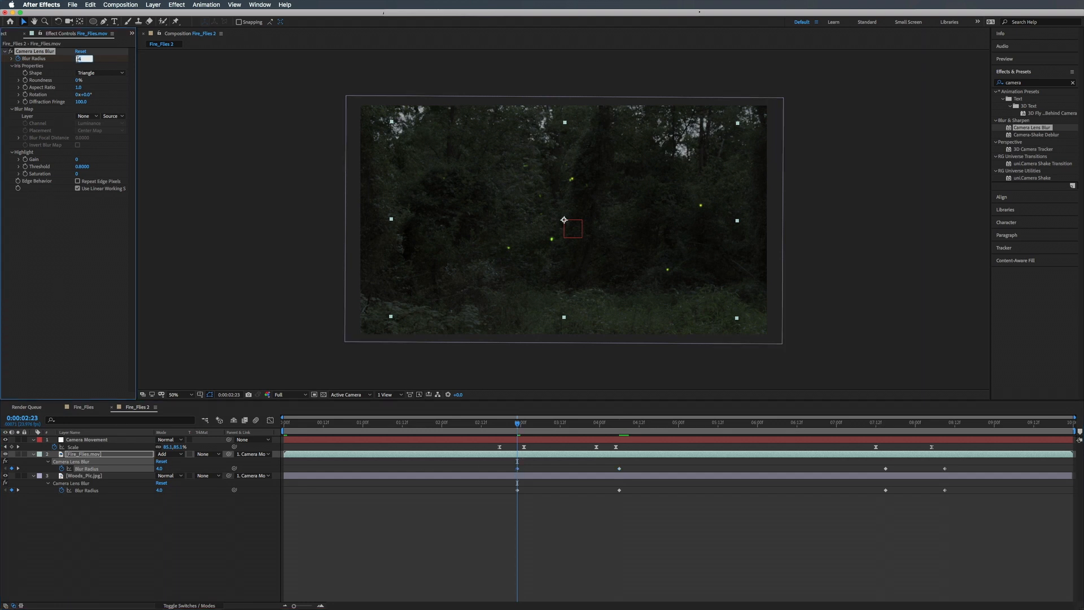
text(0)
key(Return)
Set the Woods_Pic.jpg Blur Radius to 2 at the 0:00:04:06 keyframe
drag(517, 423, 620, 431)
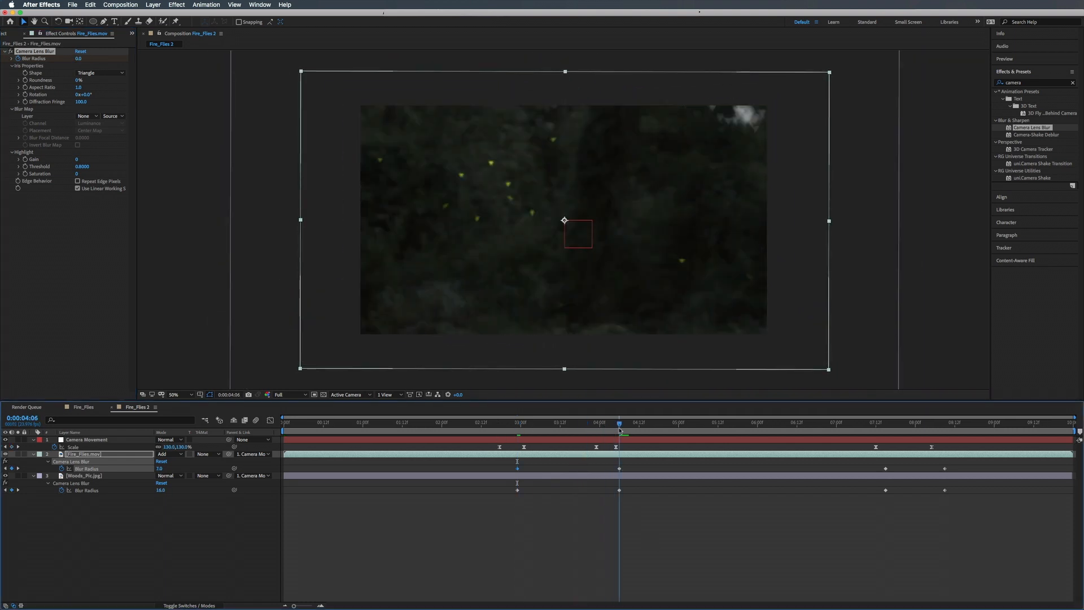
click(620, 491)
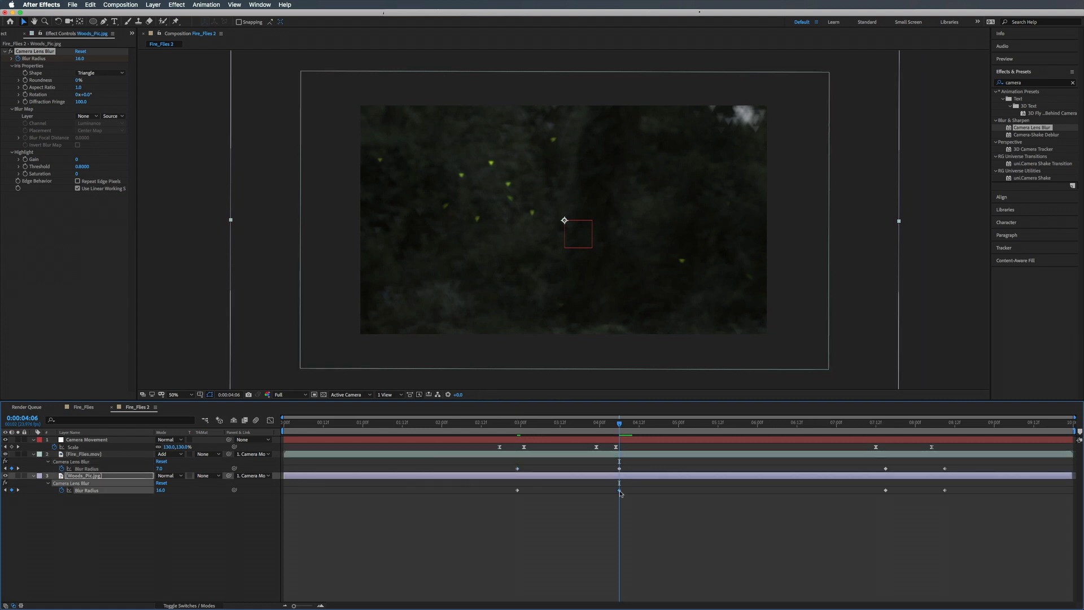
click(160, 490)
key(Return)
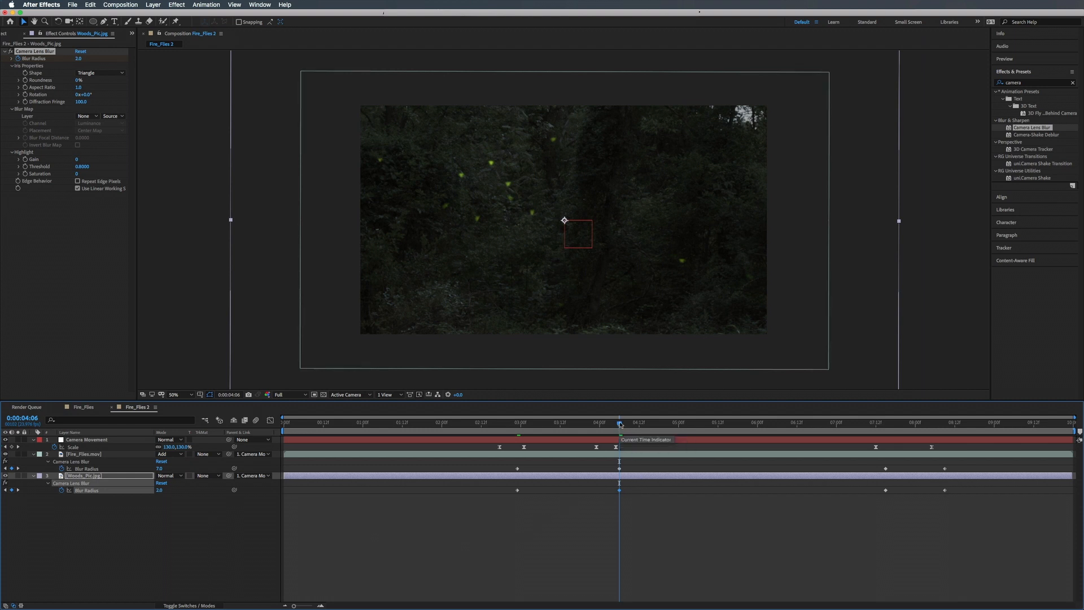
Add Blur Radius keyframes at 0:00:04:09 of 30.5 on Woods_Pic.jpg and about 29.3 on Fire_Flies.mov
drag(619, 425, 630, 425)
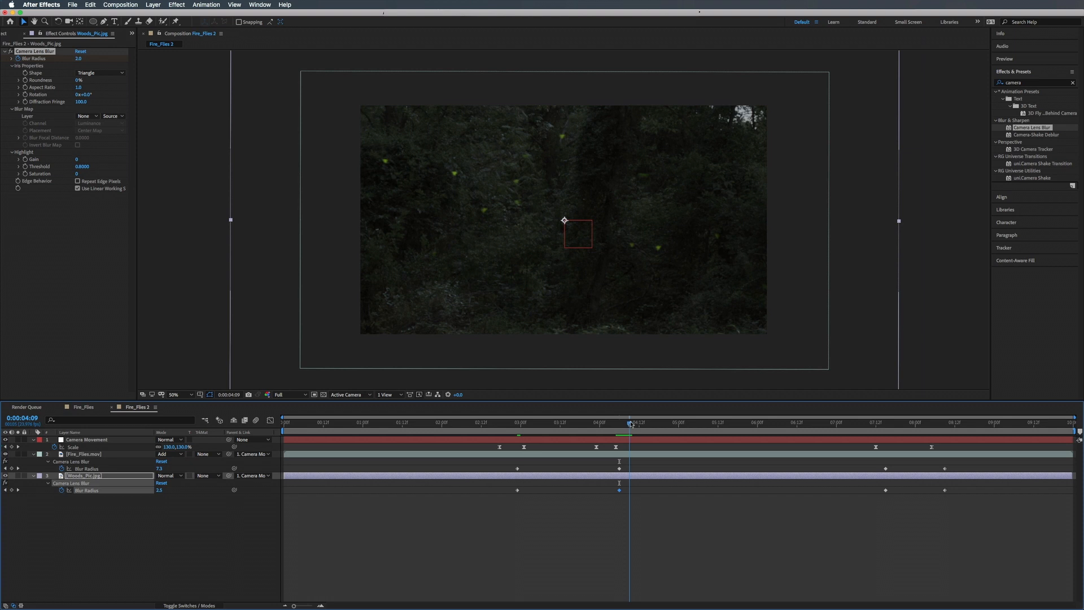
click(169, 537)
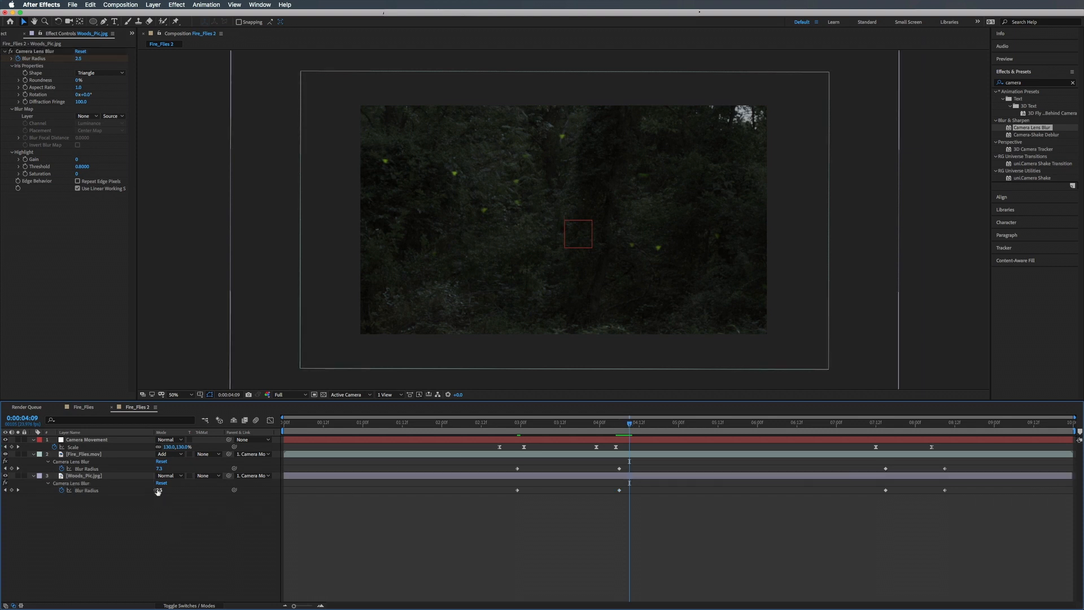
drag(160, 492, 167, 490)
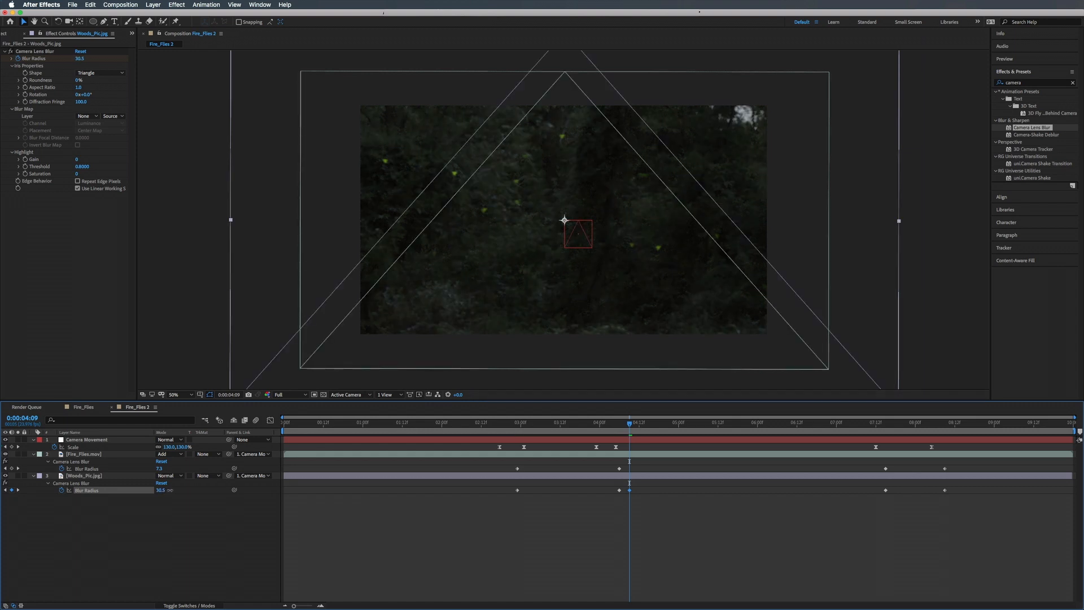
drag(167, 489, 168, 491)
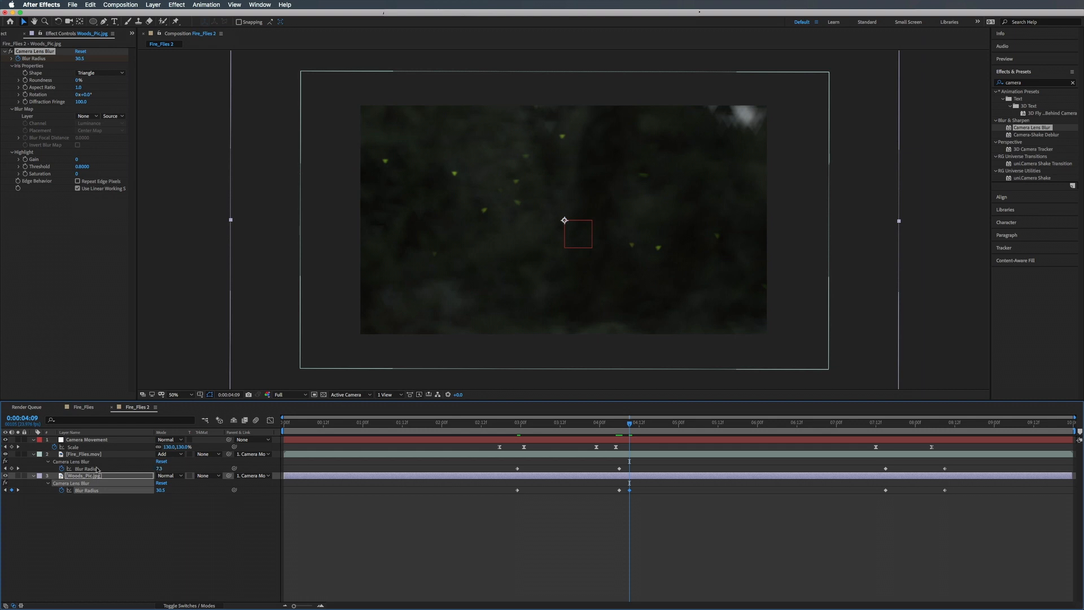
drag(160, 473, 167, 471)
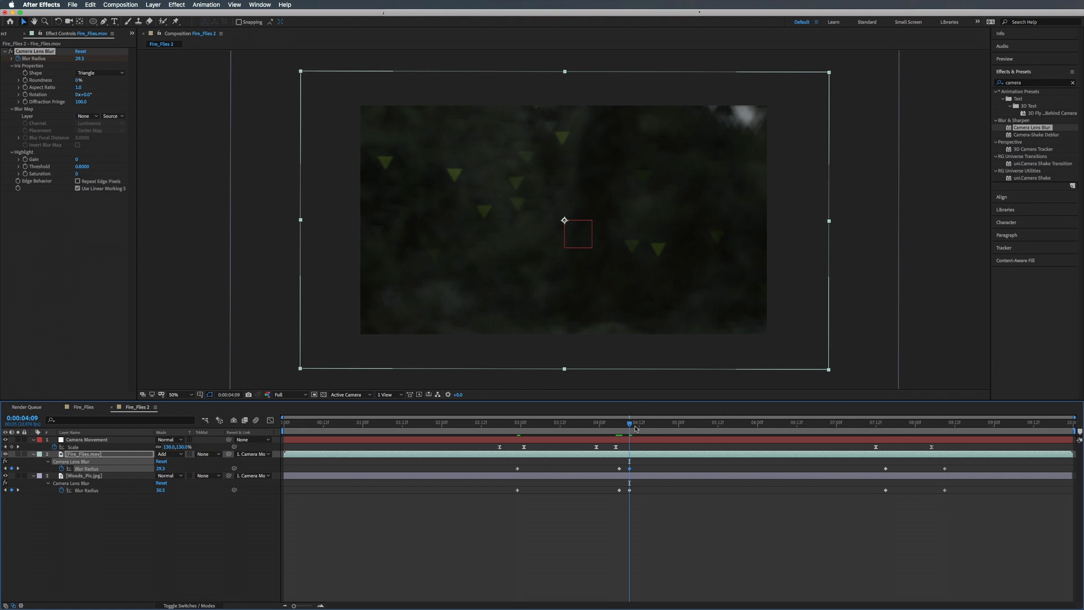
At 0:00:04:13, set the Blur Radius to 0 on Fire_Flies.mov and 16.8 on Woods_Pic.jpg
drag(631, 426, 642, 426)
click(166, 469)
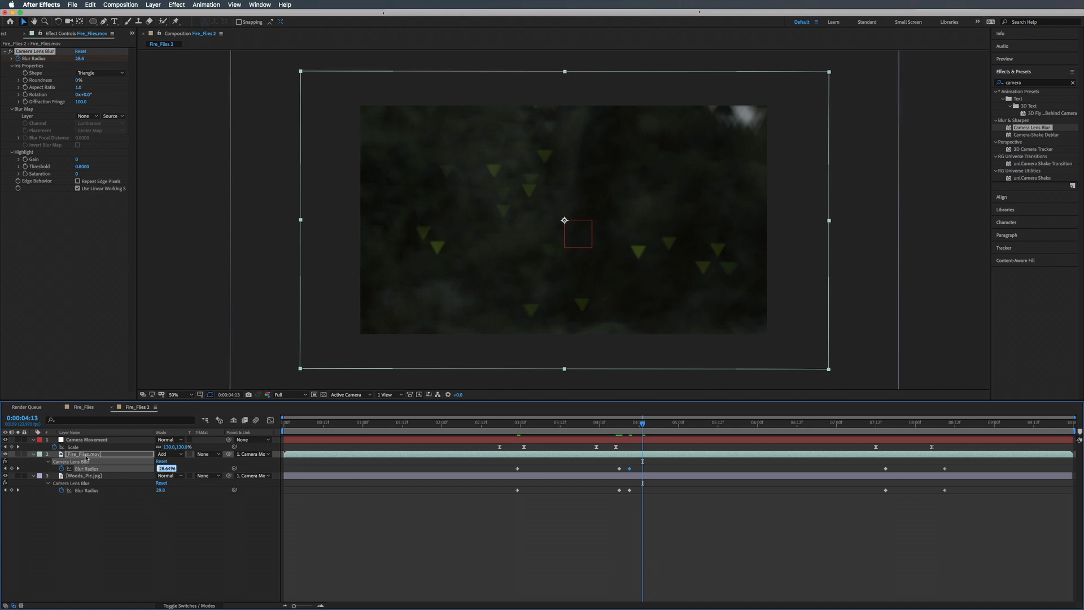
text(0)
key(Return)
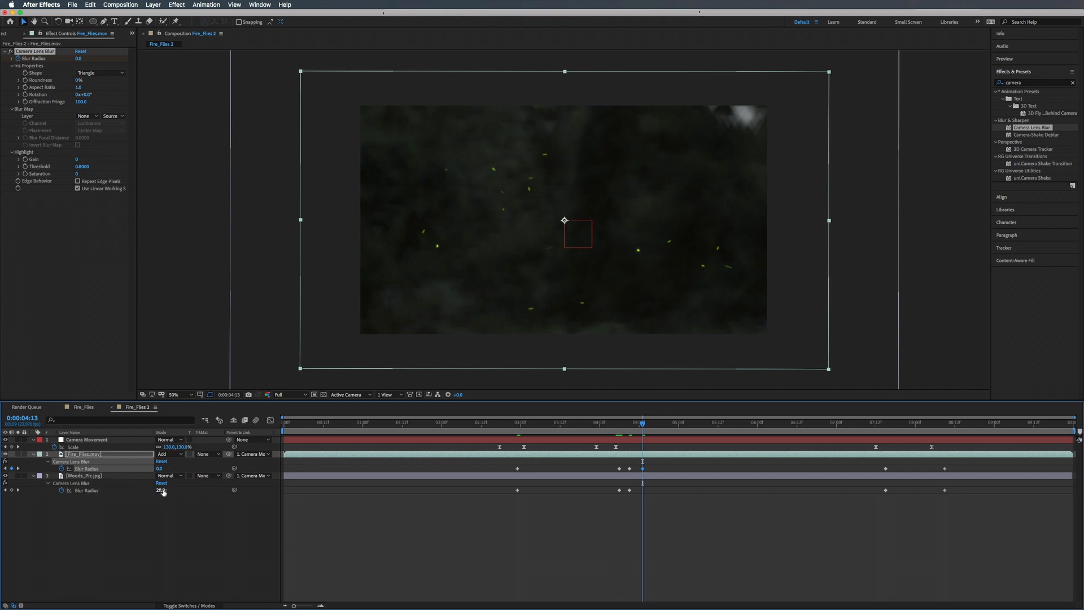
drag(160, 490, 165, 497)
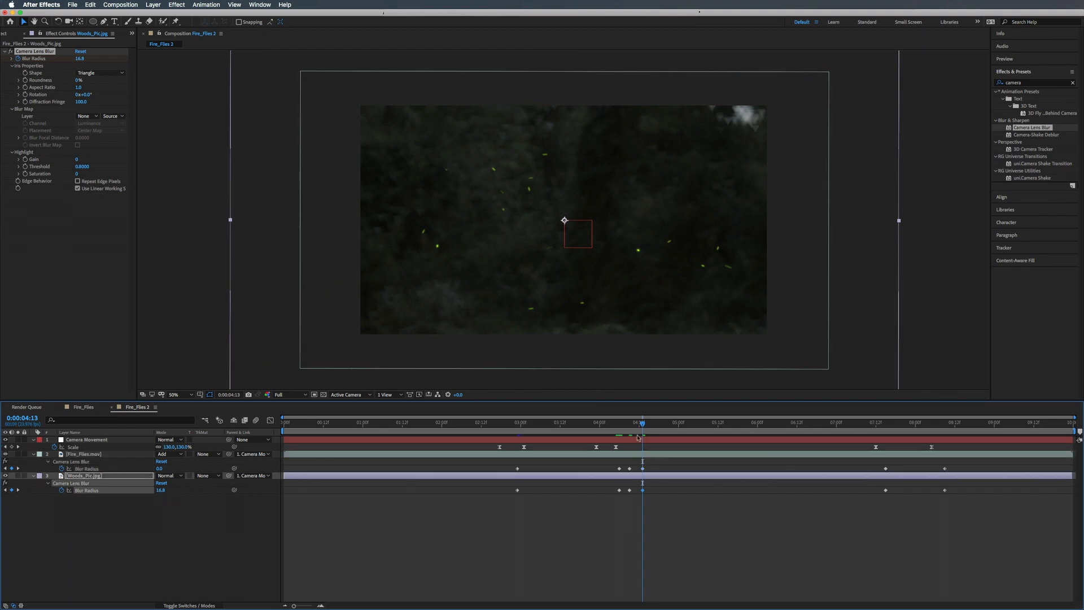
Check the refocus between 0:00:04:06 and 0:00:04:13, and play the blurred zoom from around 0:00:02:00
drag(643, 424, 619, 428)
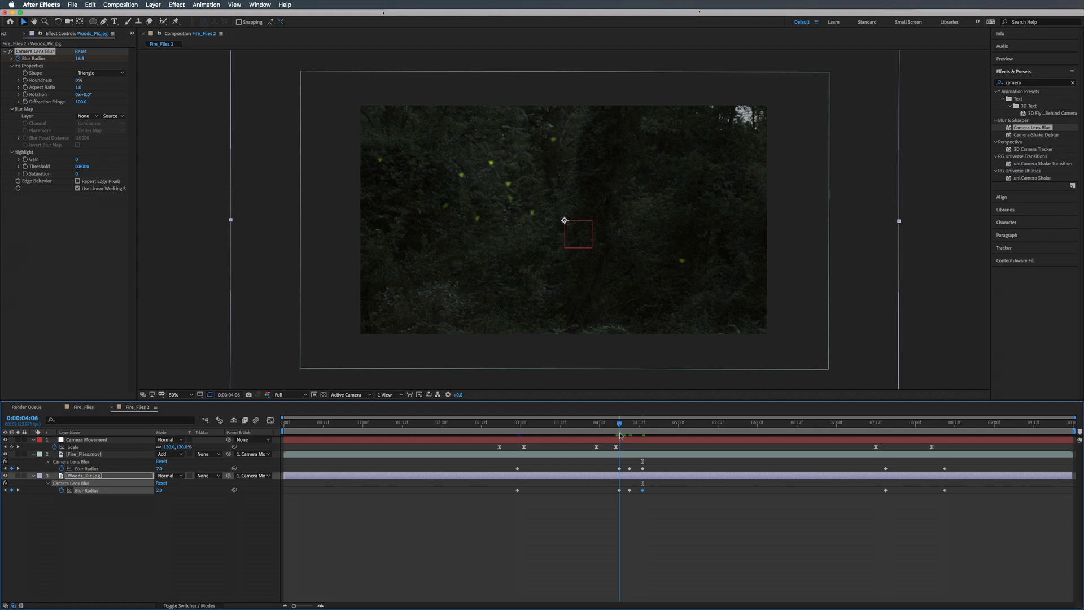
drag(620, 435, 629, 435)
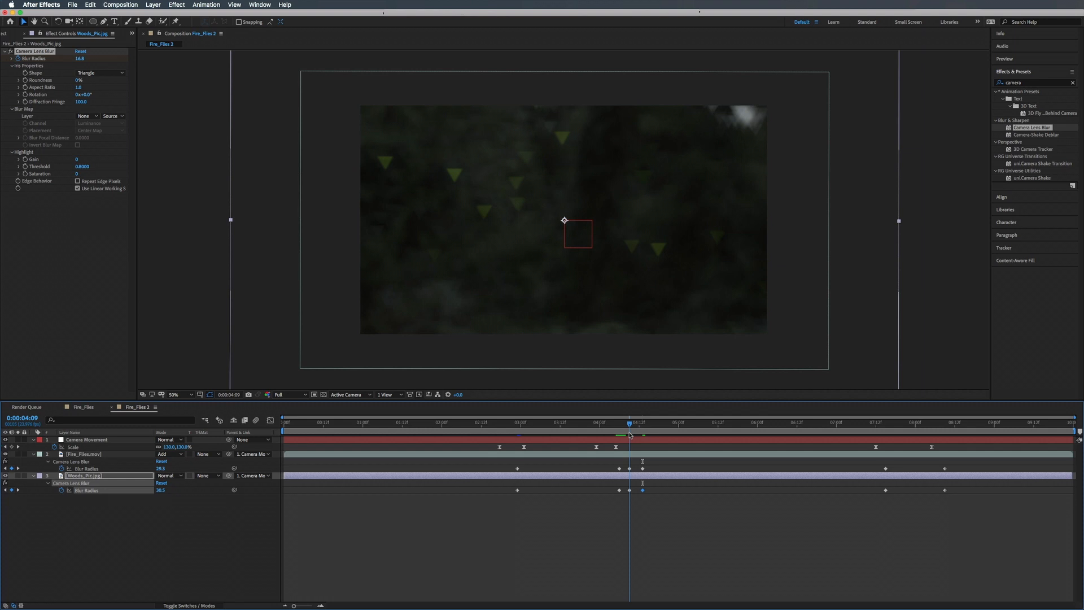
drag(629, 435, 643, 425)
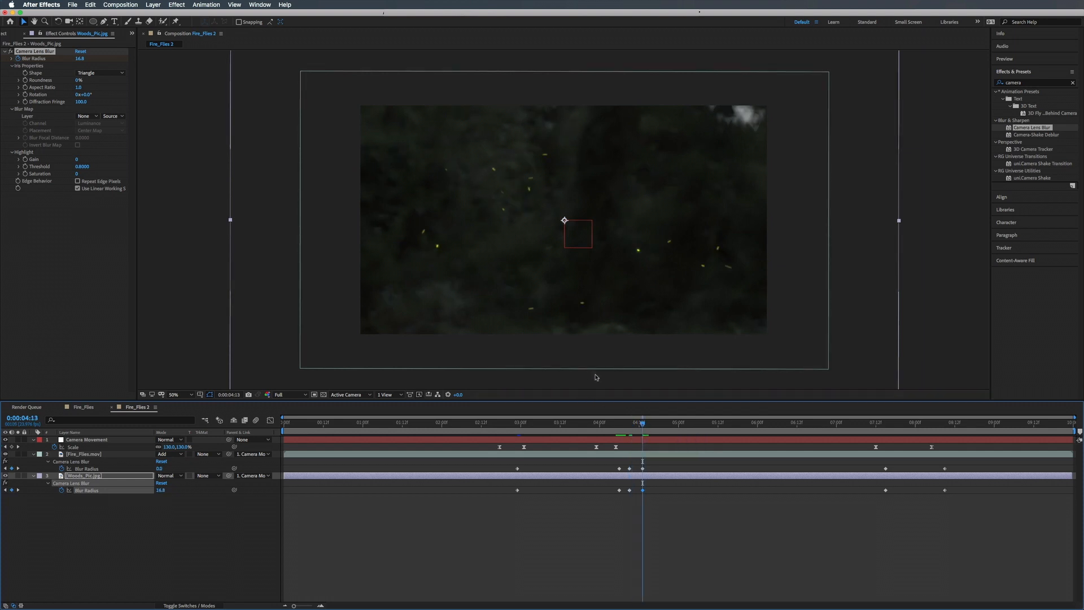
drag(633, 426, 442, 423)
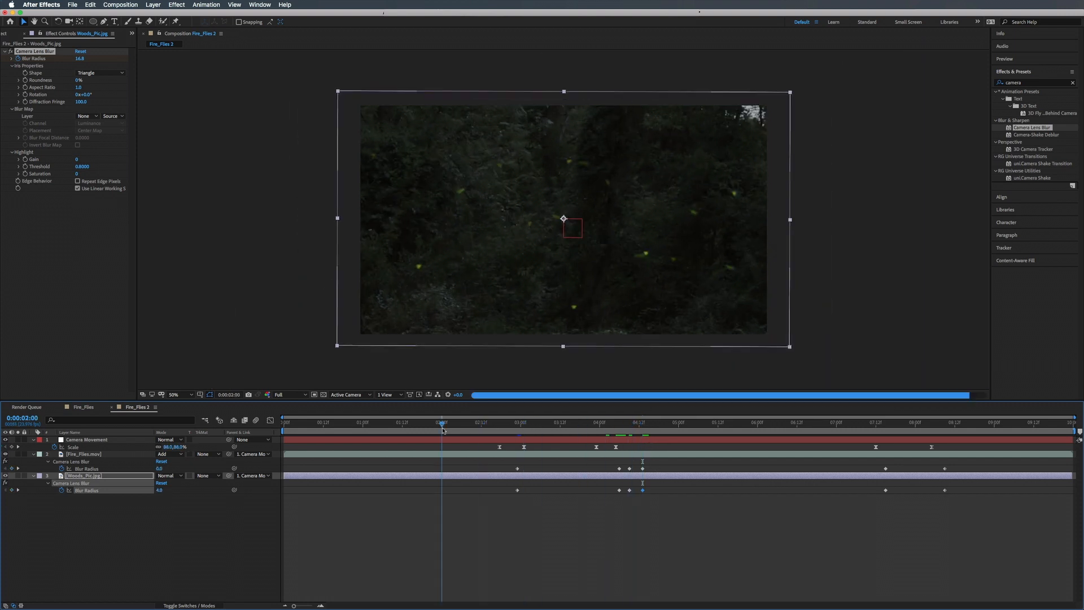
key(space)
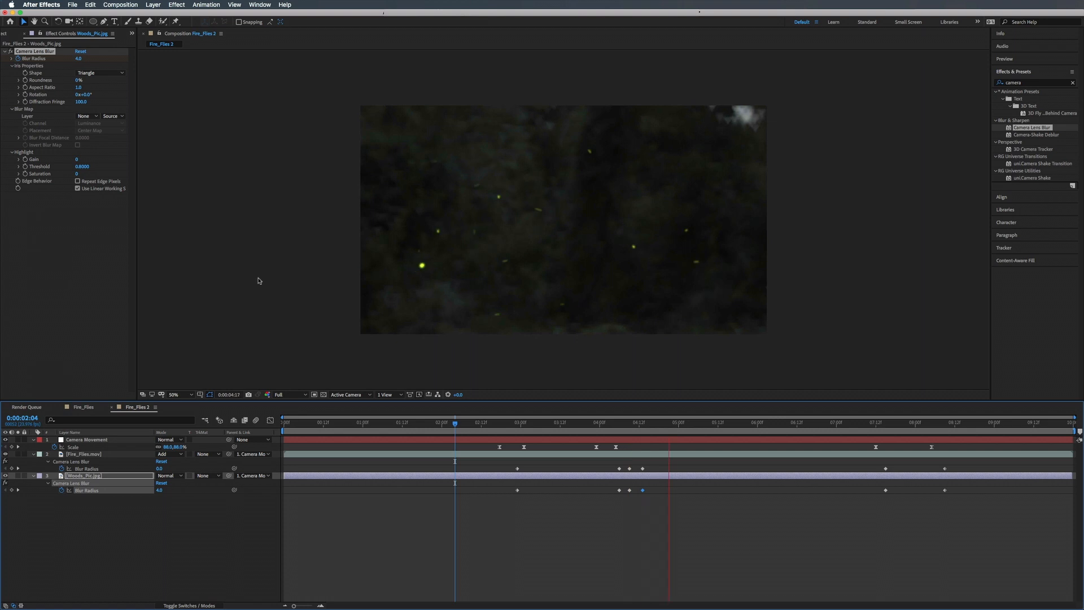
key(space)
Spread the refocus keyframes after 0:00:04:06 further apart on both layers and apply Easy Ease to all Blur Radius keyframes, previewing from 0:00:02:09
drag(635, 464, 653, 470)
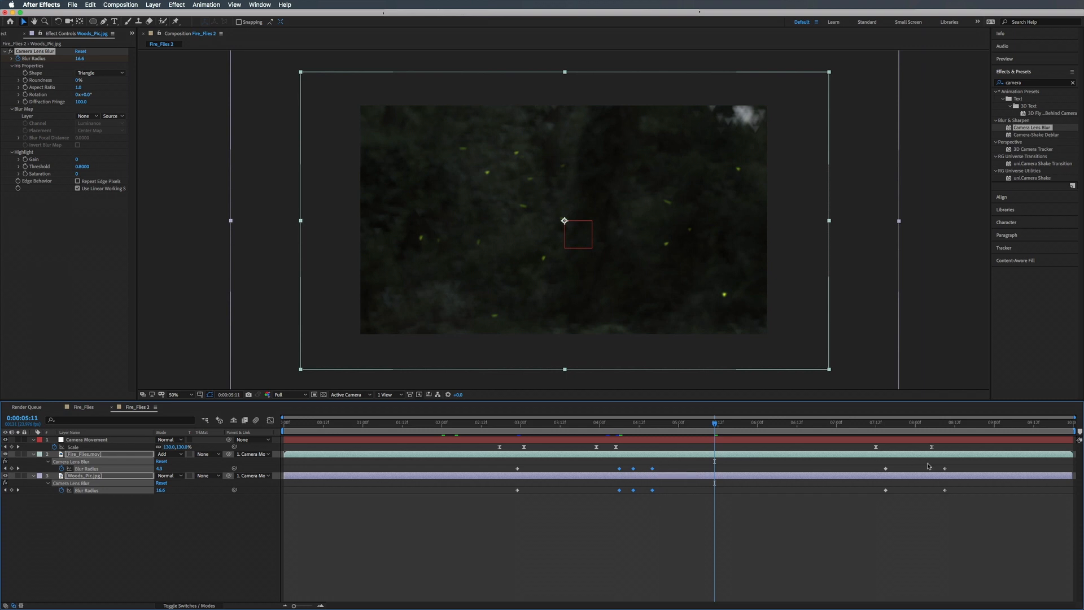
drag(963, 467, 495, 533)
key(F9)
drag(600, 427, 472, 427)
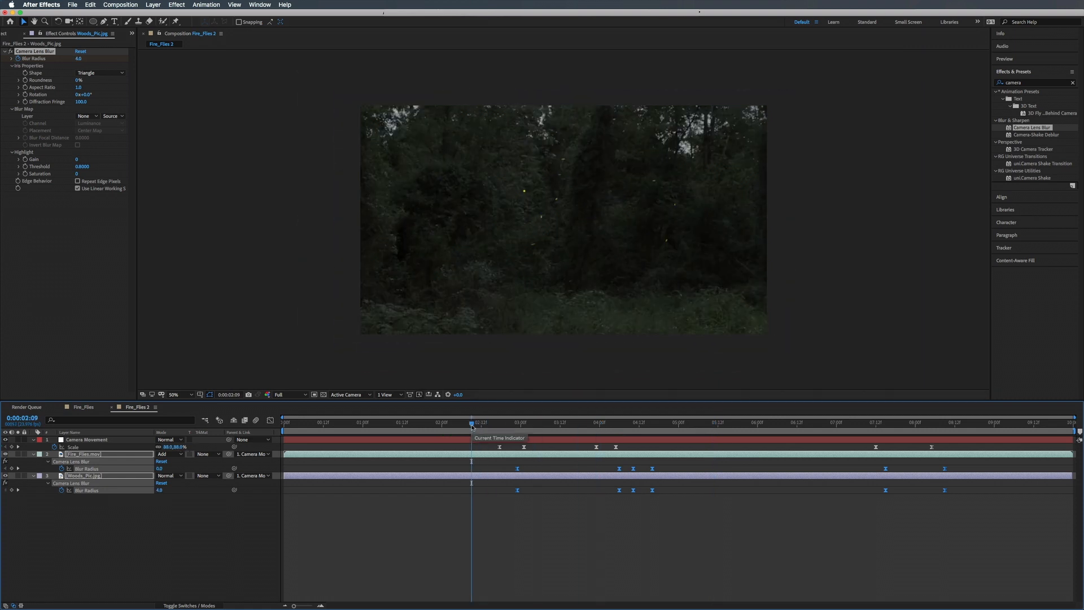
key(space)
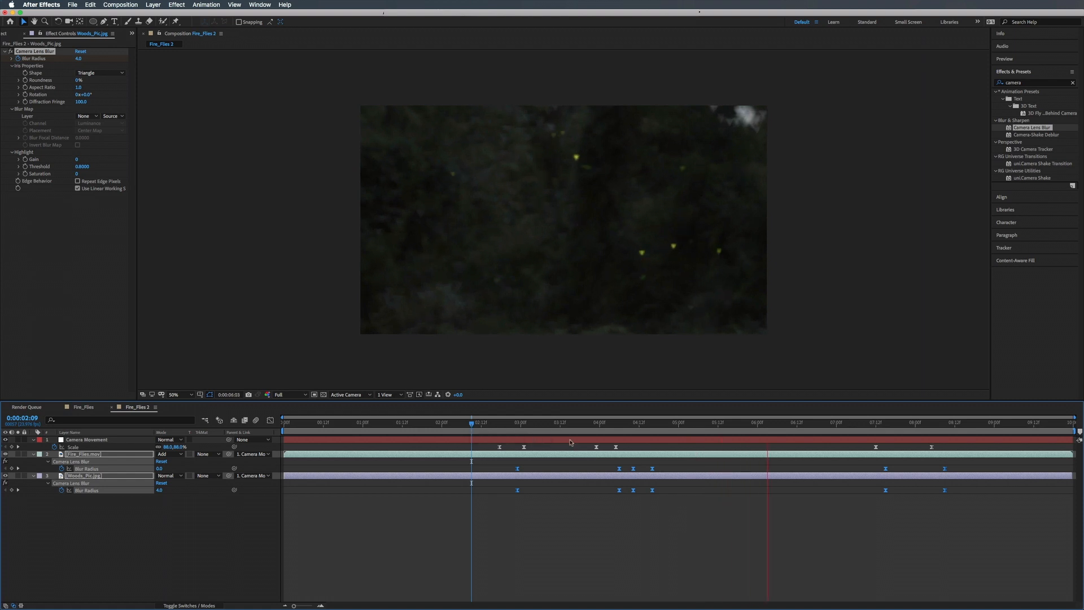
Set the Blur Radius keyframe of Fire_Flies.mov at 0:00:07:15 to 0
key(space)
drag(881, 423, 885, 423)
click(903, 518)
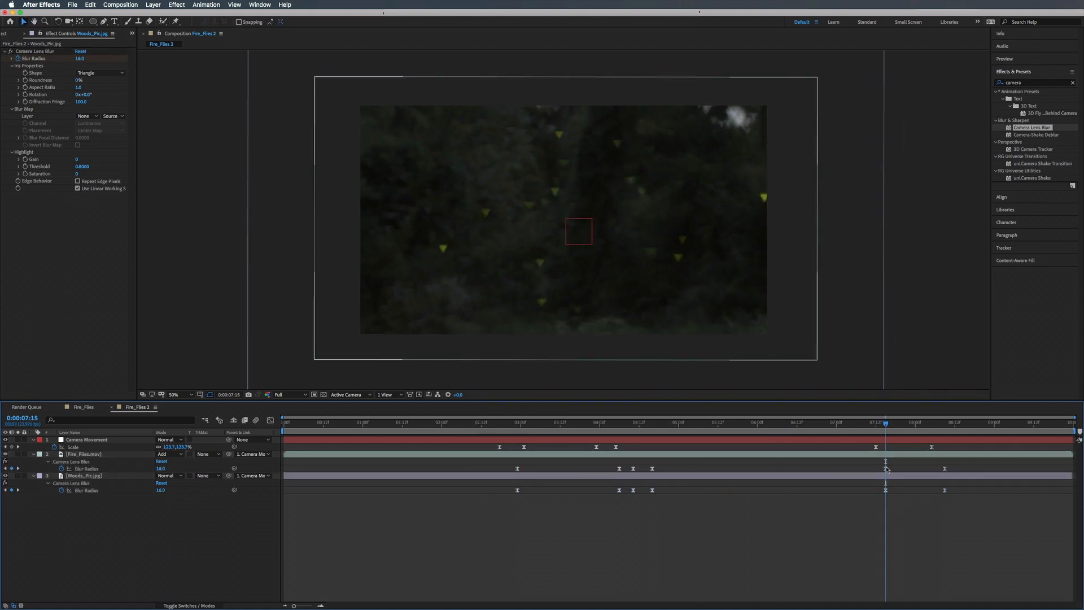
click(885, 468)
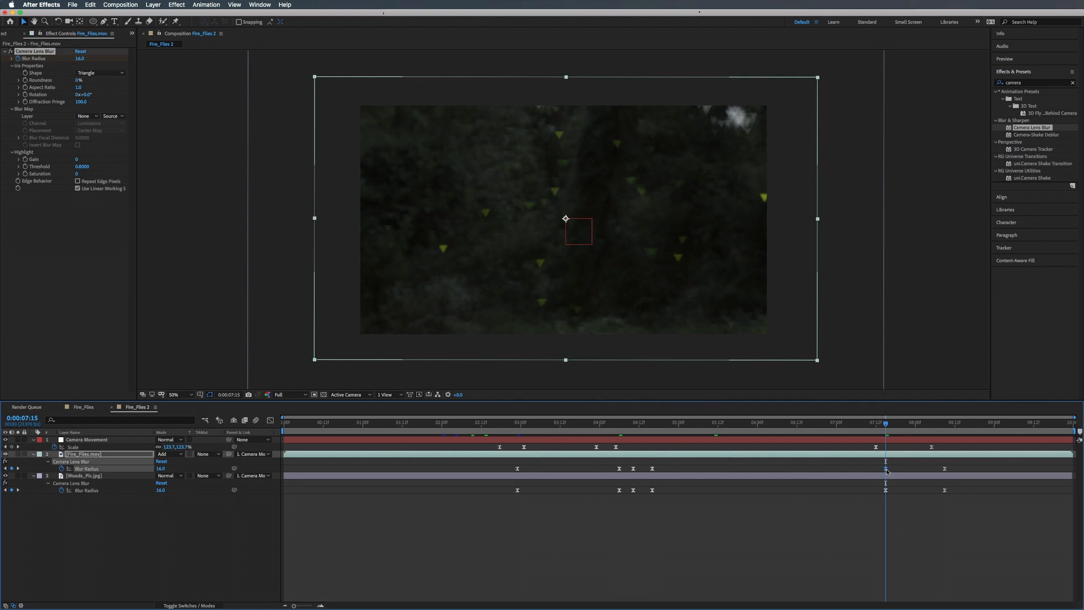
click(79, 58)
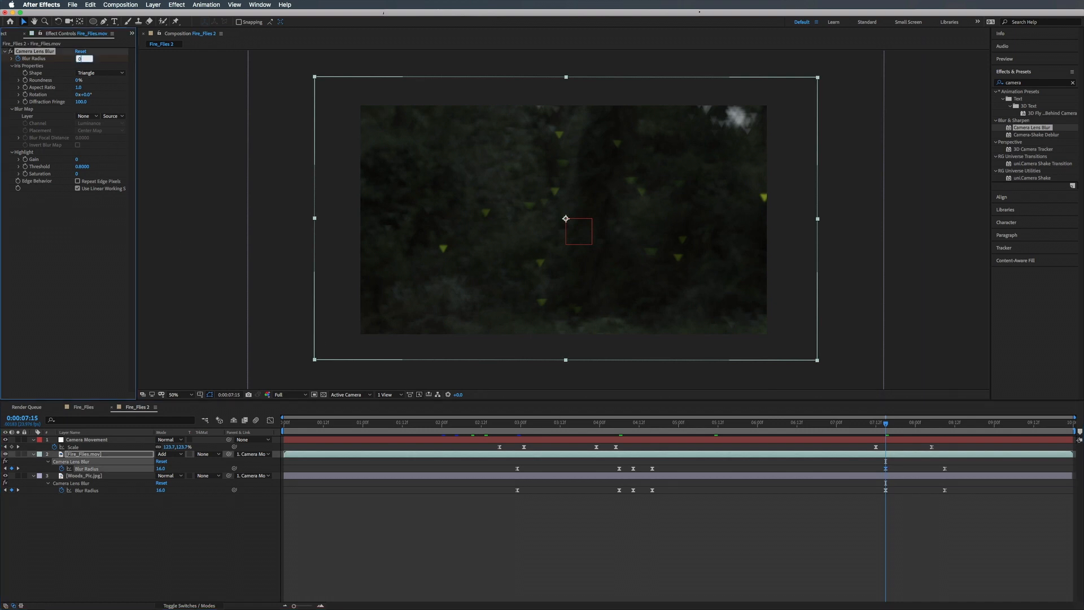
key(Return)
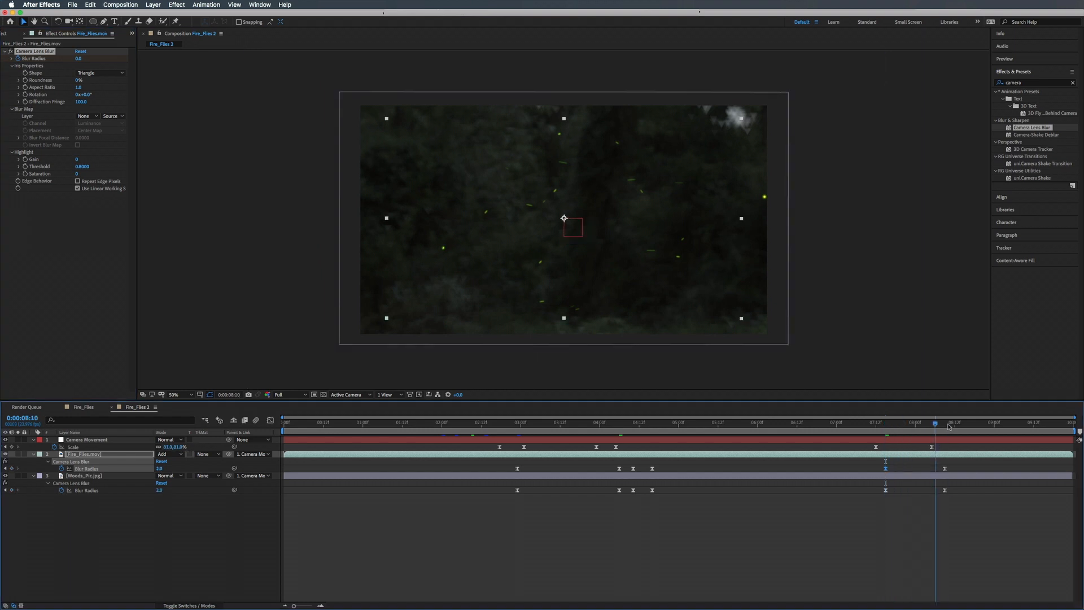
Set the Blur Radius of Fire_Flies.mov to 0 at 0:00:08:09 and delete its keyframe there
click(944, 425)
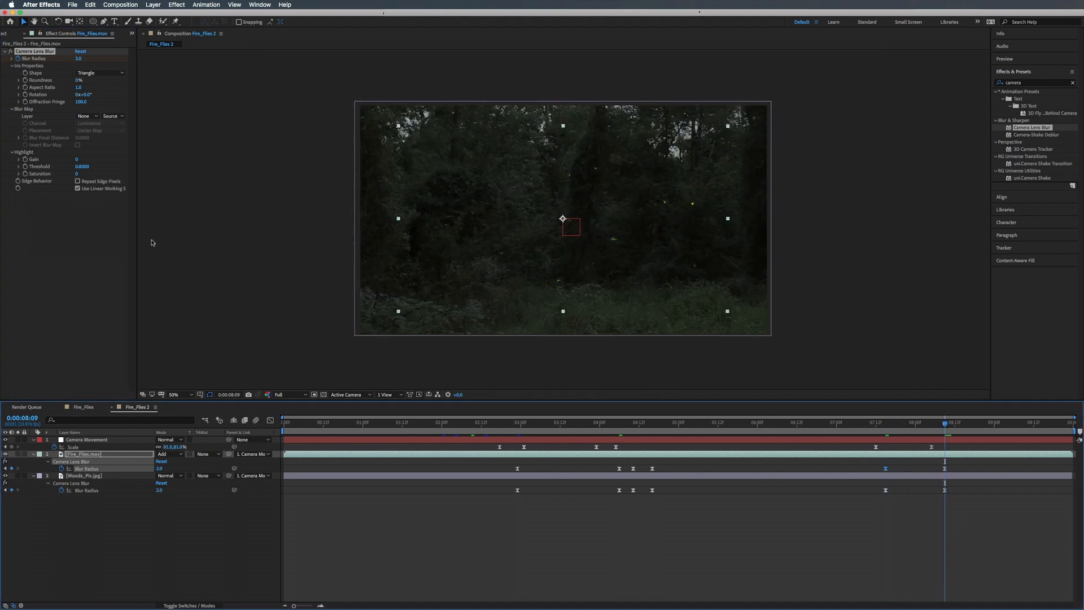
click(78, 60)
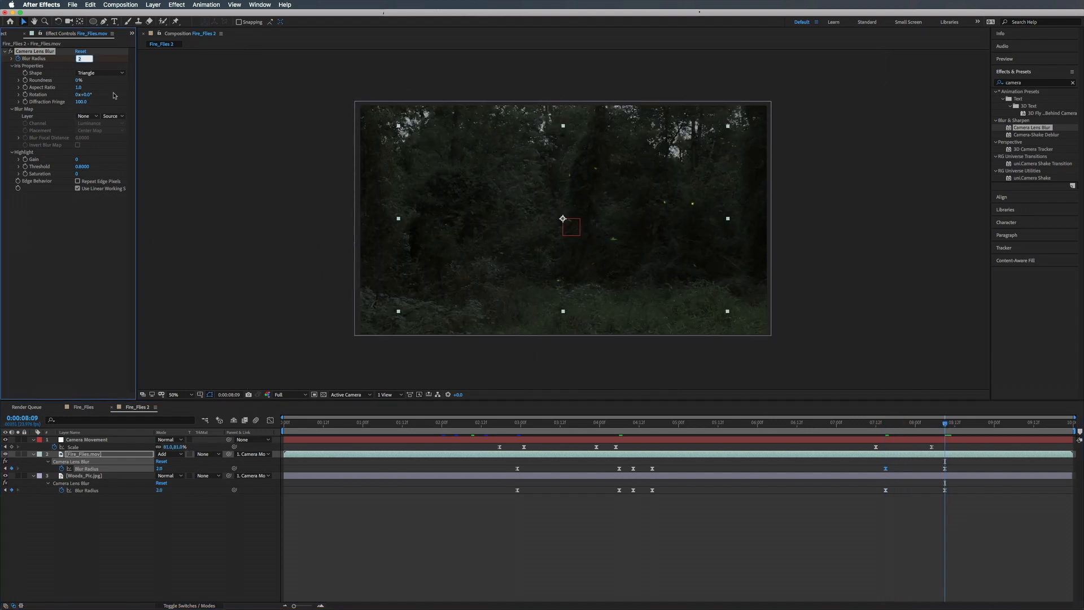
text(0)
key(Return)
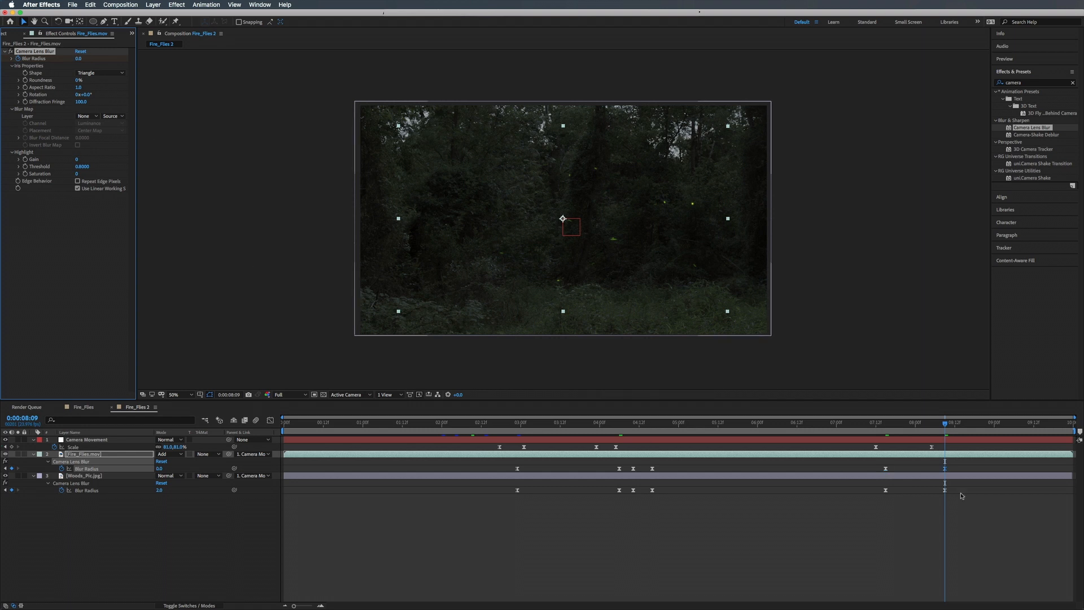
click(946, 469)
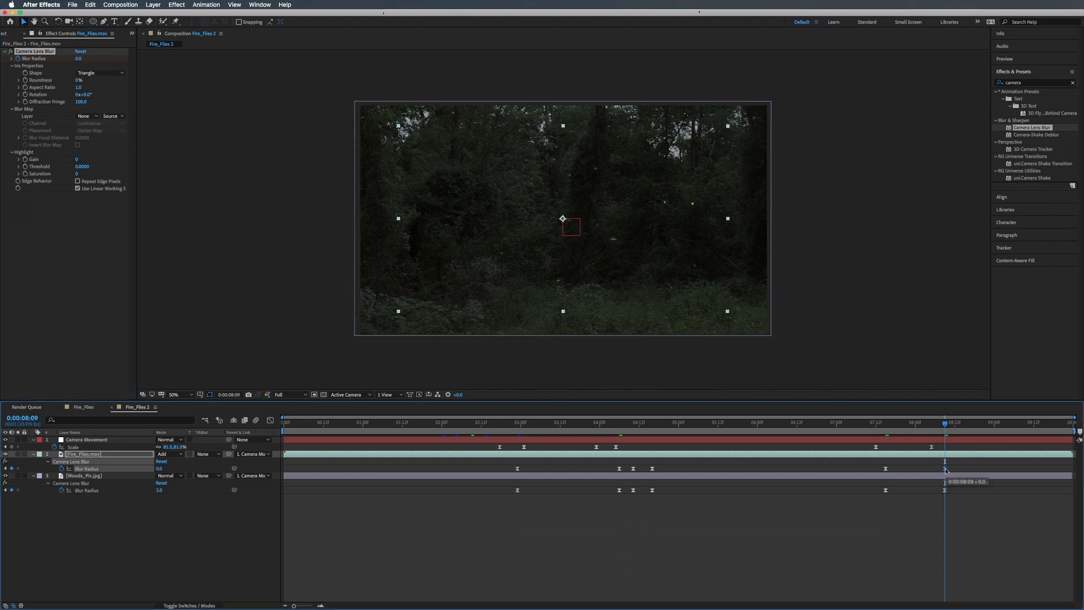
key(Delete)
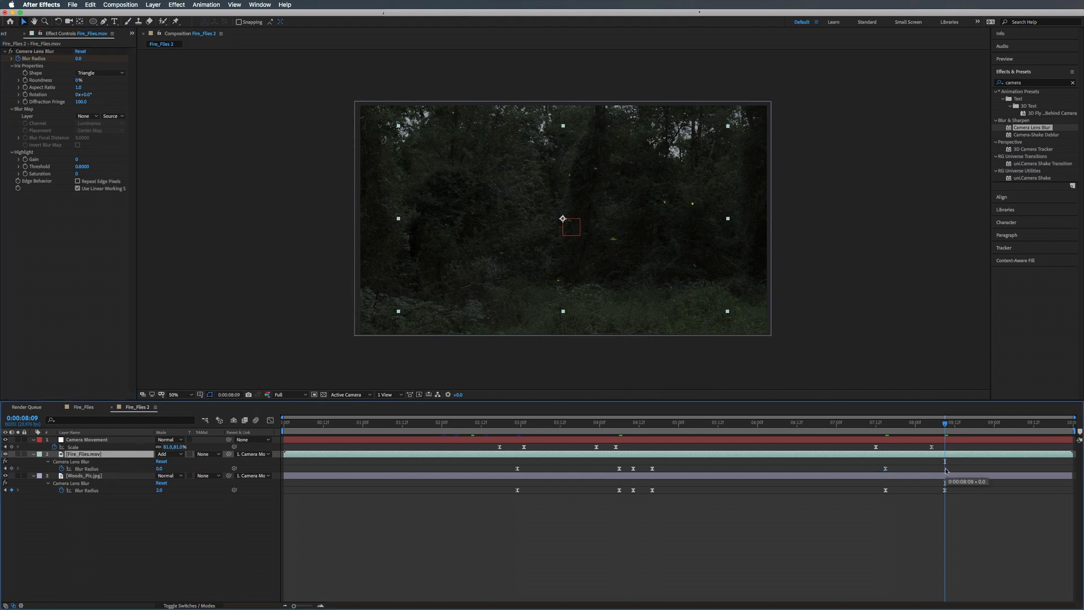
Play the composition from 0:00:01:04, stretch the spacing of the refocus keyframes after 0:00:04:06 on both layers, and preview the result
click(375, 423)
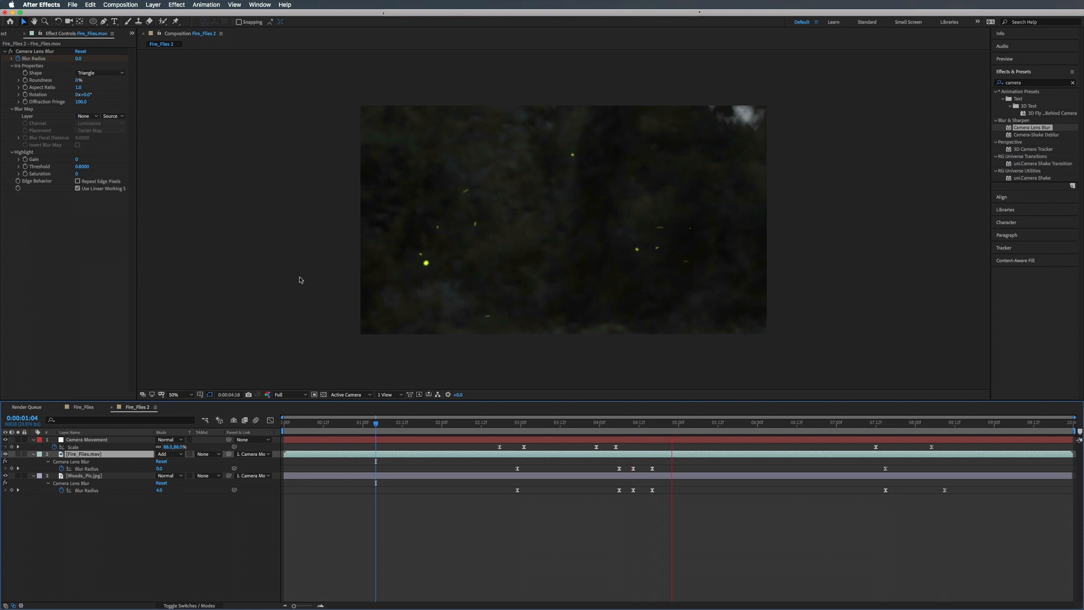
drag(613, 463, 664, 469)
key(space)
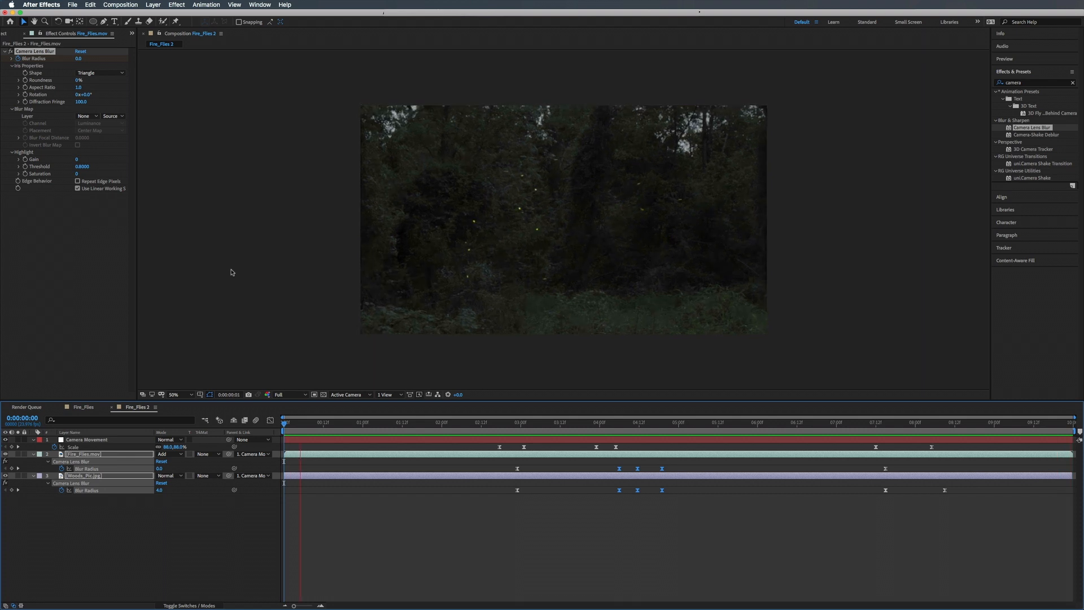
click(112, 513)
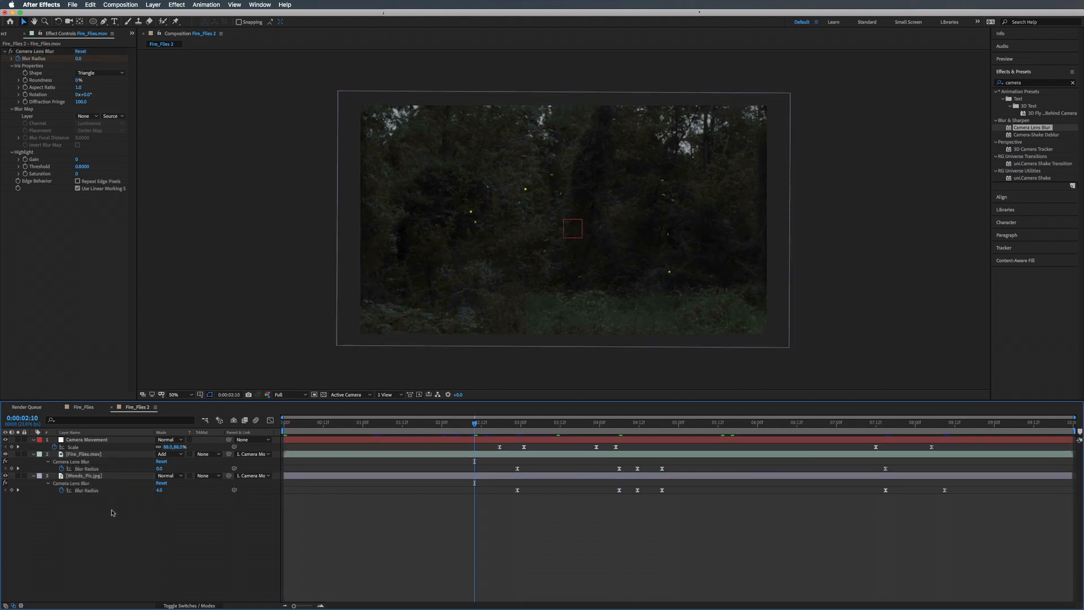
click(83, 462)
click(218, 572)
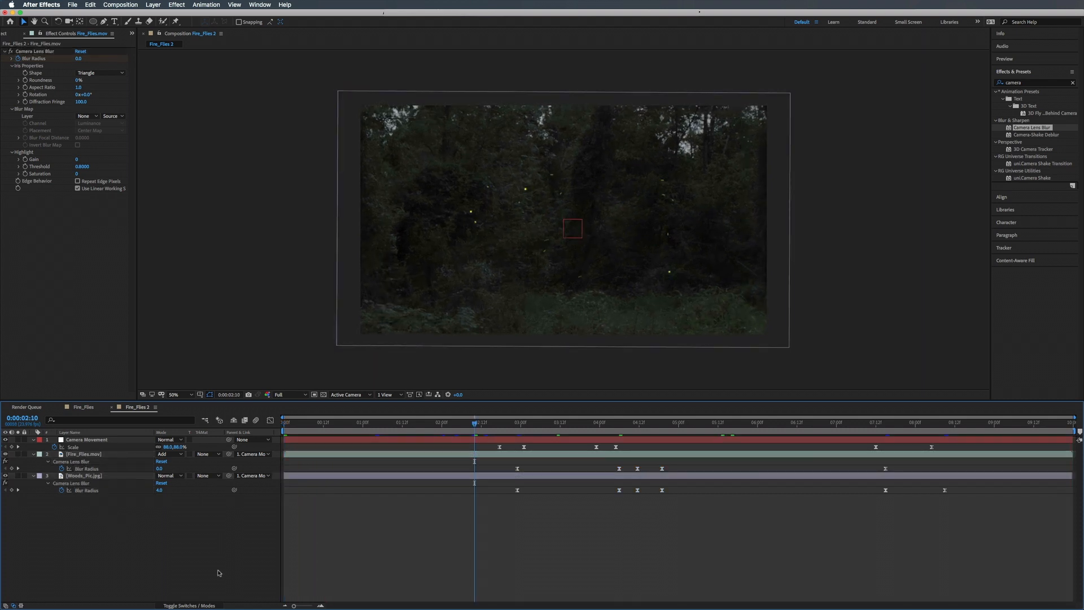
Enable motion blur for all three layers and the composition, and check the zoom at 0:00:03:14
click(198, 605)
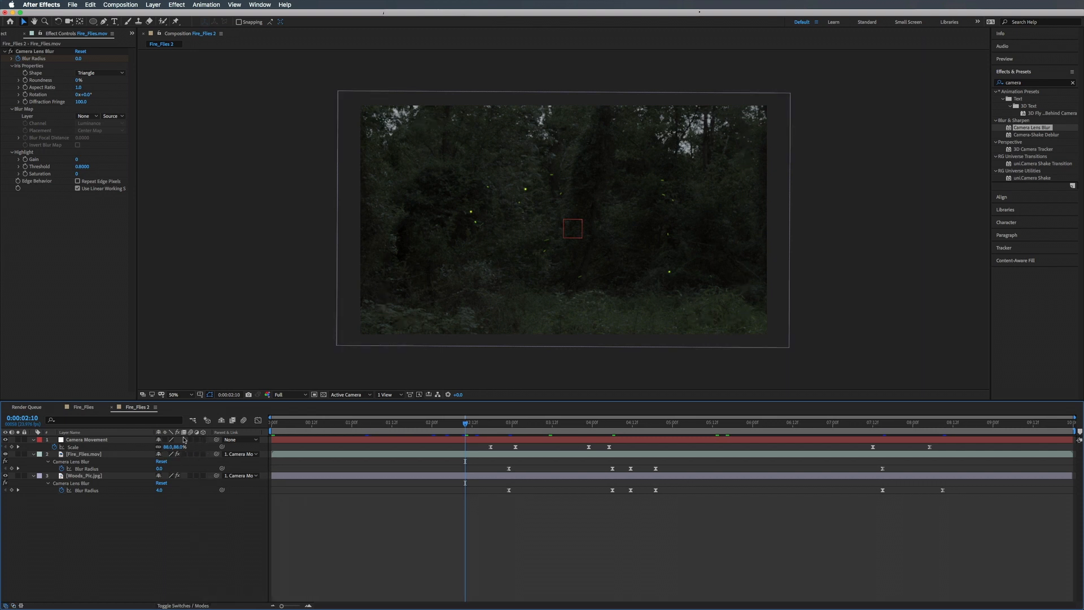
click(95, 440)
key(super+a)
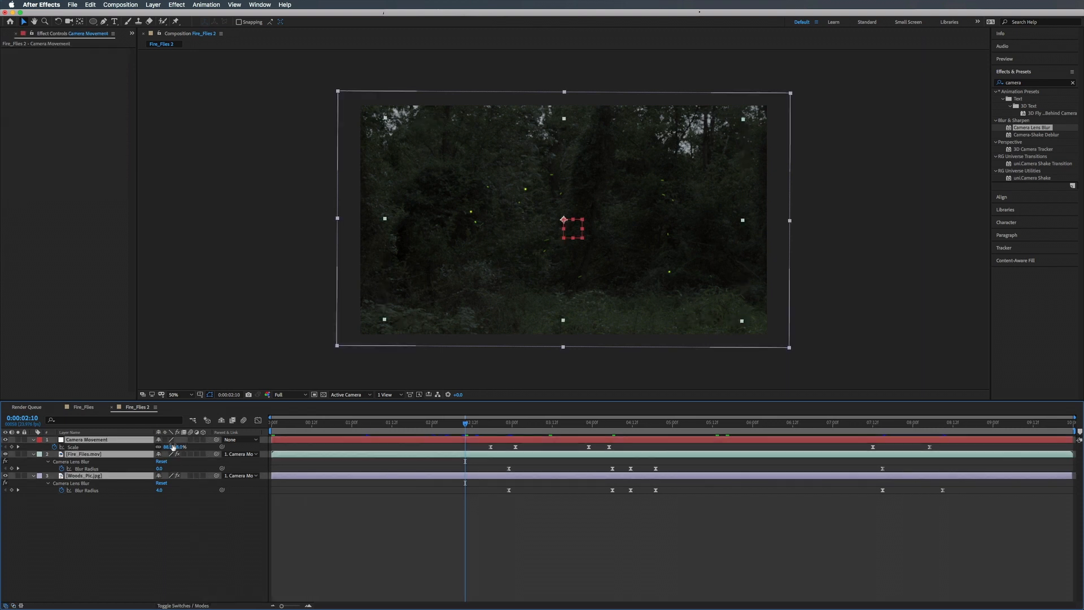
click(191, 440)
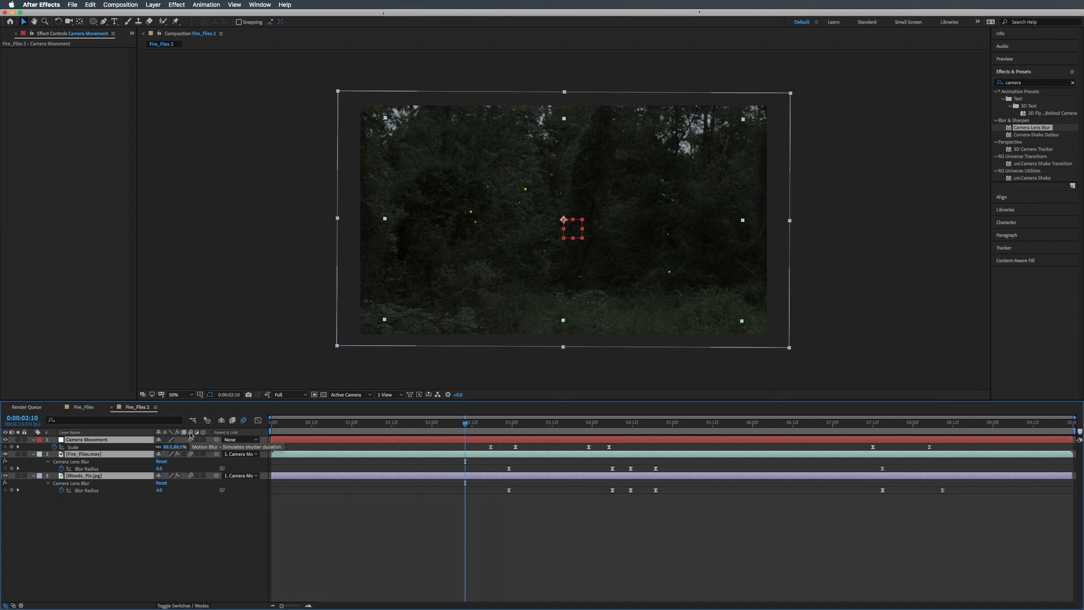
drag(537, 423, 556, 424)
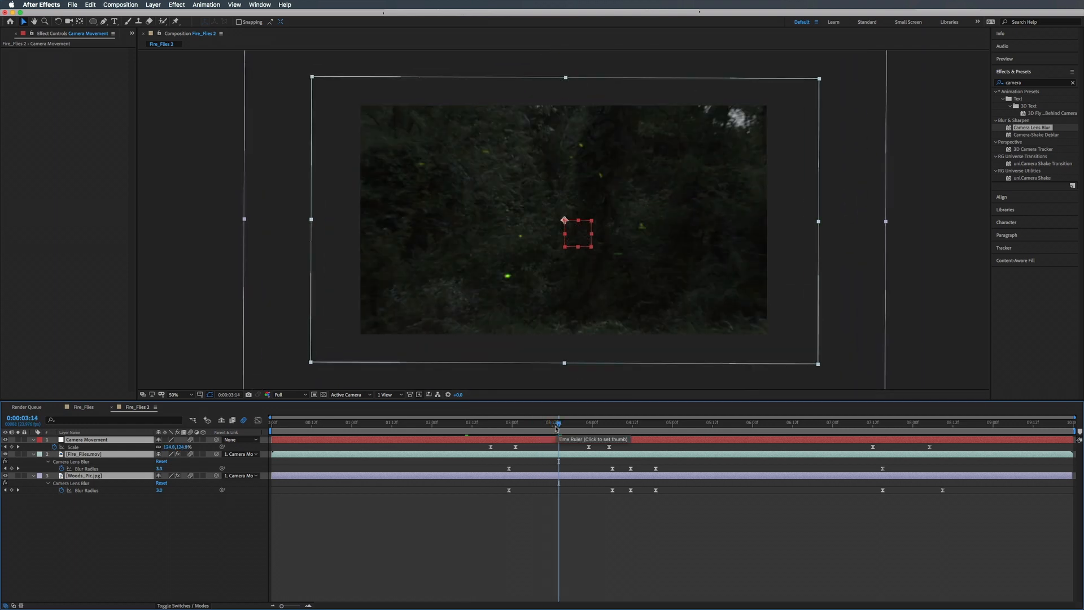
Review the motion blur shutter angle, shutter phase and sample values in the advanced composition settings
click(125, 3)
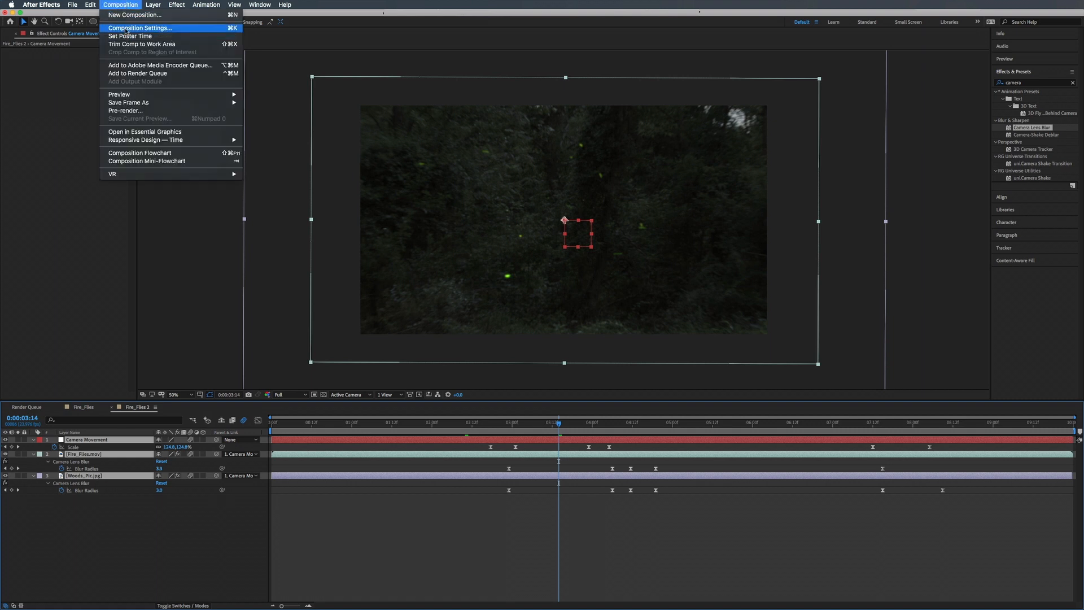
click(141, 41)
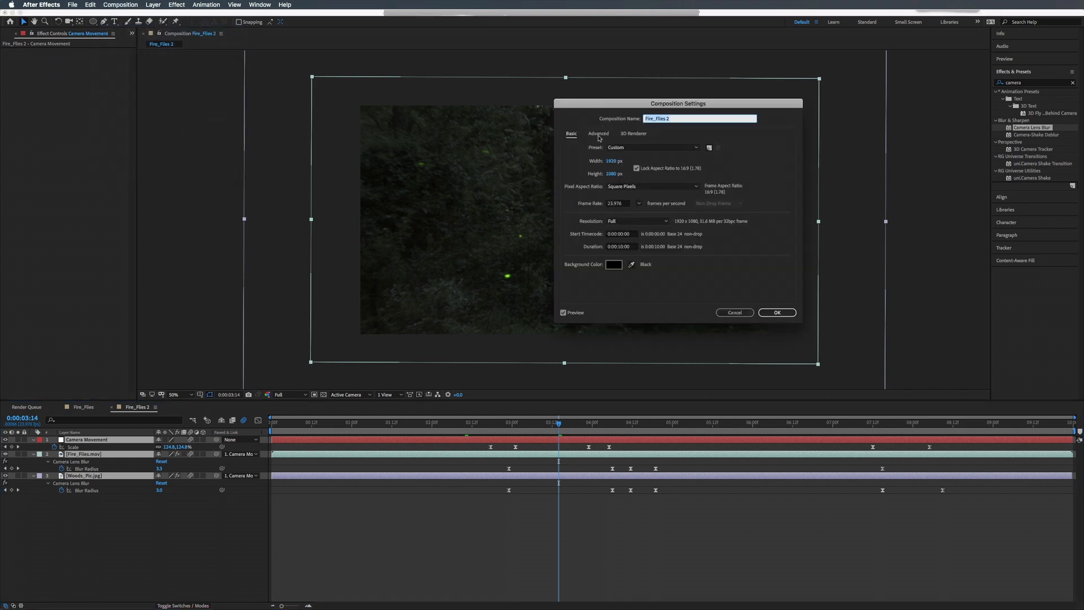
click(599, 136)
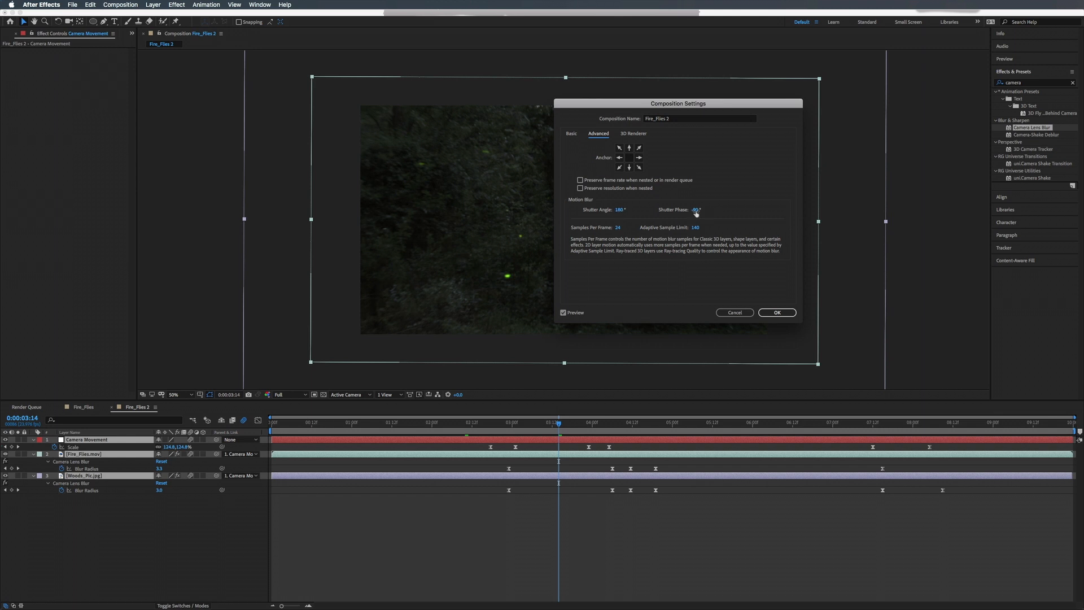
click(774, 313)
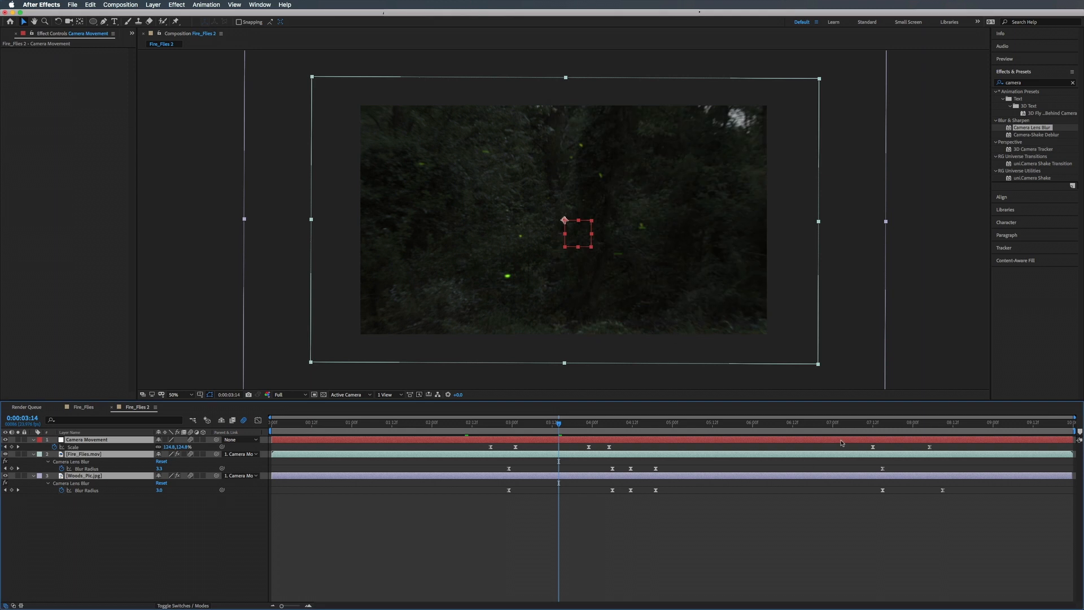
Change the Camera Lens Blur iris shape to Octagon on Fire_Flies.mov and Woods_Pic.jpg, viewing the blur at 0:00:04:11
drag(612, 423, 628, 422)
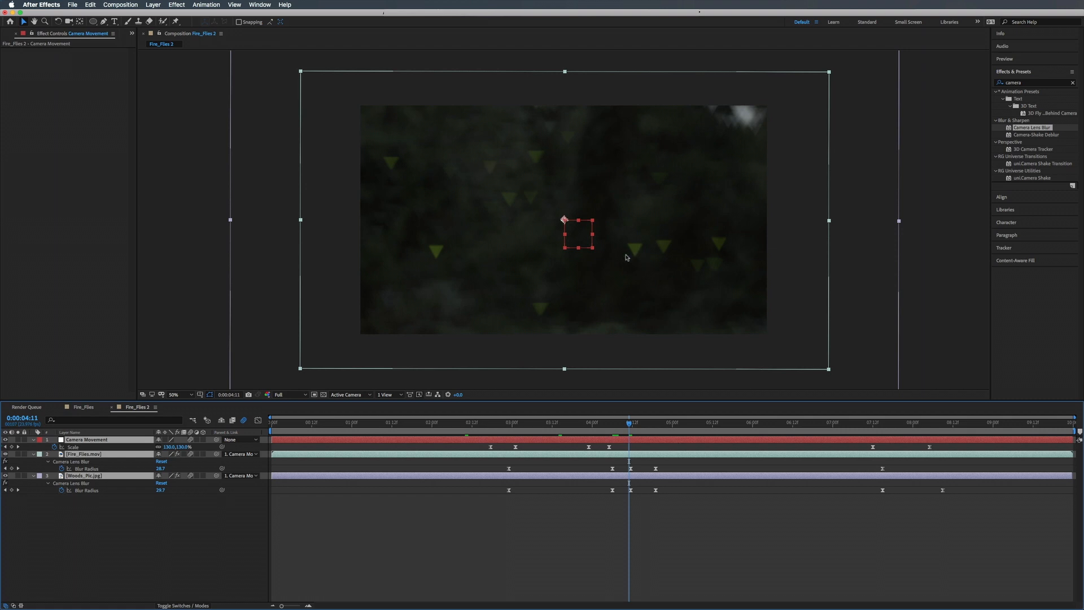
click(214, 455)
click(85, 73)
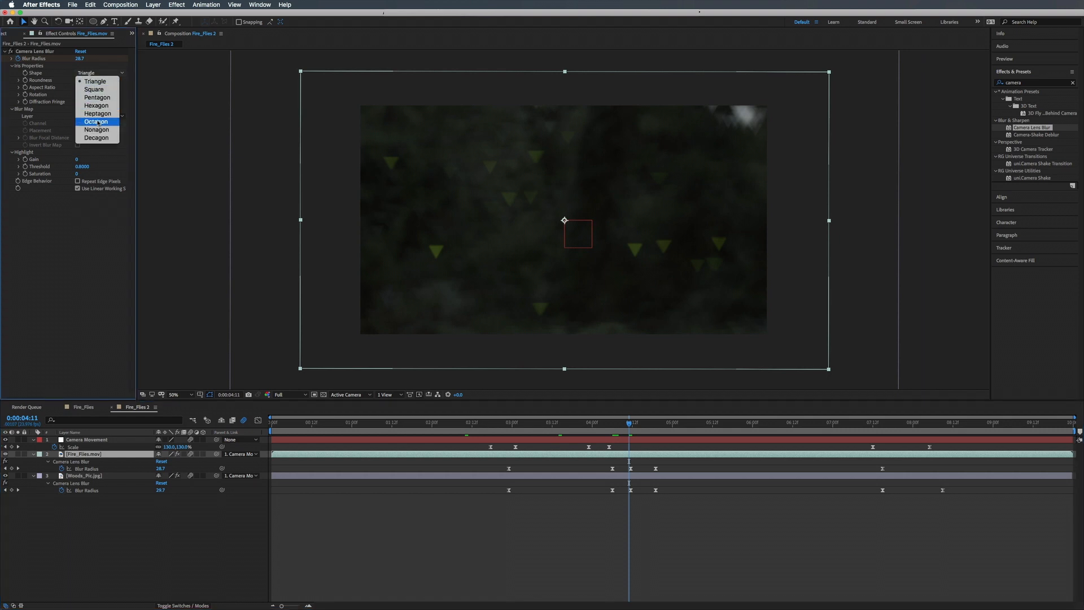
click(97, 122)
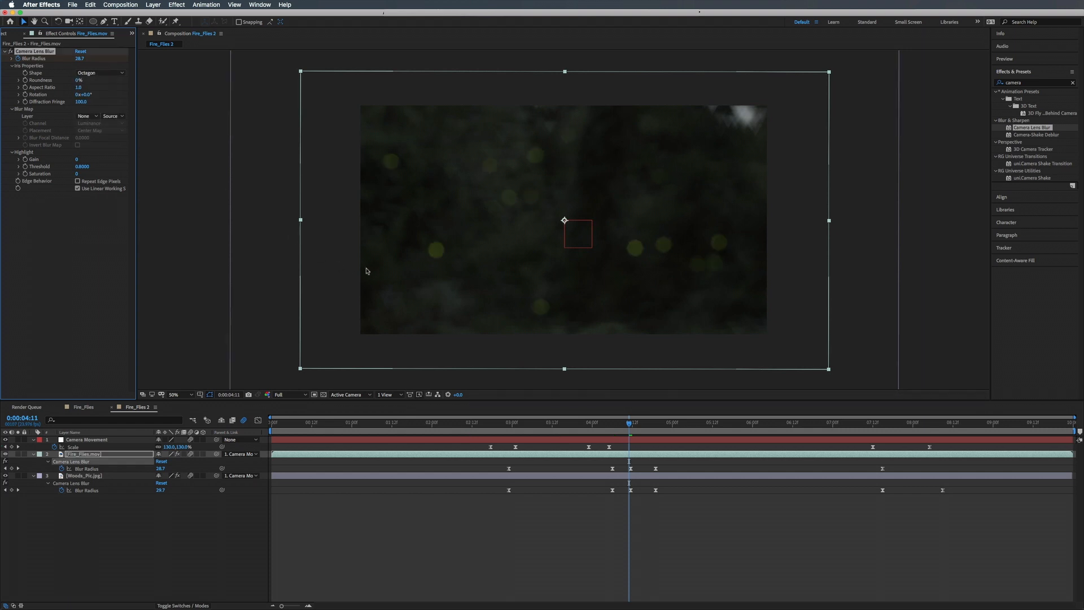
click(87, 477)
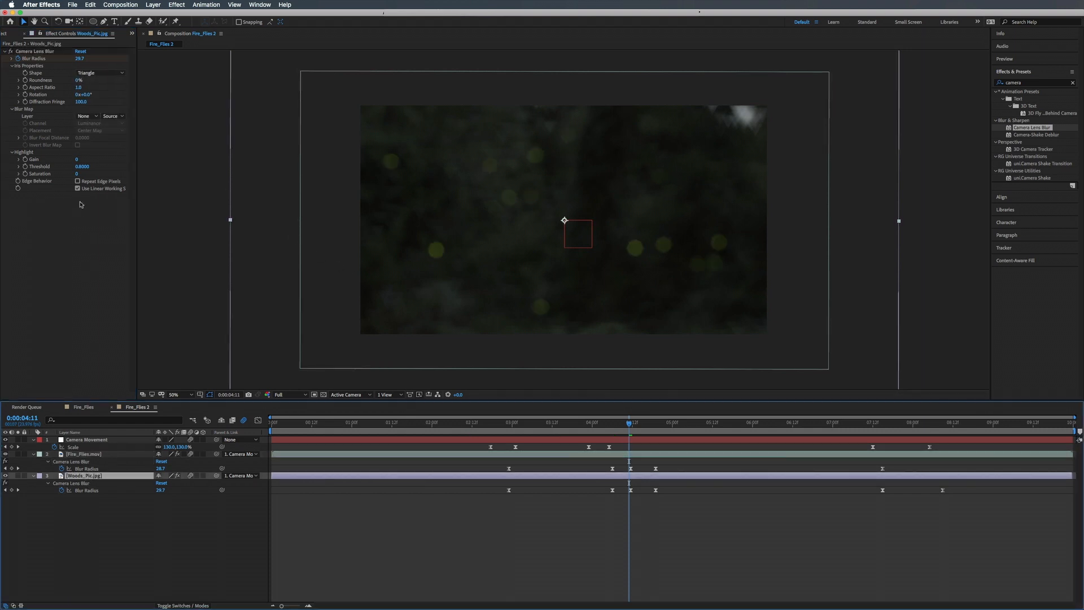
click(100, 73)
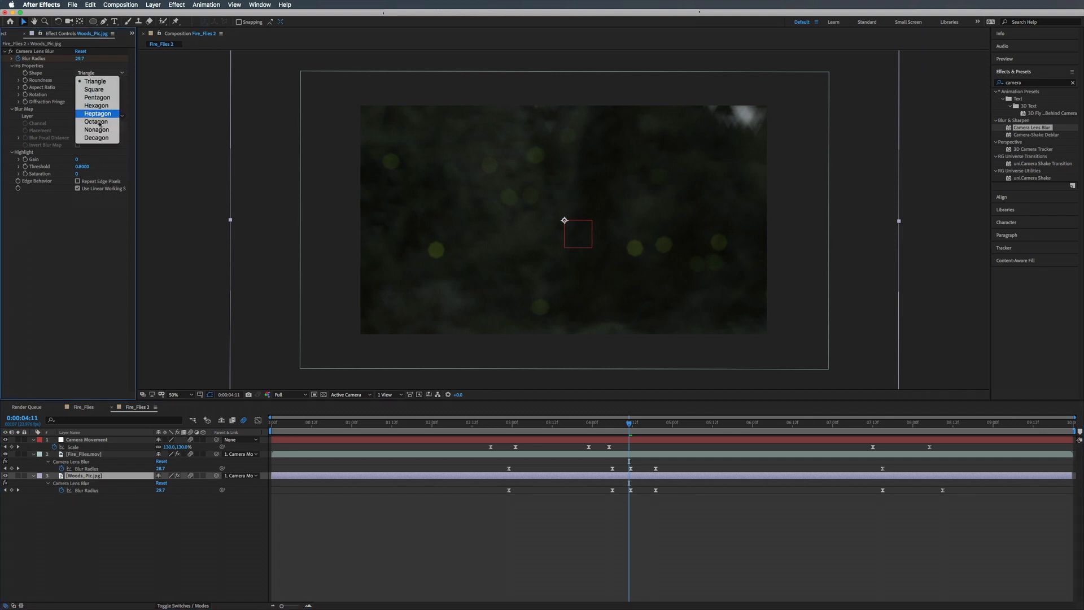
click(98, 125)
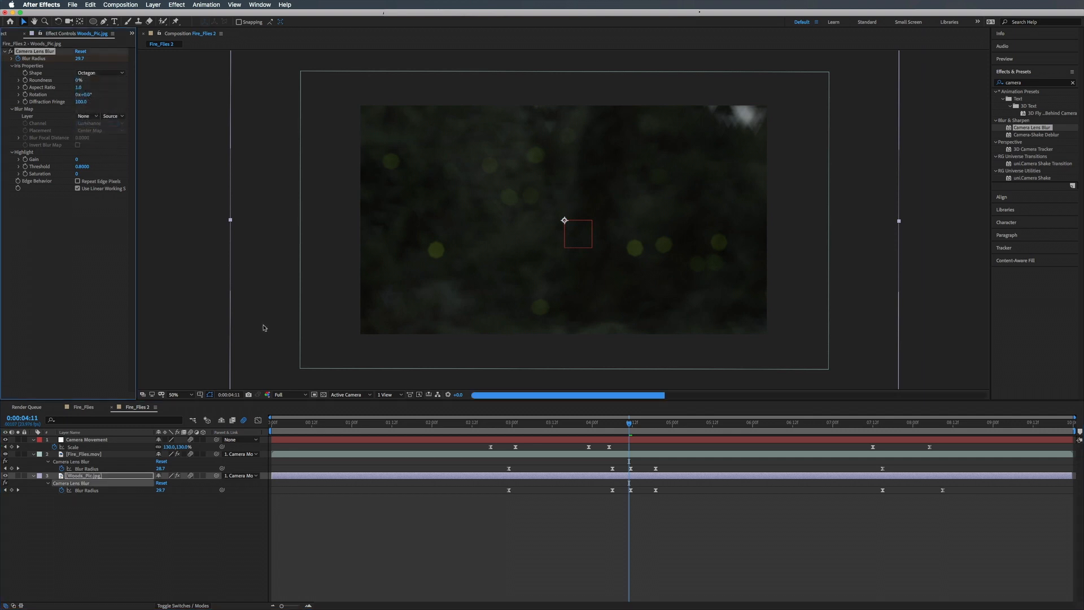
Turn on Repeat Edge Pixels for the Camera Lens Blur of Fire_Flies.mov, fit the composition to the viewer, and preview from the start
key(Home)
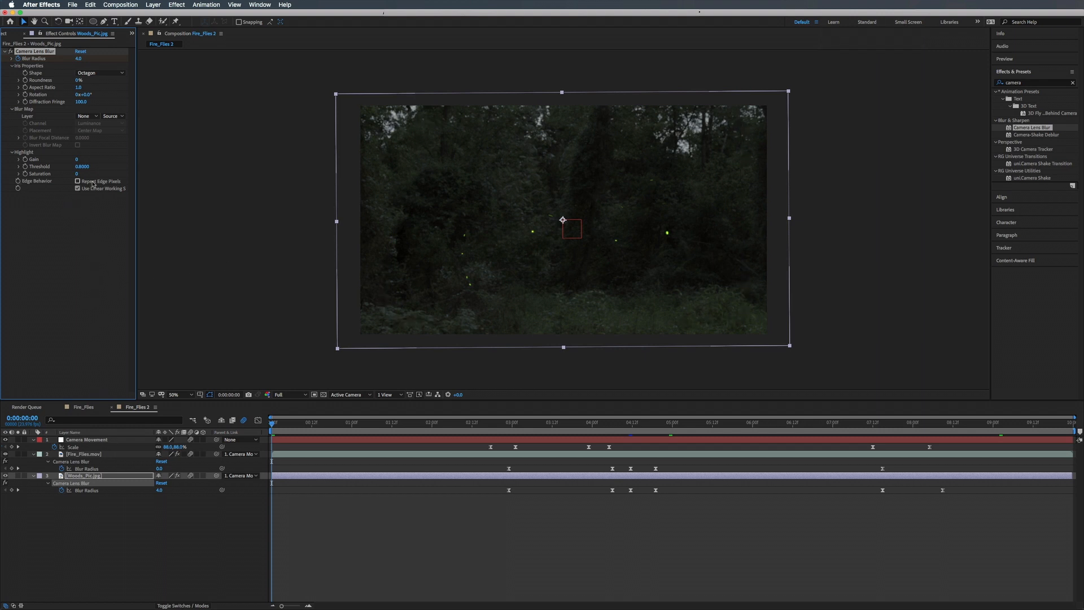
click(94, 456)
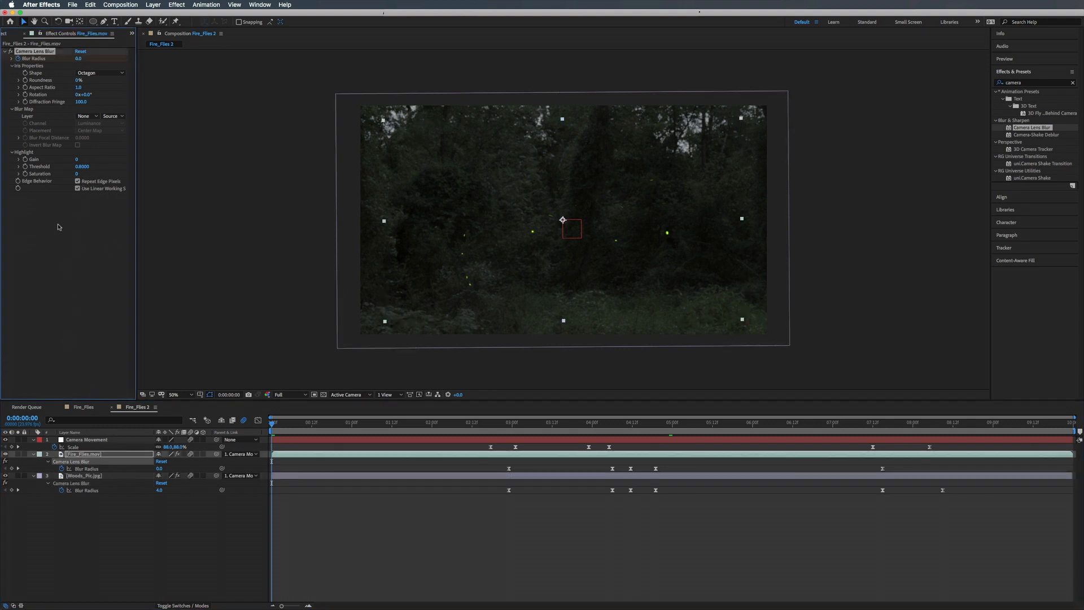
key(shift+slash)
key(space)
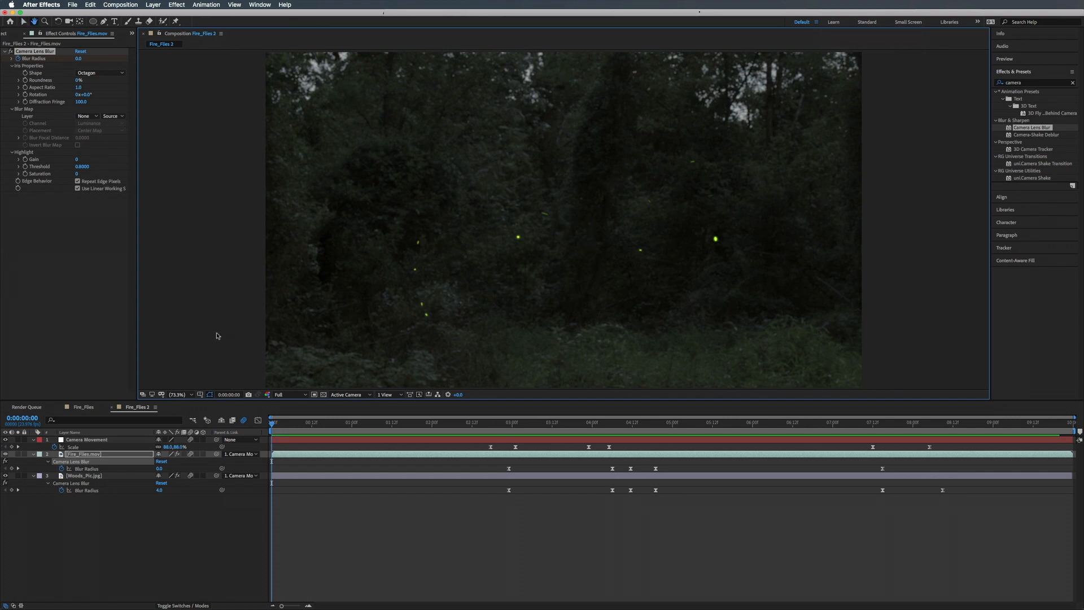